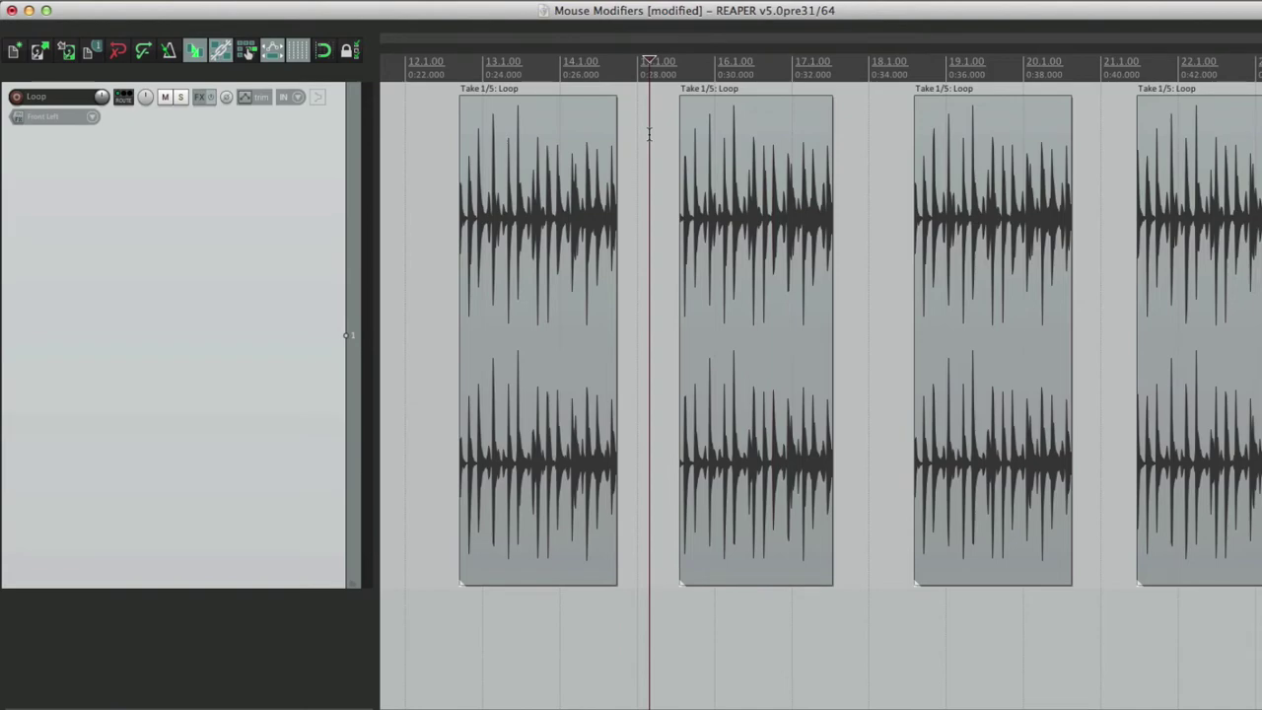
# Step: Open the mouse modifier preferences for the Track left click context and view its assigned behaviors
pyautogui.press('super+comma')
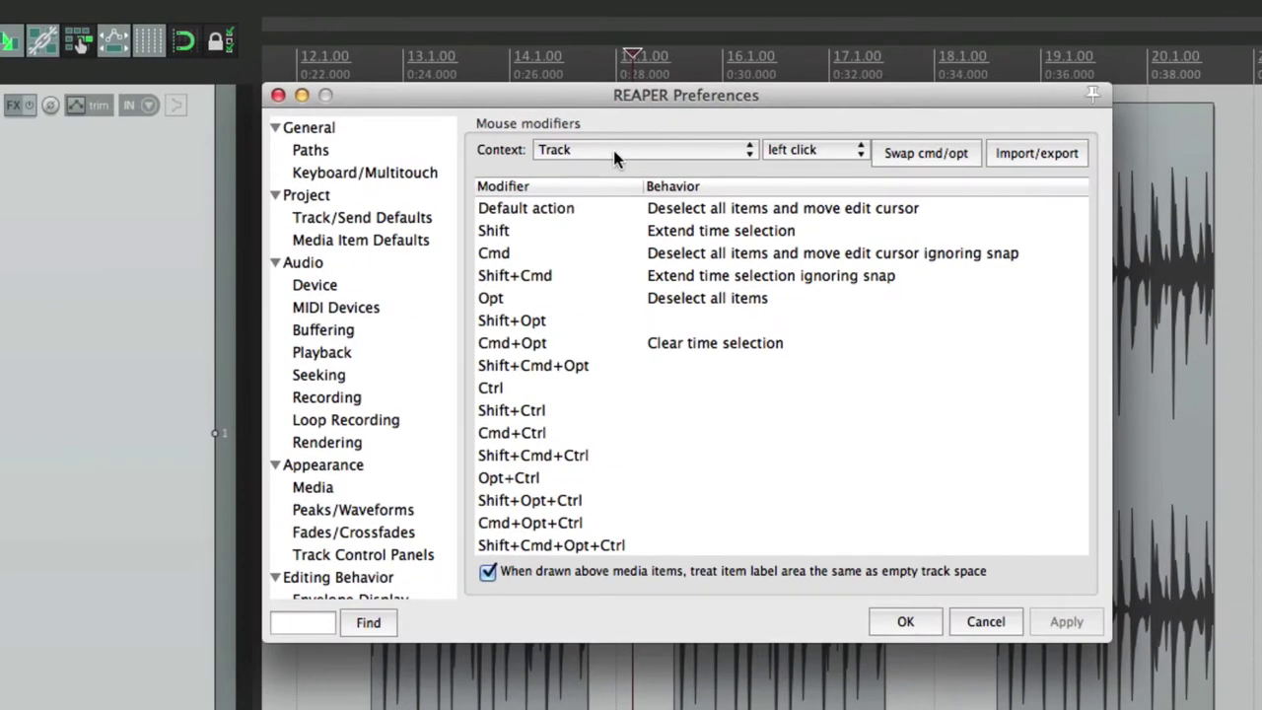
pyautogui.click(613, 150)
pyautogui.click(614, 150)
pyautogui.click(791, 215)
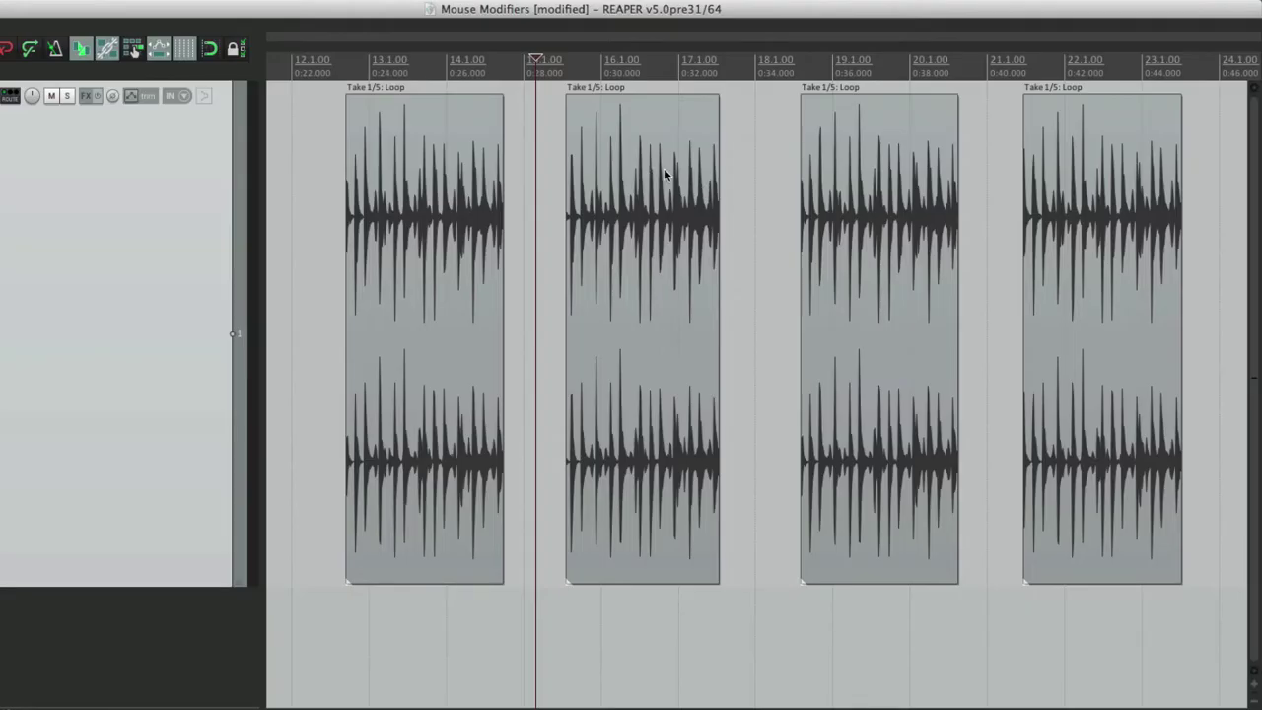
# Step: Select the second and third loop items together, and deselect them from the empty track space between the first two items
pyautogui.click(659, 178)
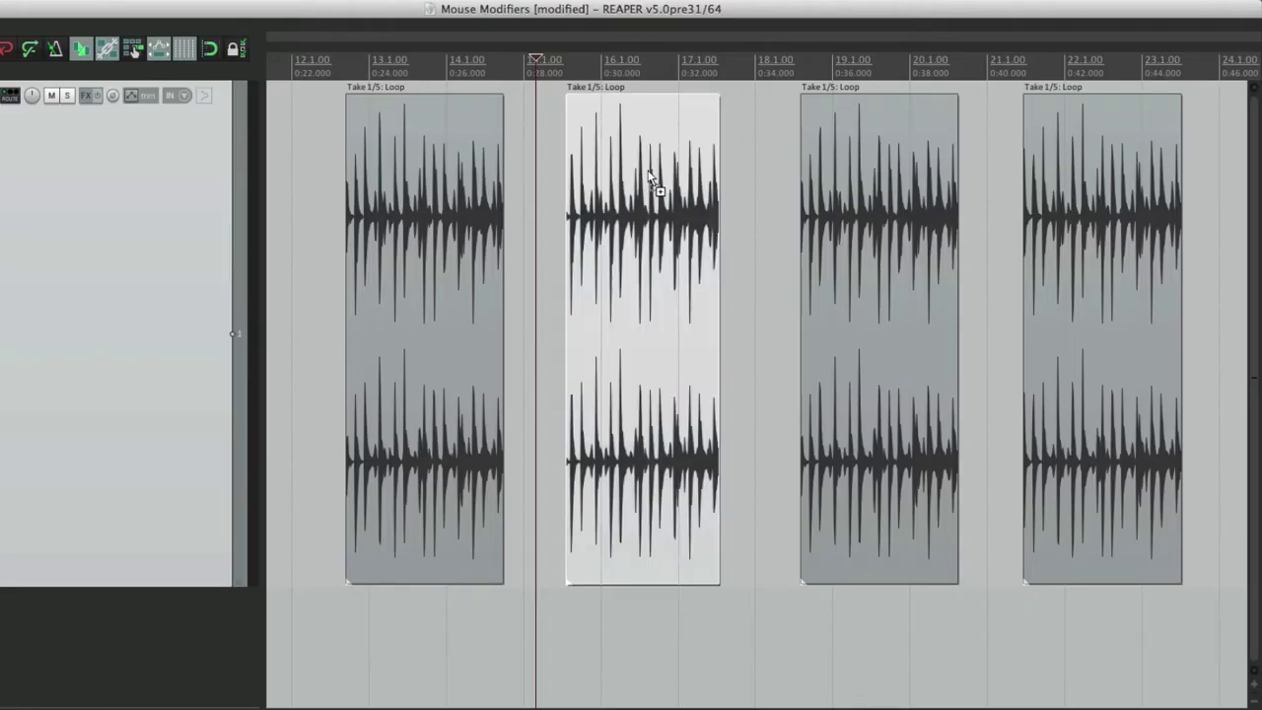
pyautogui.keyDown('ctrl'); pyautogui.click(893, 176); pyautogui.keyUp('ctrl')
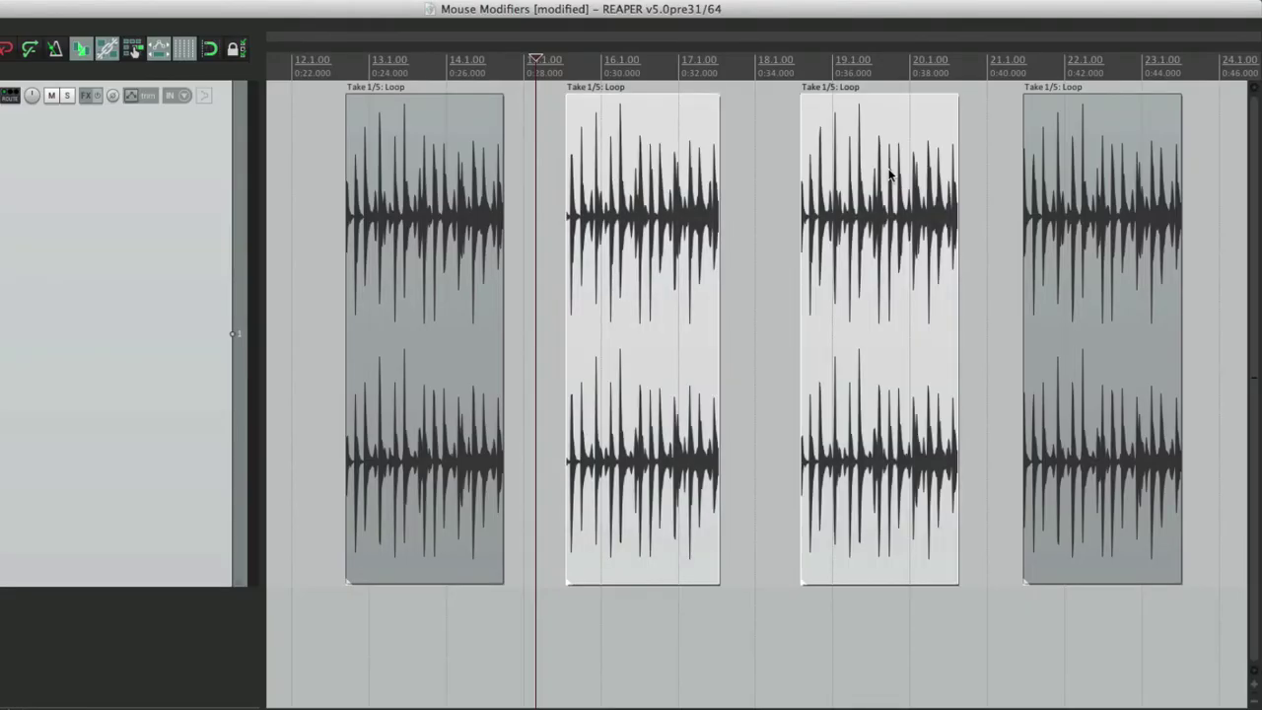
pyautogui.click(555, 151)
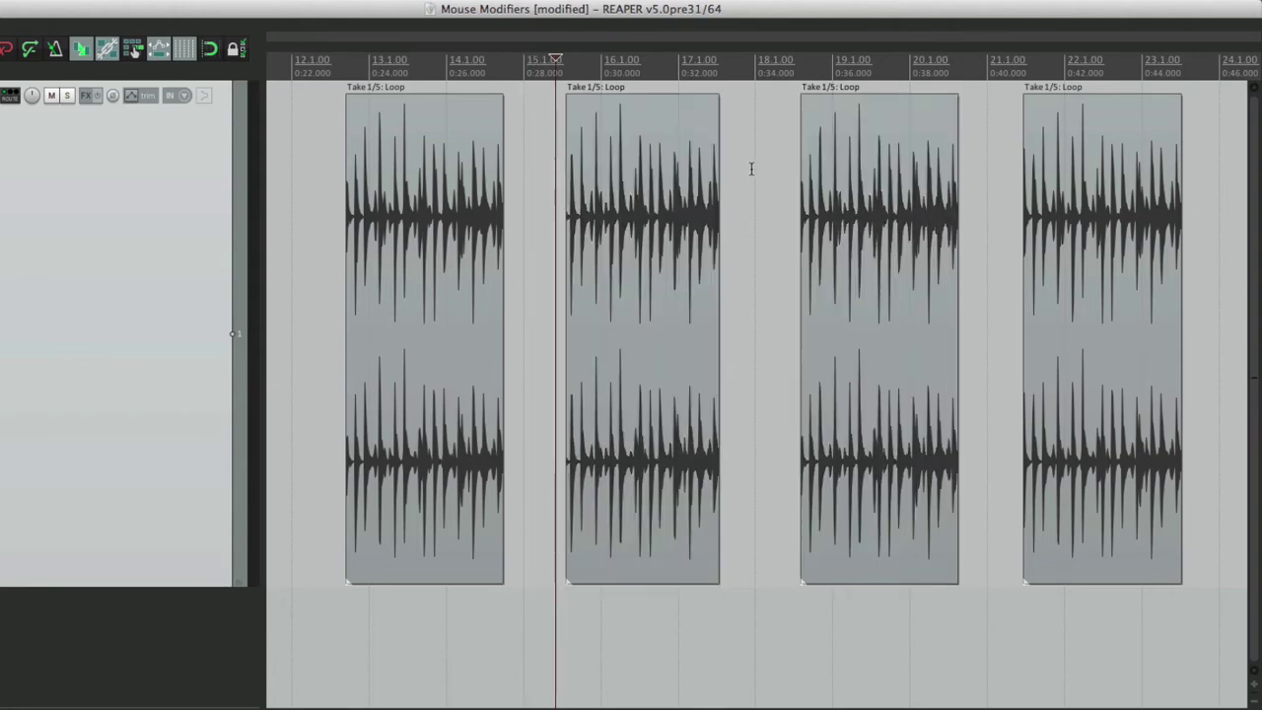
# Step: Move the edit cursor to different empty track spaces before and between the loop items
pyautogui.click(752, 168)
pyautogui.click(545, 162)
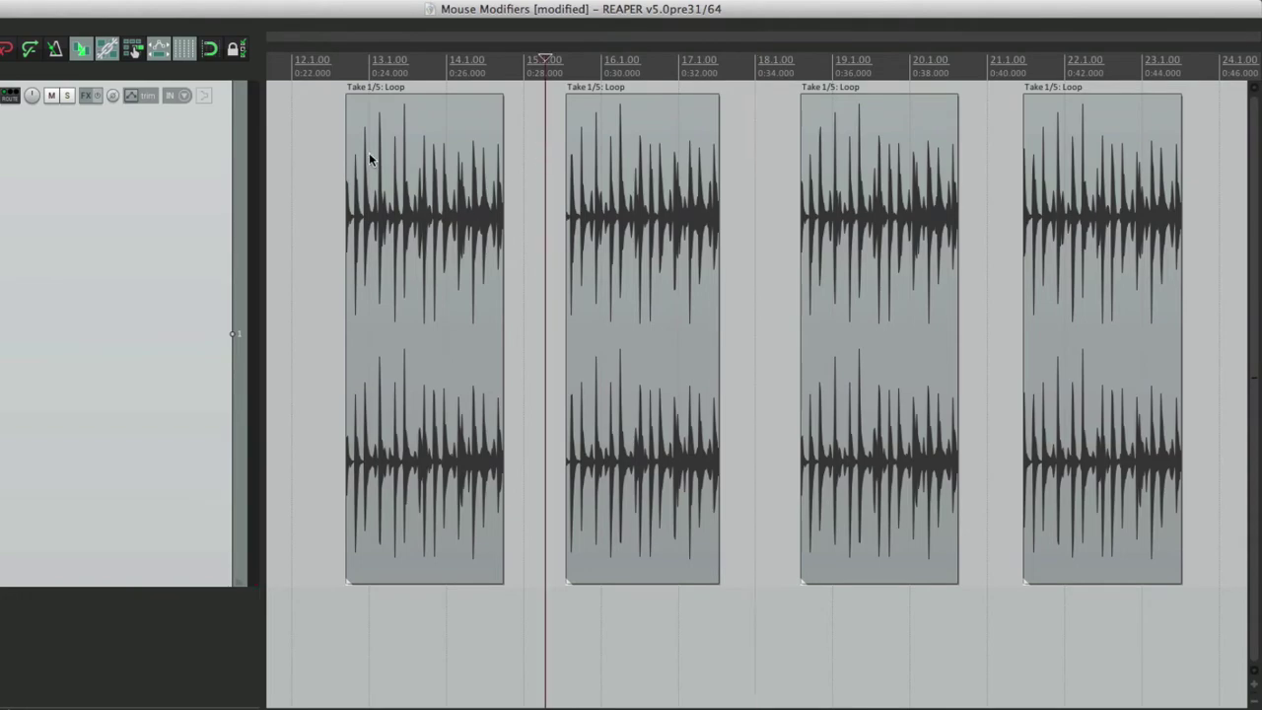
pyautogui.click(327, 162)
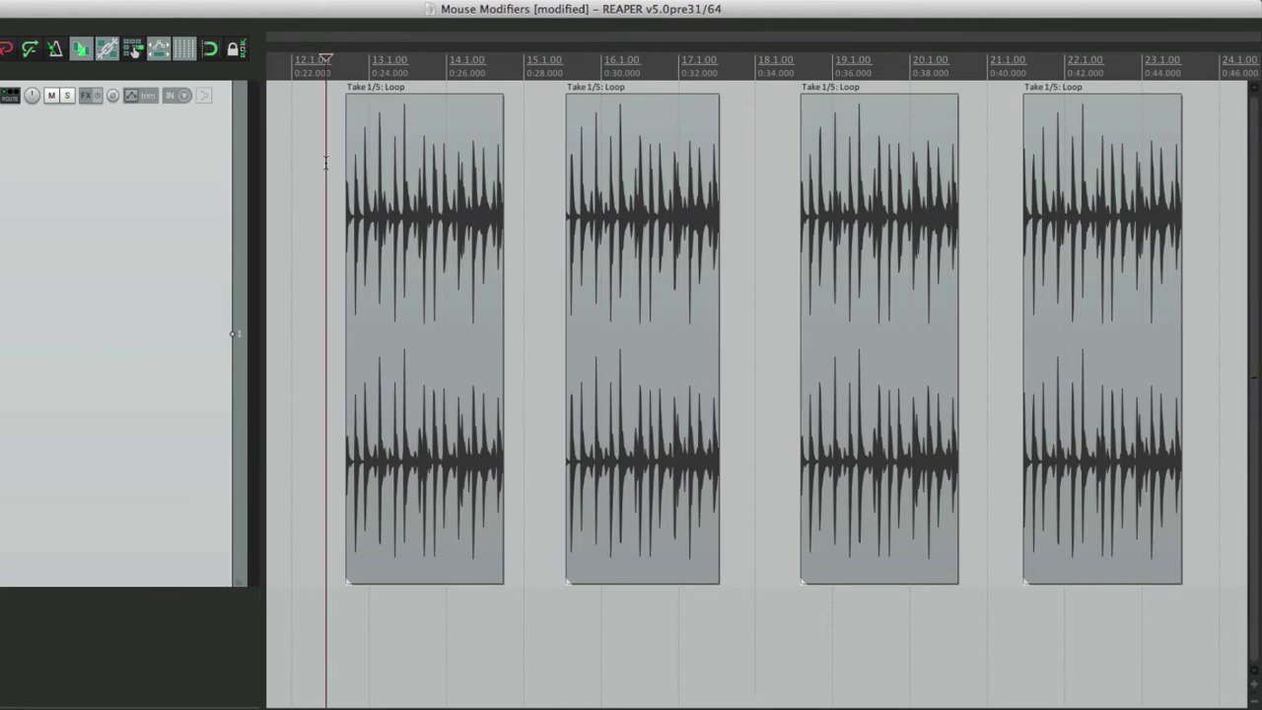
pyautogui.click(534, 148)
pyautogui.click(756, 145)
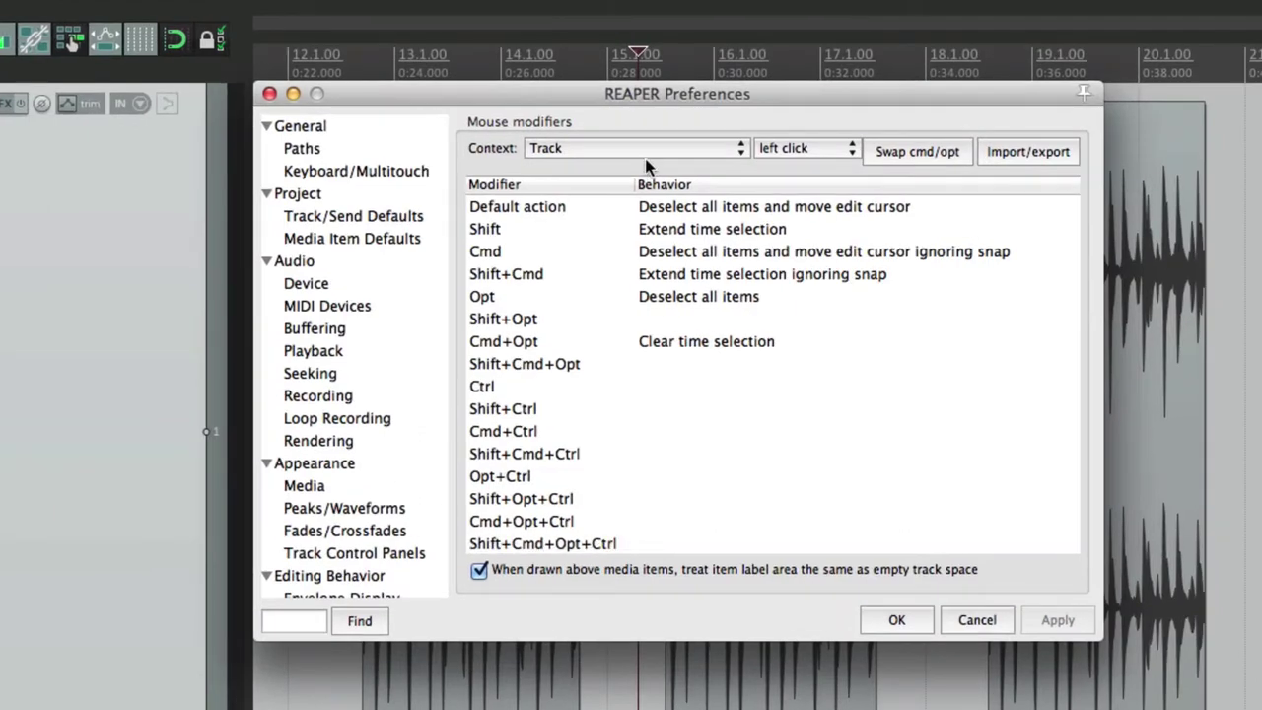
# Step: Review the behaviors available for the Track left click default action, keeping "Deselect all items and move edit cursor"
pyautogui.click(659, 206)
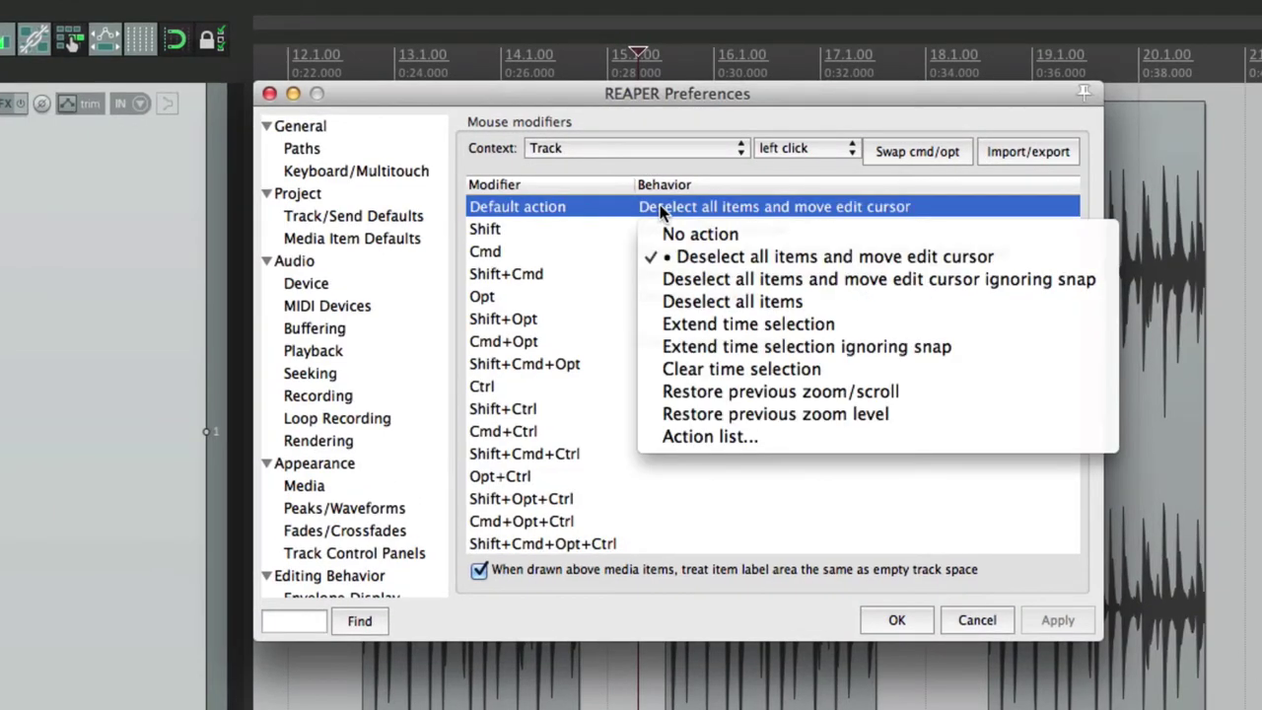
pyautogui.click(648, 257)
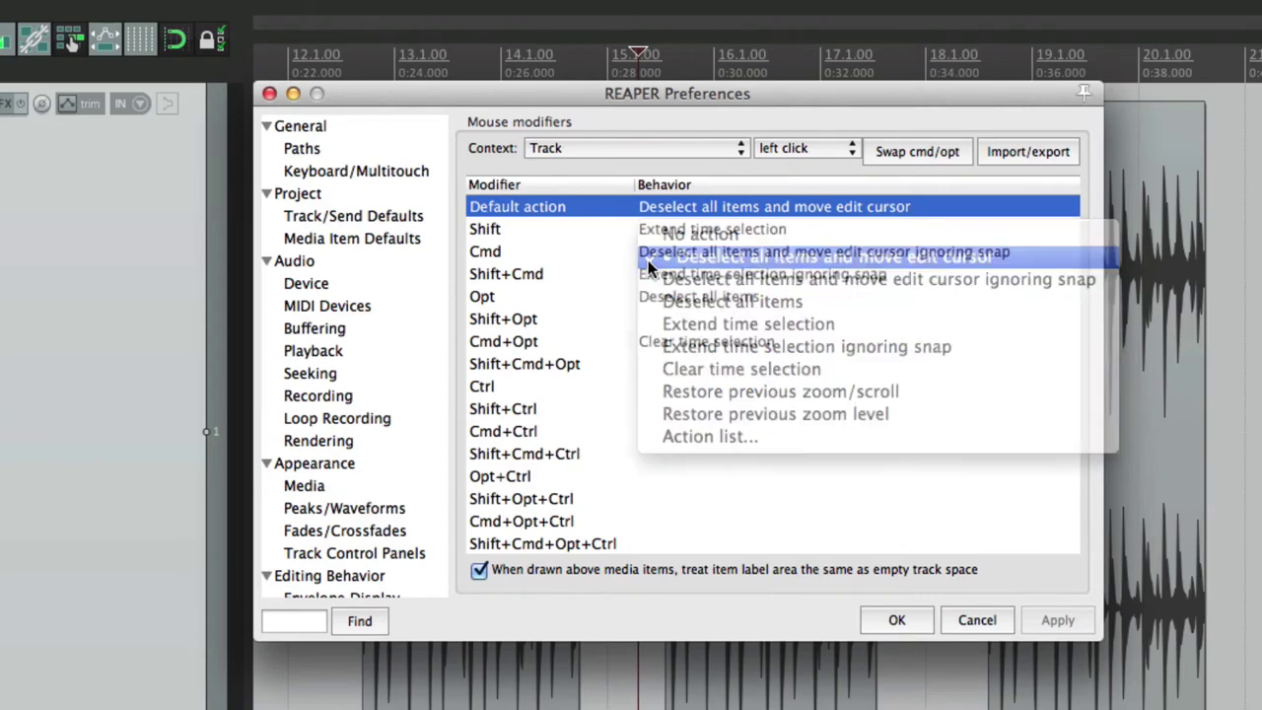
pyautogui.press('Escape')
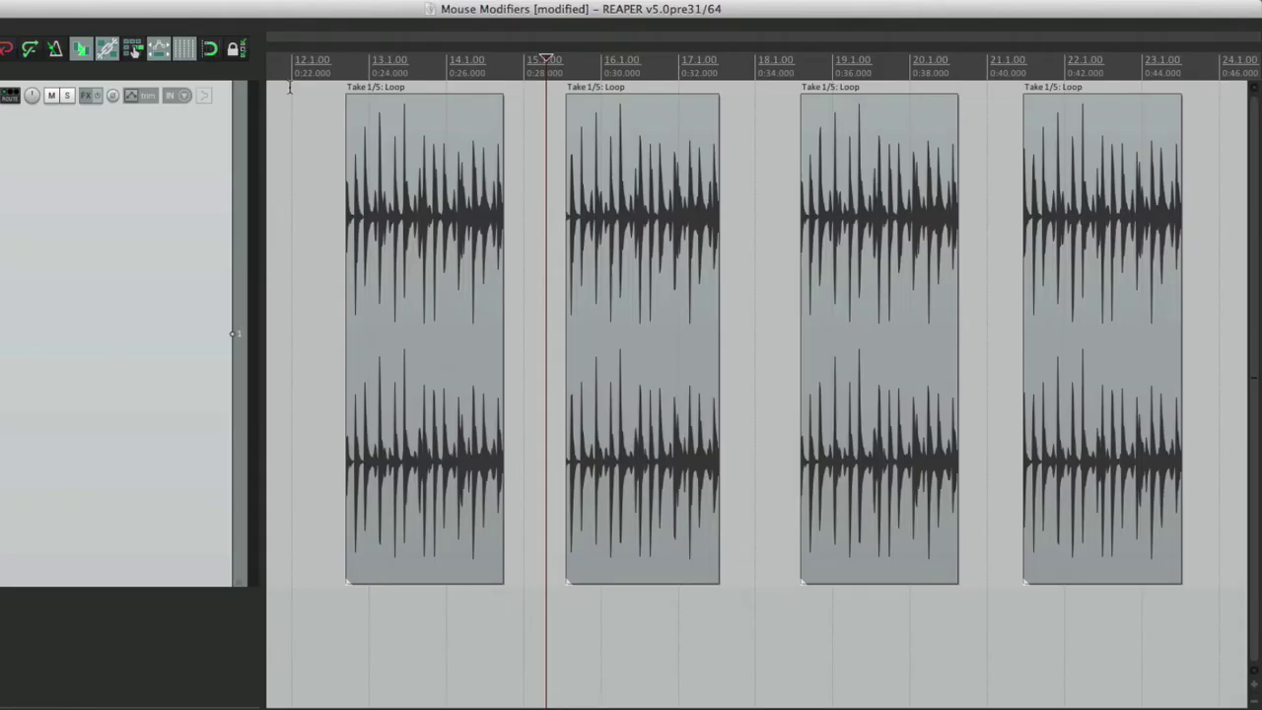
# Step: Enable snapping and place the edit cursor on grid lines in the gaps between the loop items
pyautogui.click(209, 47)
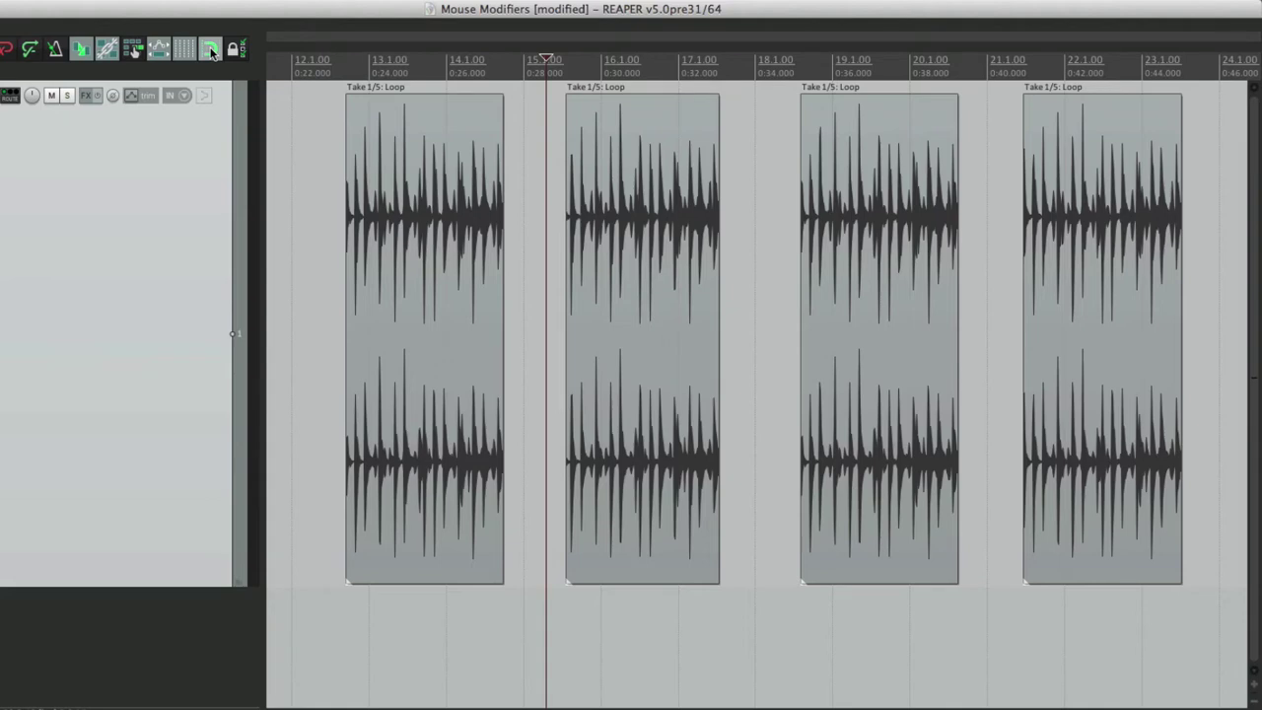
pyautogui.click(532, 140)
pyautogui.click(747, 158)
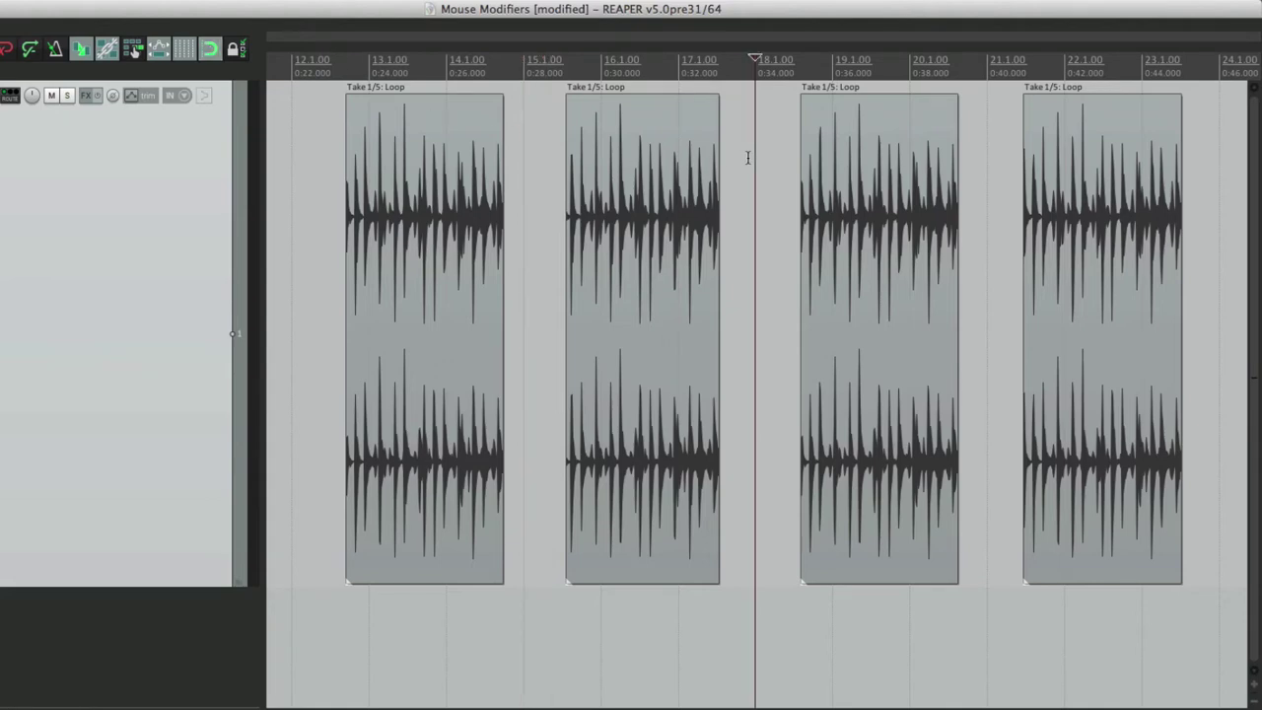
pyautogui.click(969, 155)
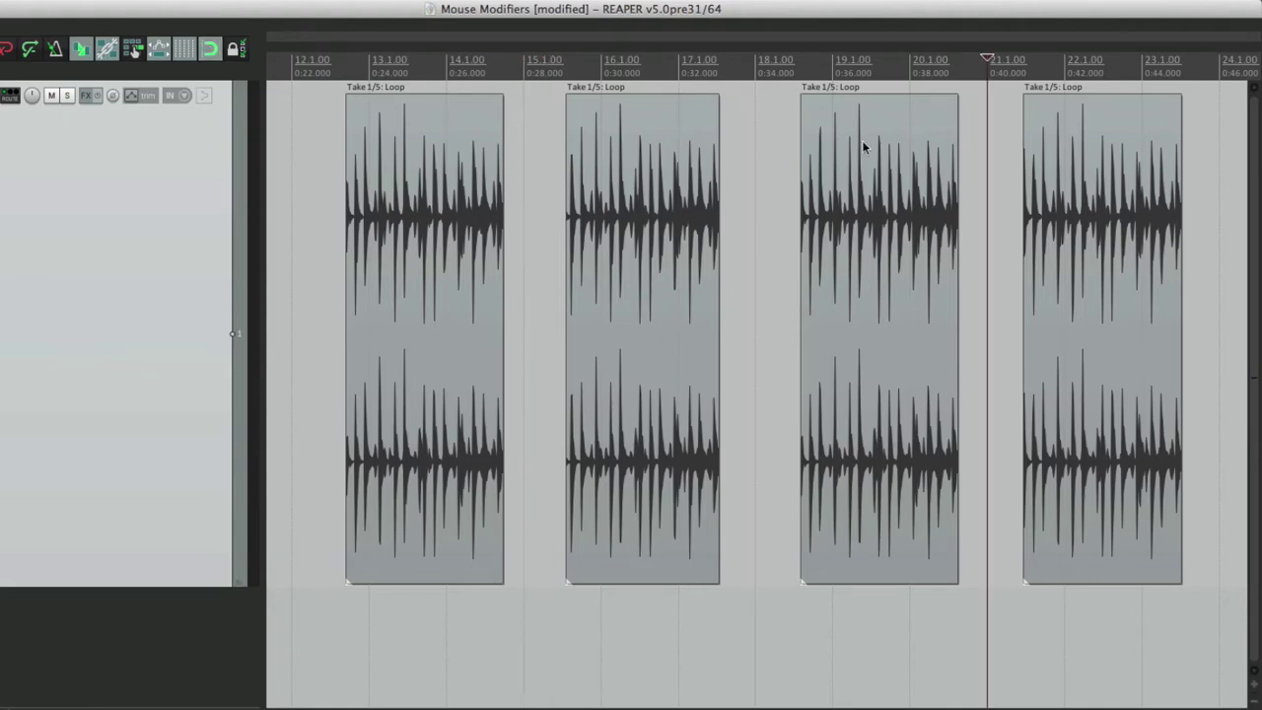
pyautogui.click(758, 154)
# Step: Set the Track left click default action to "Deselect all items and move edit cursor ignoring snap"
pyautogui.press('super+comma')
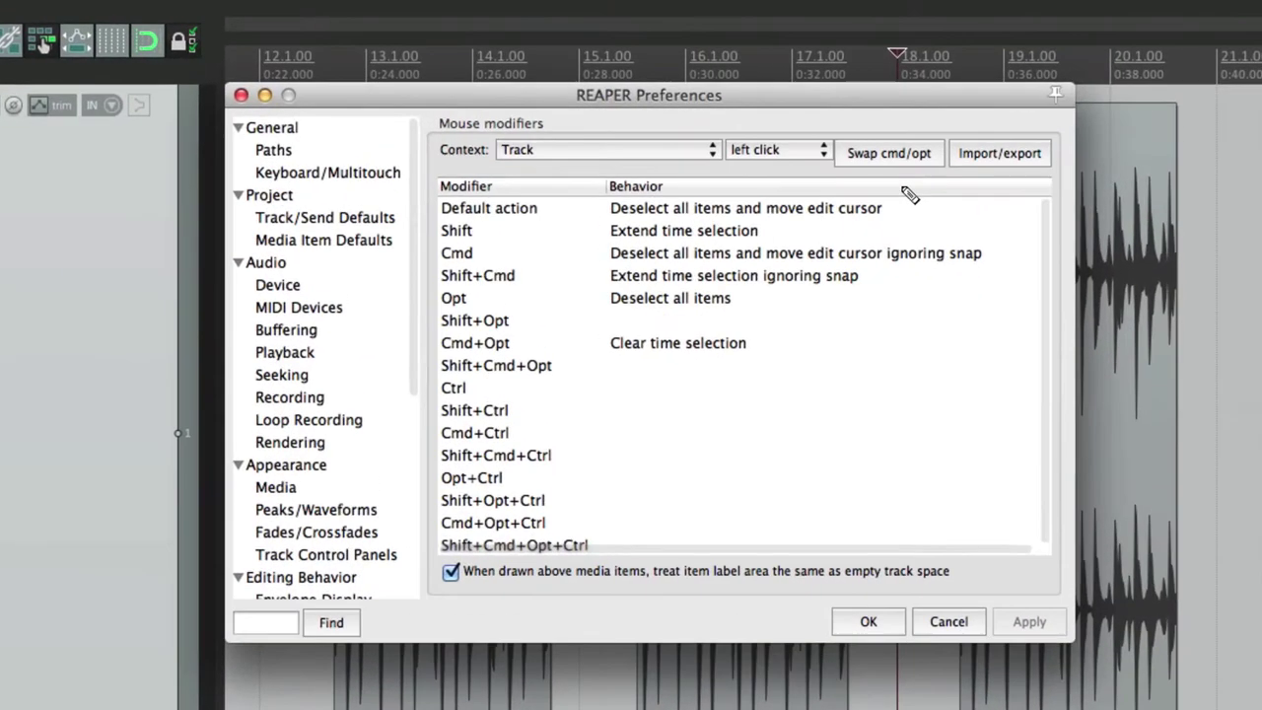
pyautogui.doubleClick(761, 207)
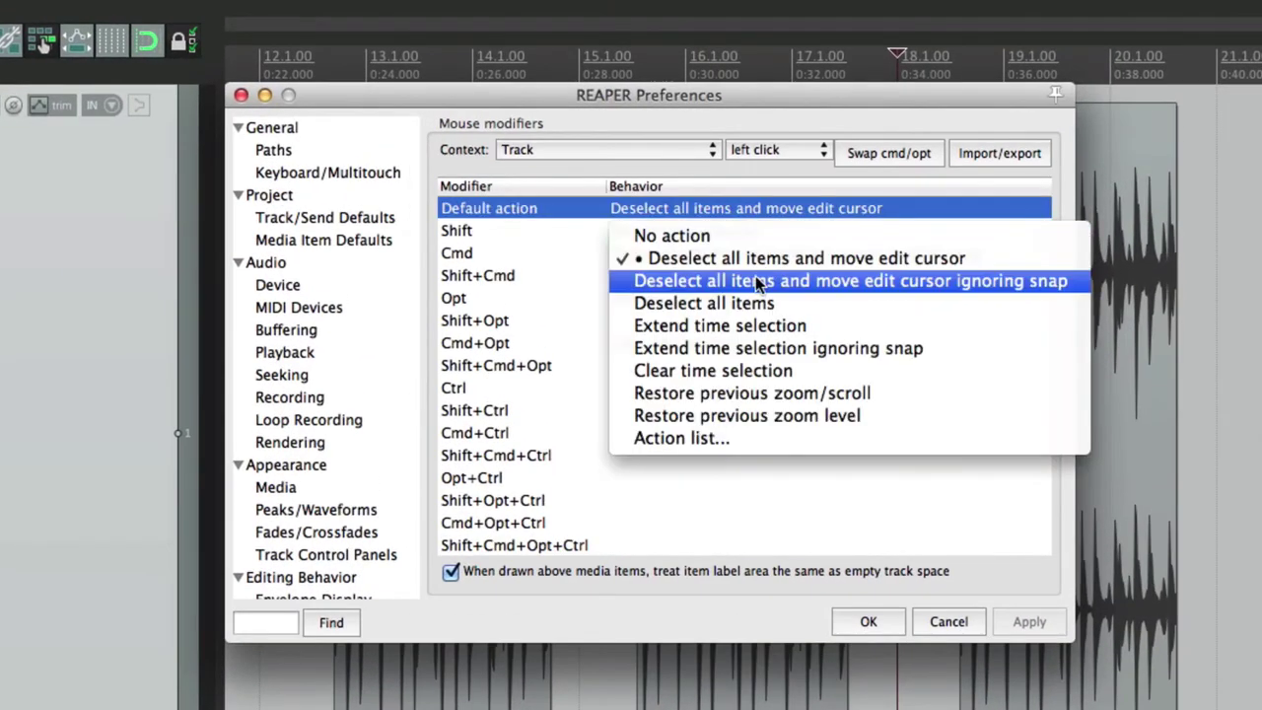
pyautogui.click(776, 280)
pyautogui.press('Return')
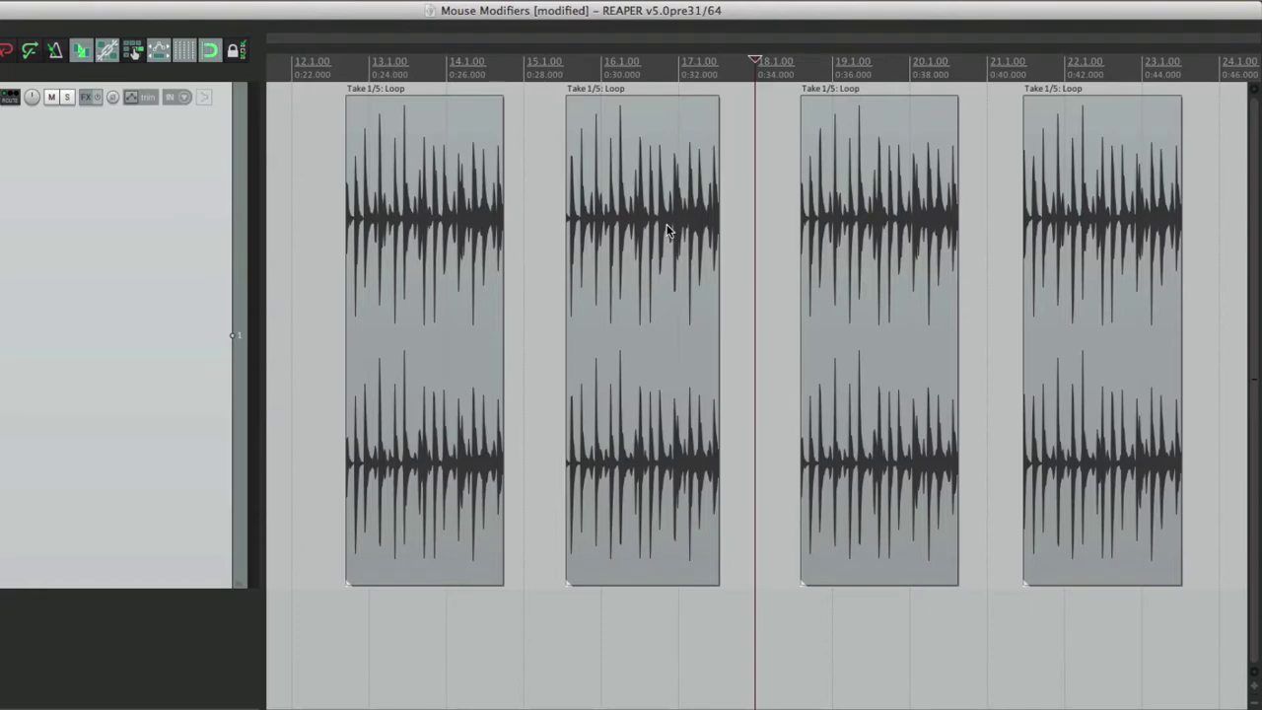
# Step: Test the ignoring-snap behavior by placing the edit cursor off the grid lines before and between the loop items
pyautogui.click(549, 132)
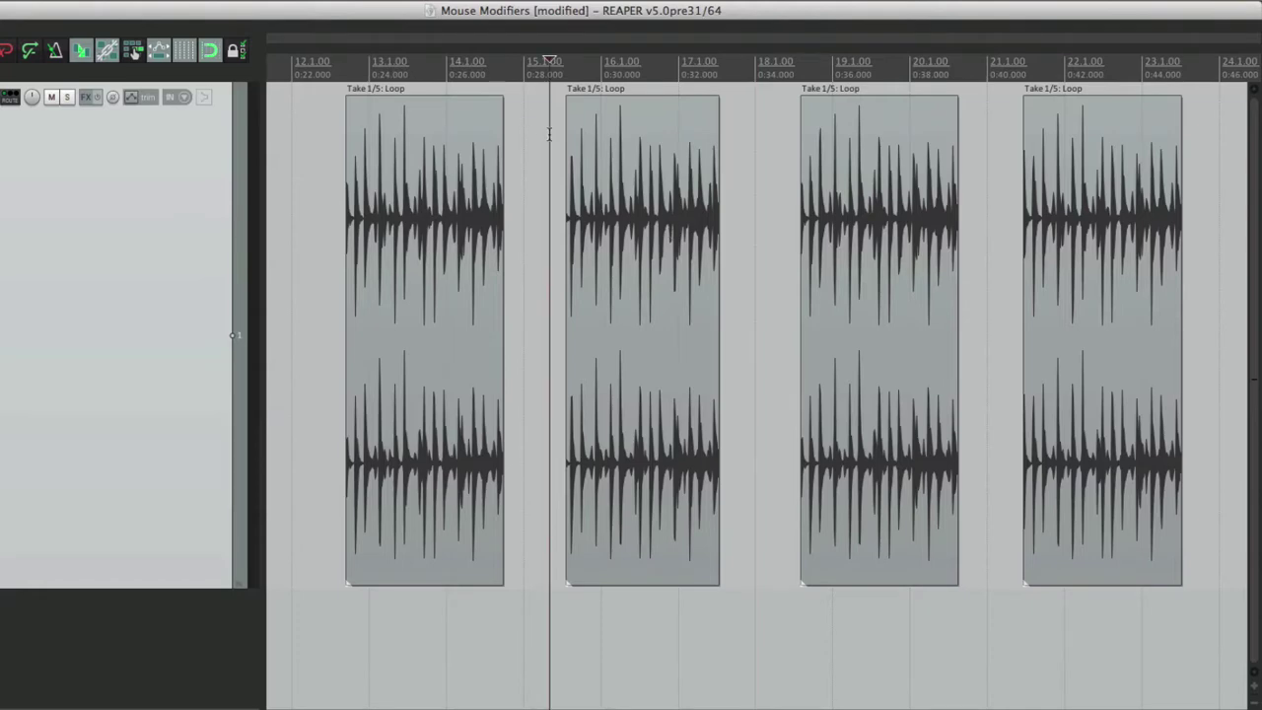
pyautogui.click(515, 138)
pyautogui.click(328, 143)
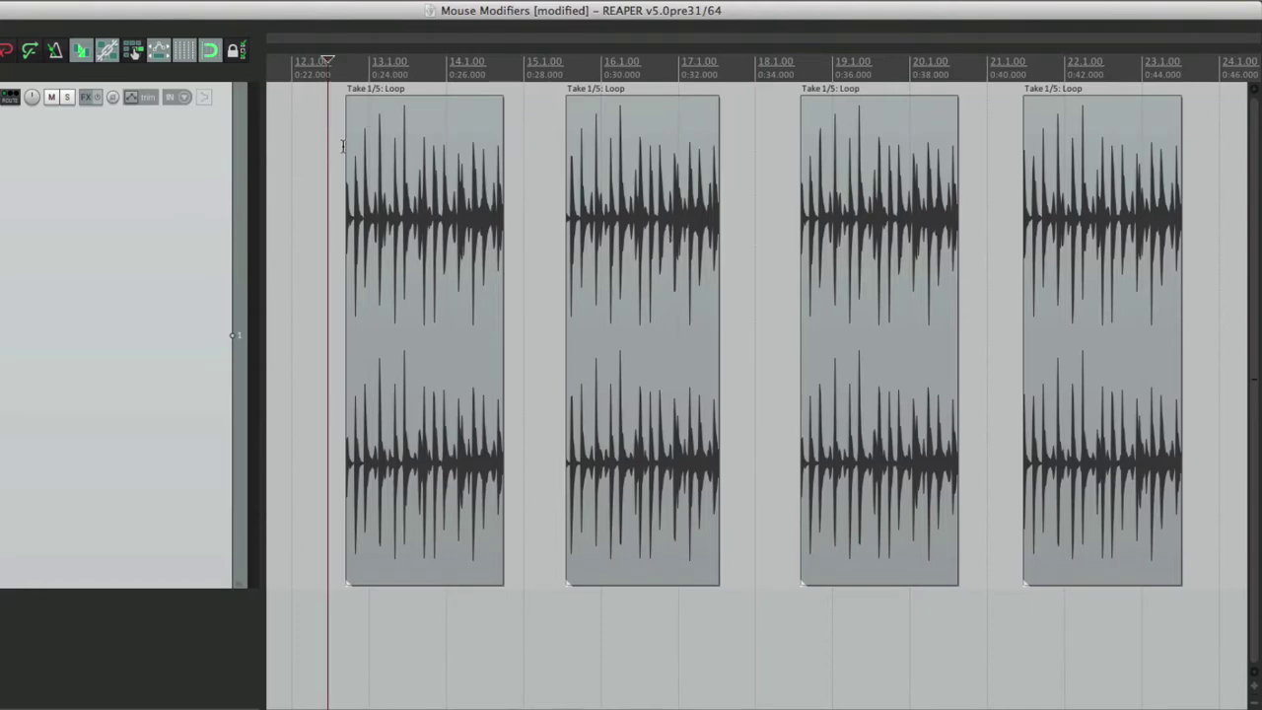
pyautogui.click(553, 140)
pyautogui.click(738, 139)
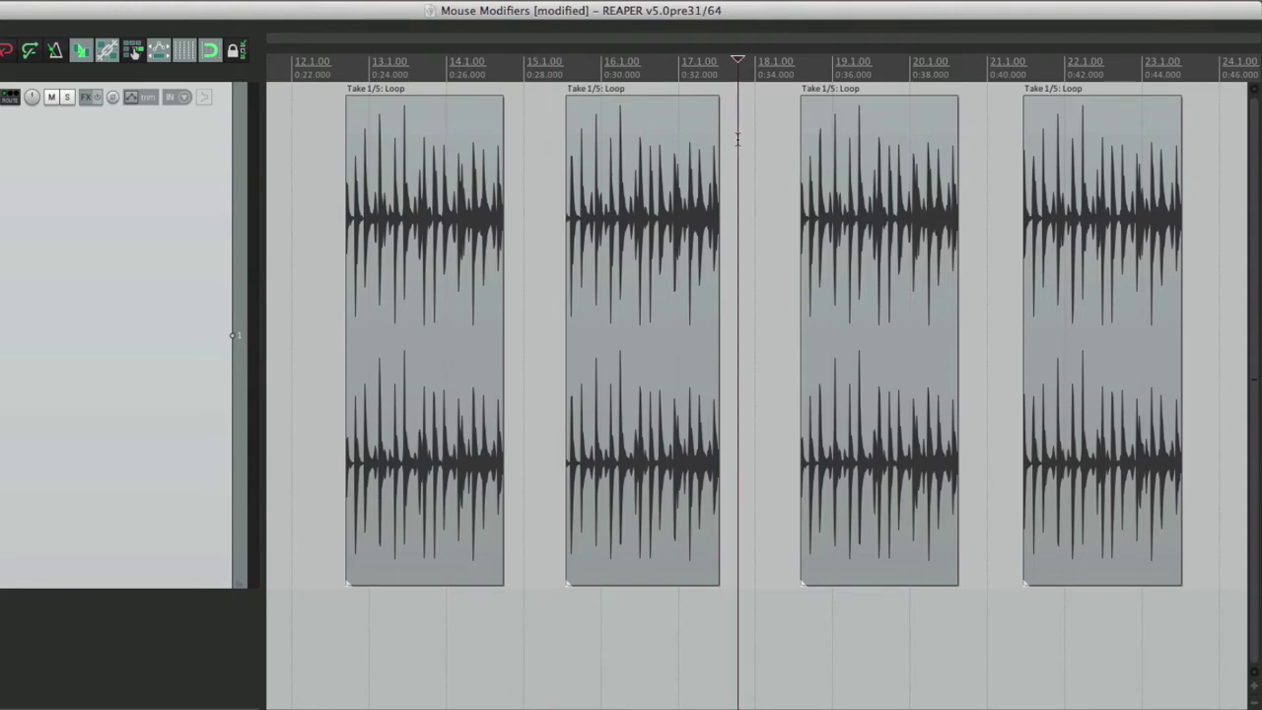
# Step: Select the second and third loop items, and deselect them while placing the edit cursor off-grid just after bar 15
pyautogui.click(673, 159)
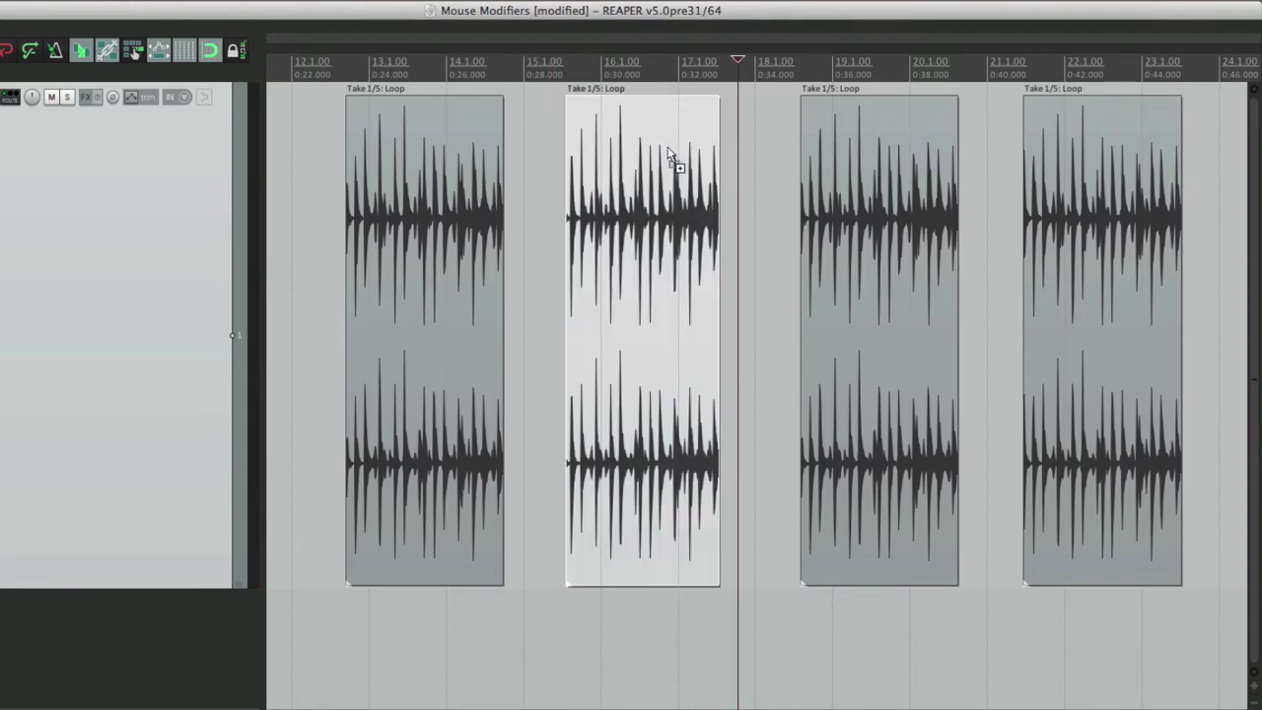
pyautogui.keyDown('ctrl'); pyautogui.click(832, 148); pyautogui.keyUp('ctrl')
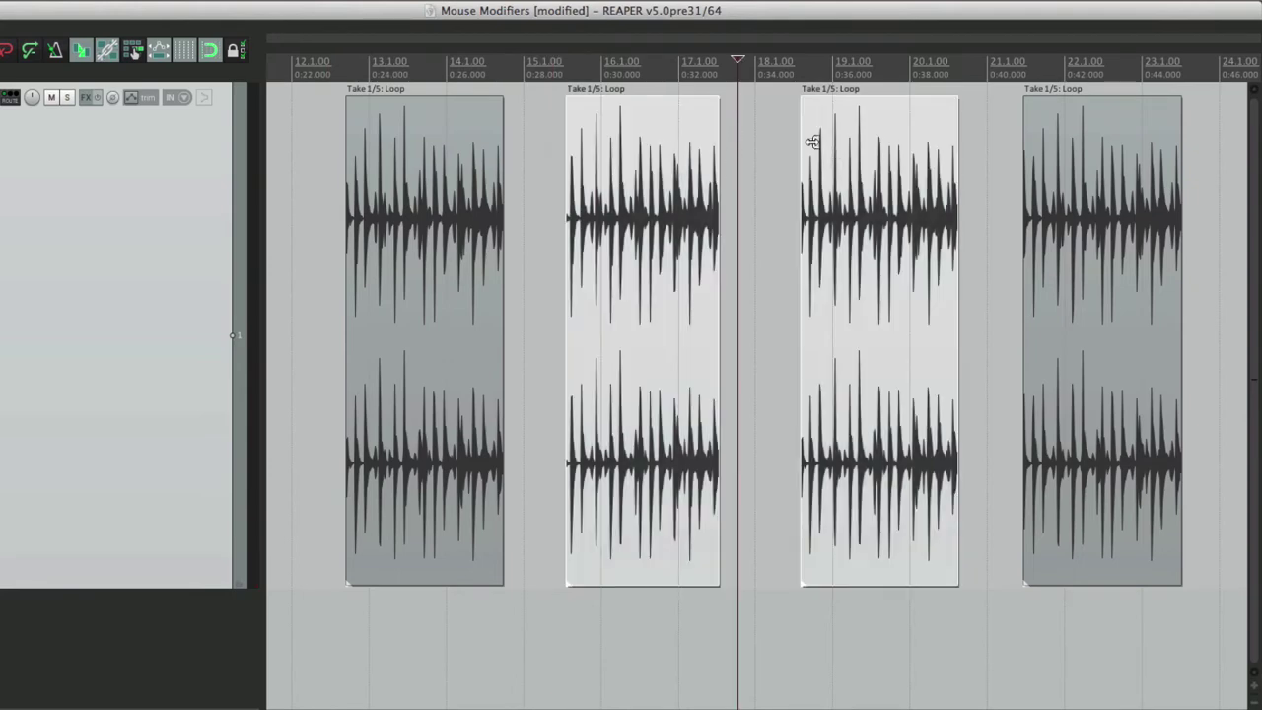
pyautogui.click(552, 131)
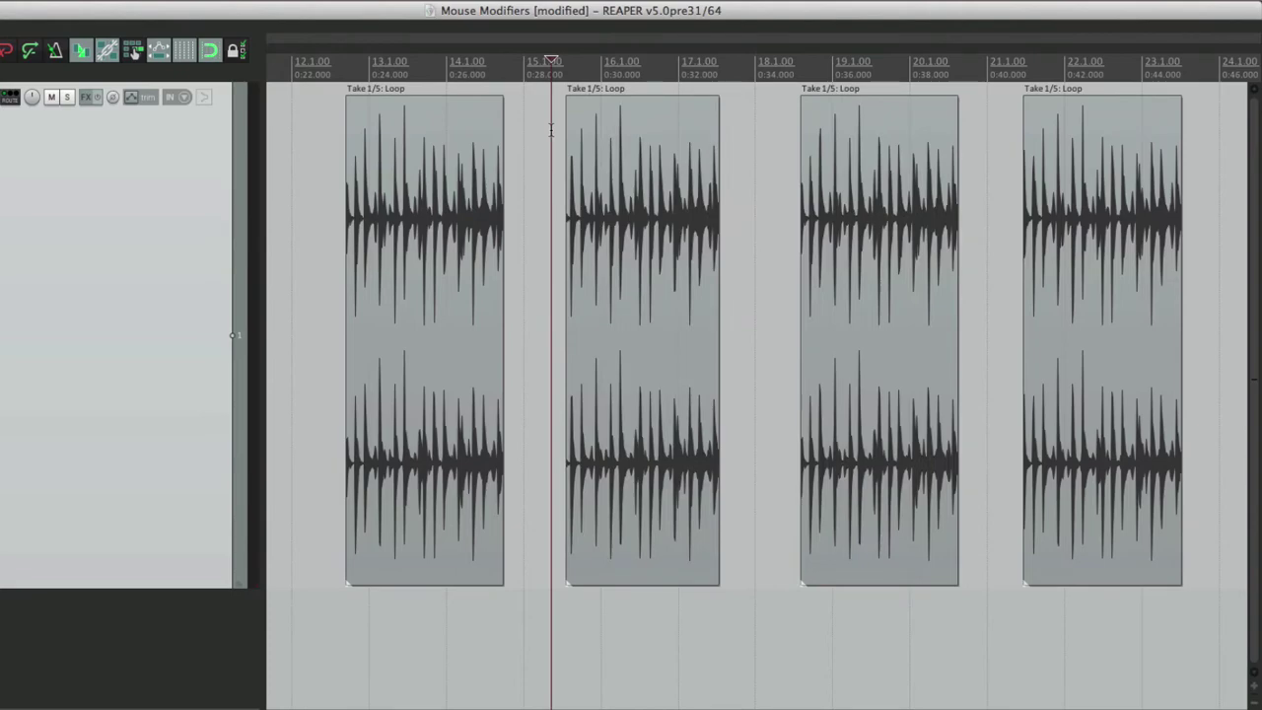
# Step: Set the Track left click default action to "Deselect all items"
pyautogui.press('super+comma')
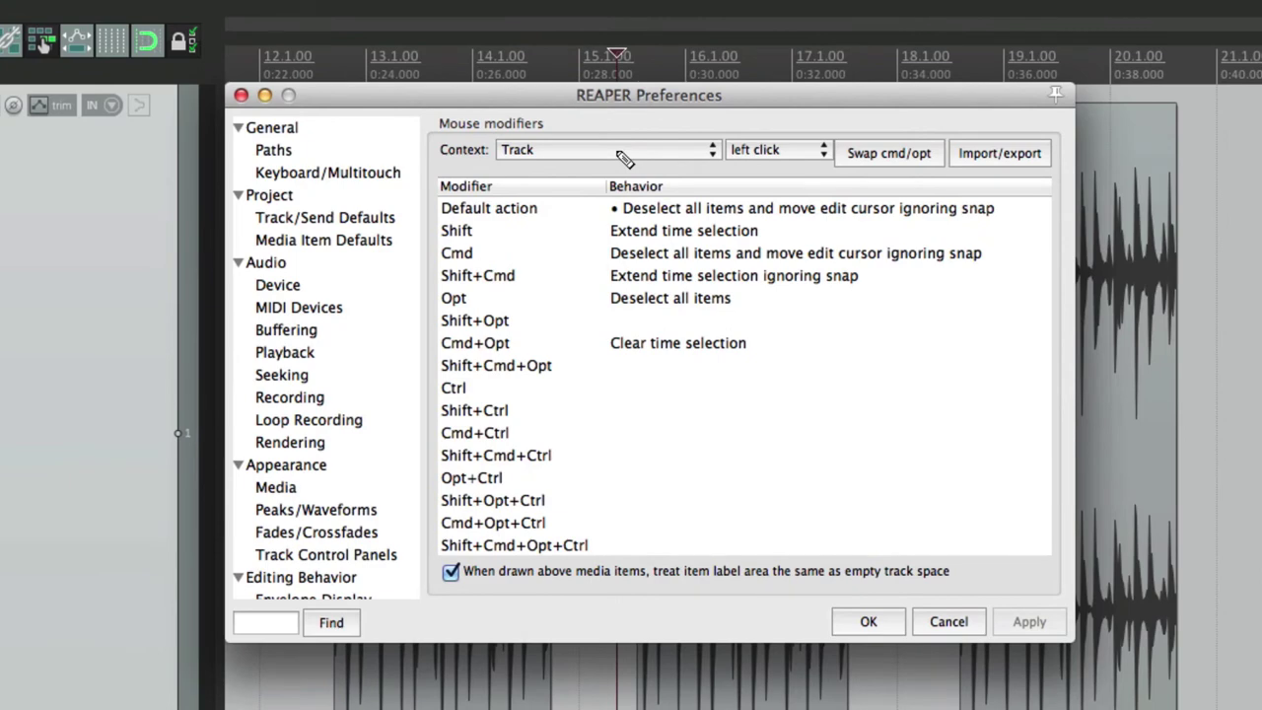
pyautogui.click(524, 255)
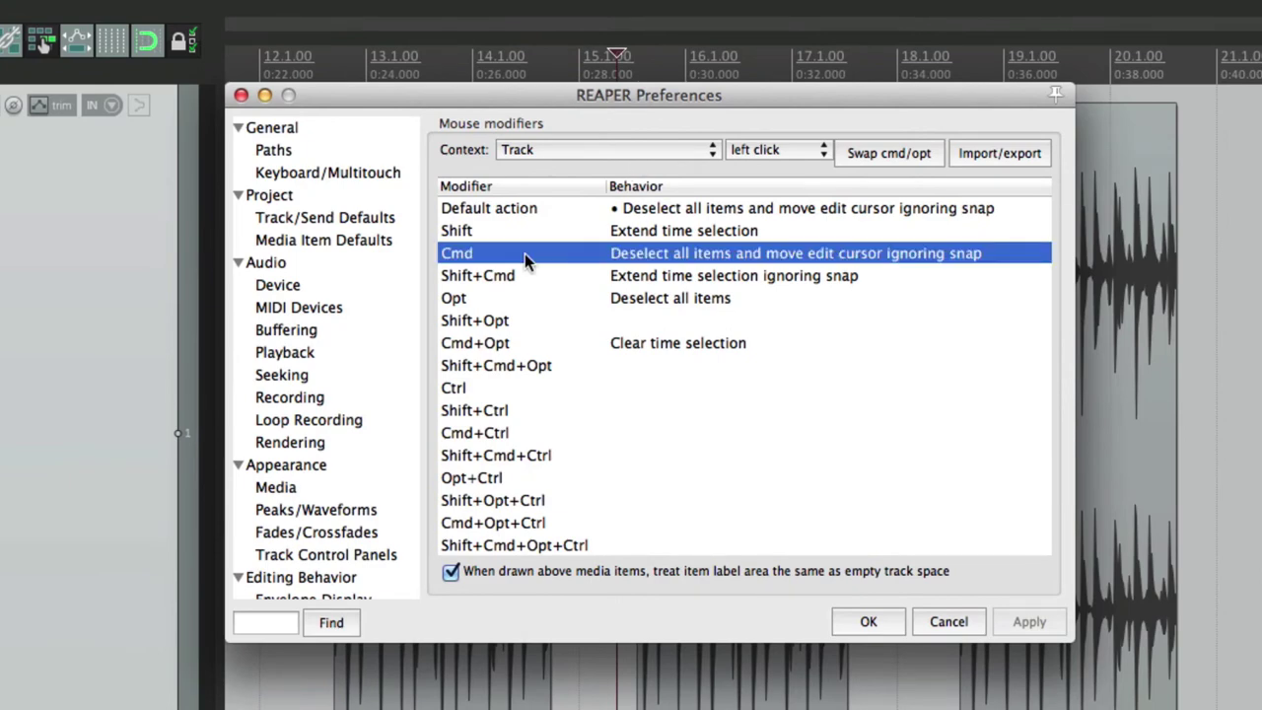
pyautogui.click(684, 211)
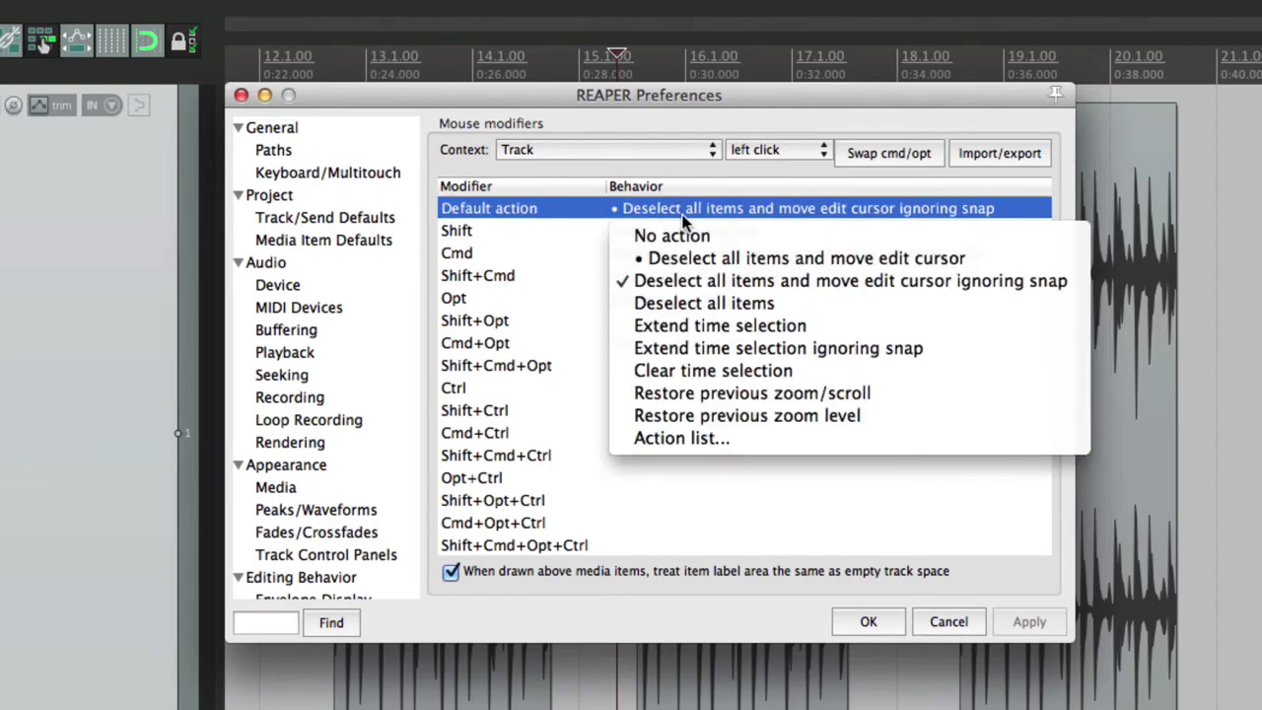
pyautogui.click(789, 308)
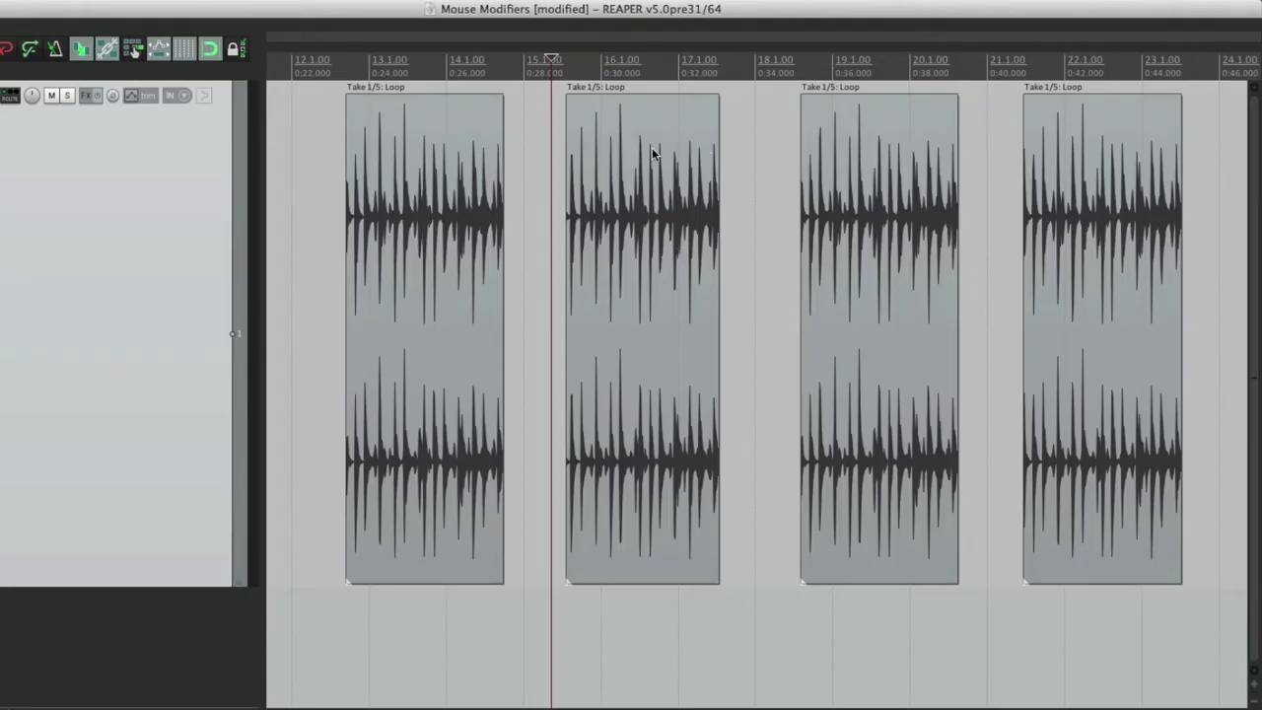
# Step: Test the "Deselect all items" behavior by selecting the second and third loop items and clearing the selection from empty track space
pyautogui.click(652, 152)
pyautogui.keyDown('shift'); pyautogui.click(839, 154); pyautogui.keyUp('shift')
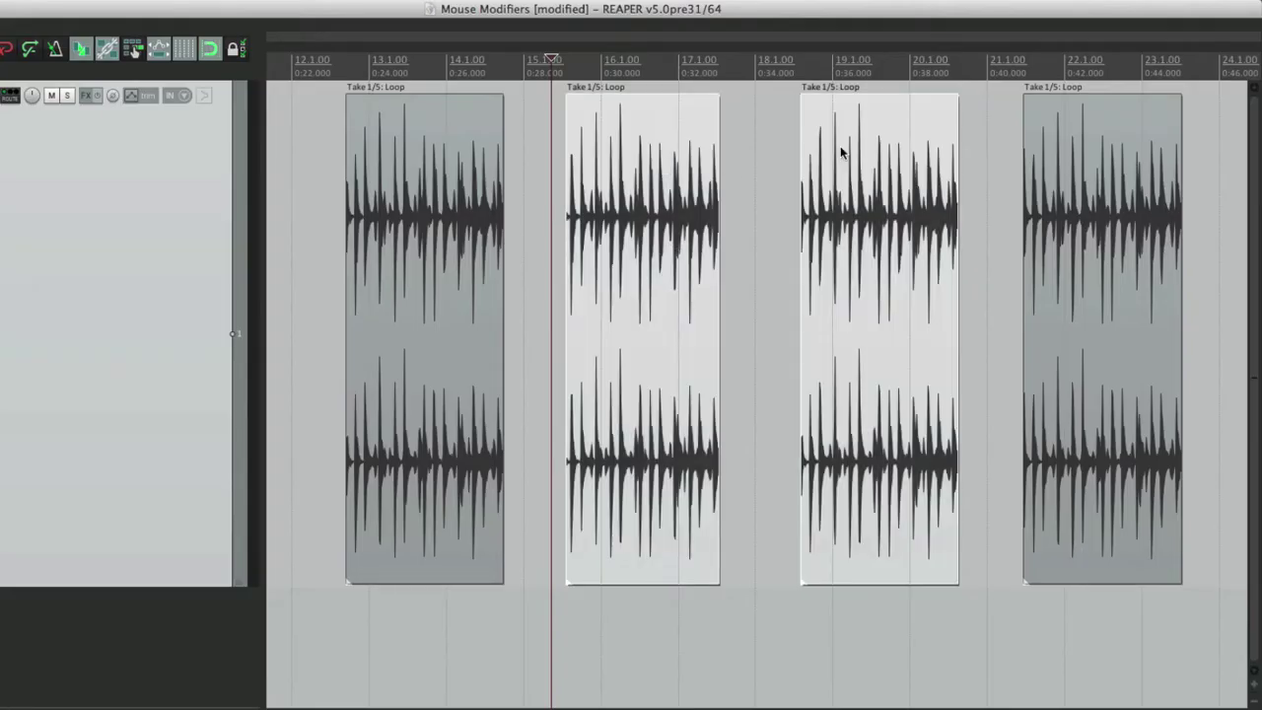
pyautogui.click(534, 131)
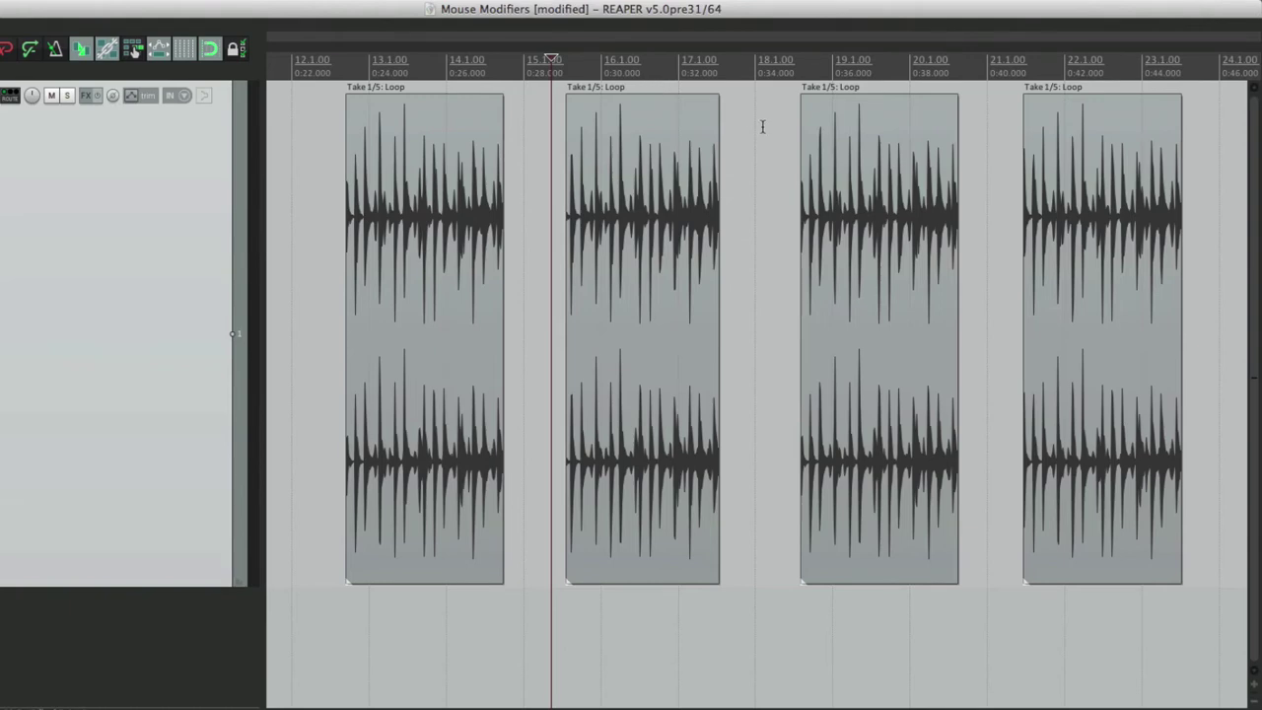
# Step: Position the edit cursor from the timeline ruler, disable snapping, and place the cursor between bars 12 and 13
pyautogui.click(452, 63)
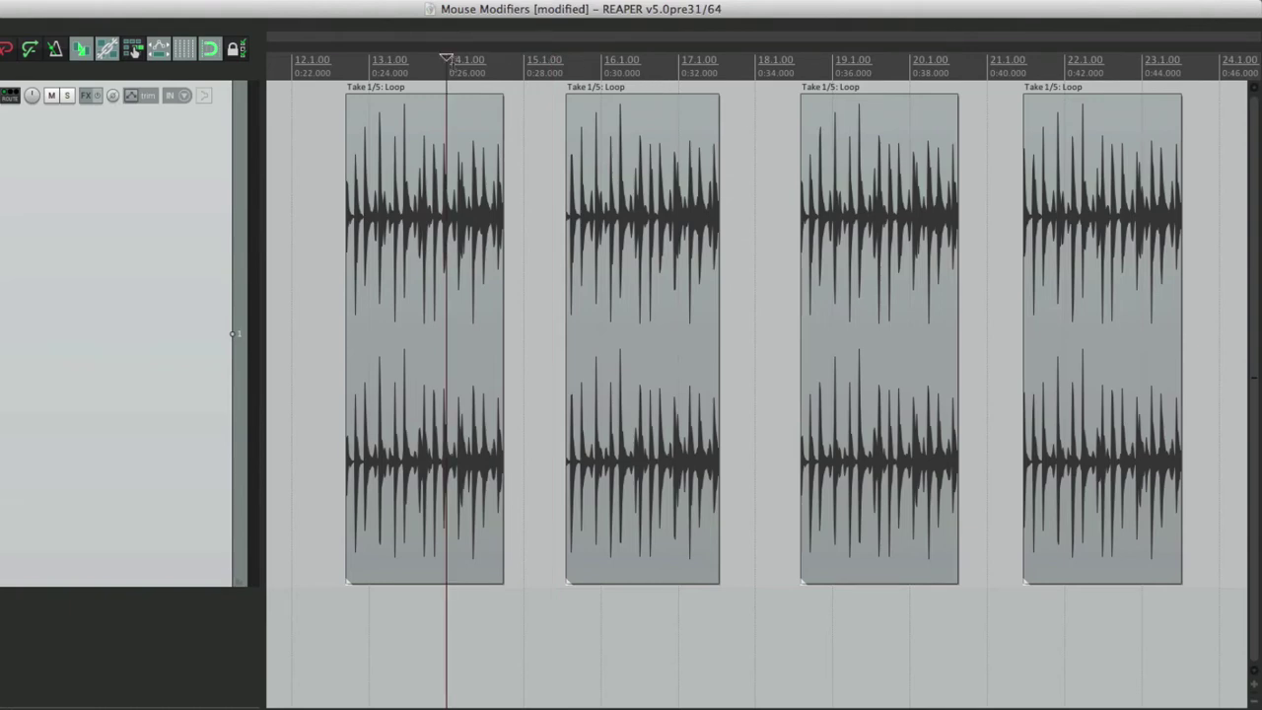
pyautogui.click(363, 63)
pyautogui.hotkey('alt', 's')
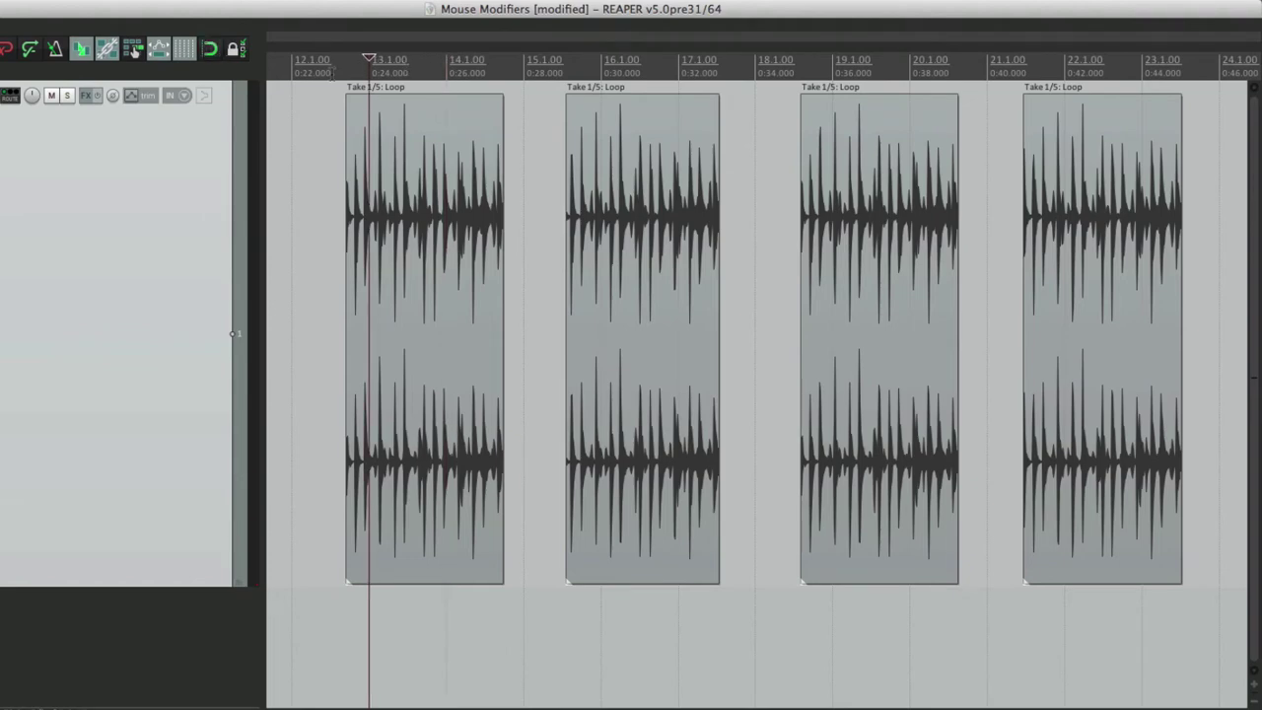
pyautogui.click(332, 67)
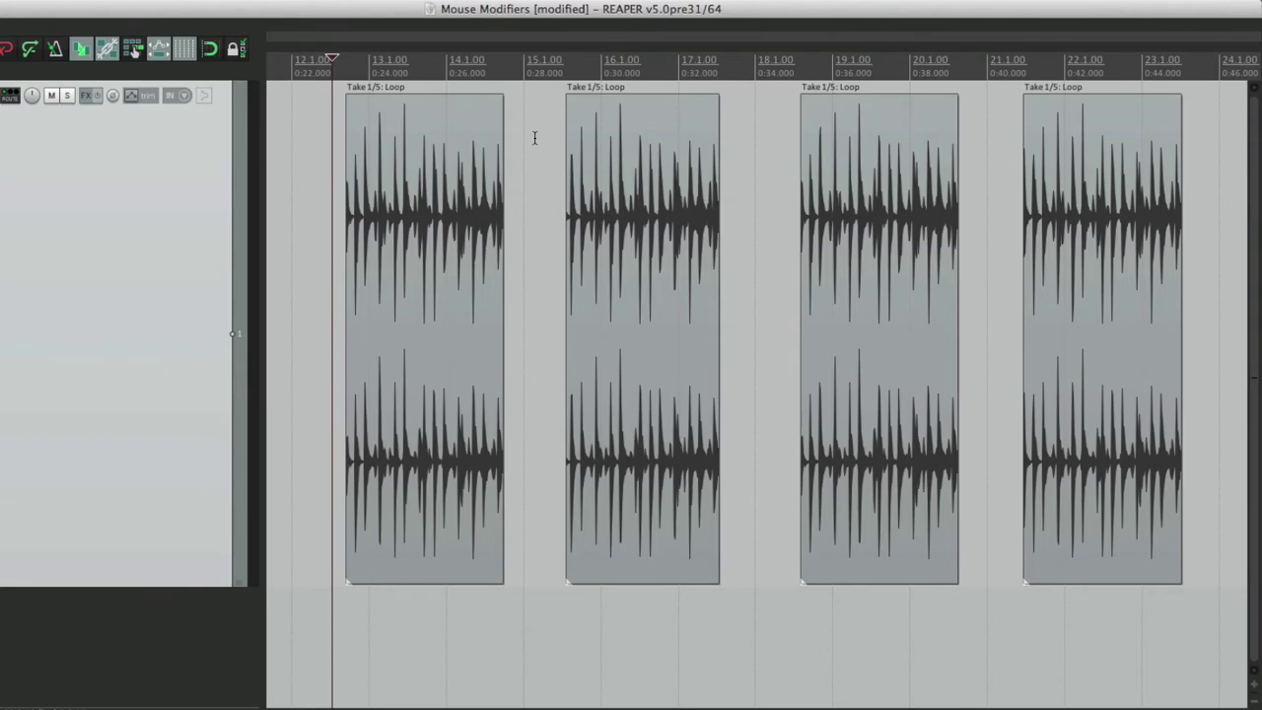
# Step: Set the Track left click default action to "Extend time selection"
pyautogui.press('super+comma')
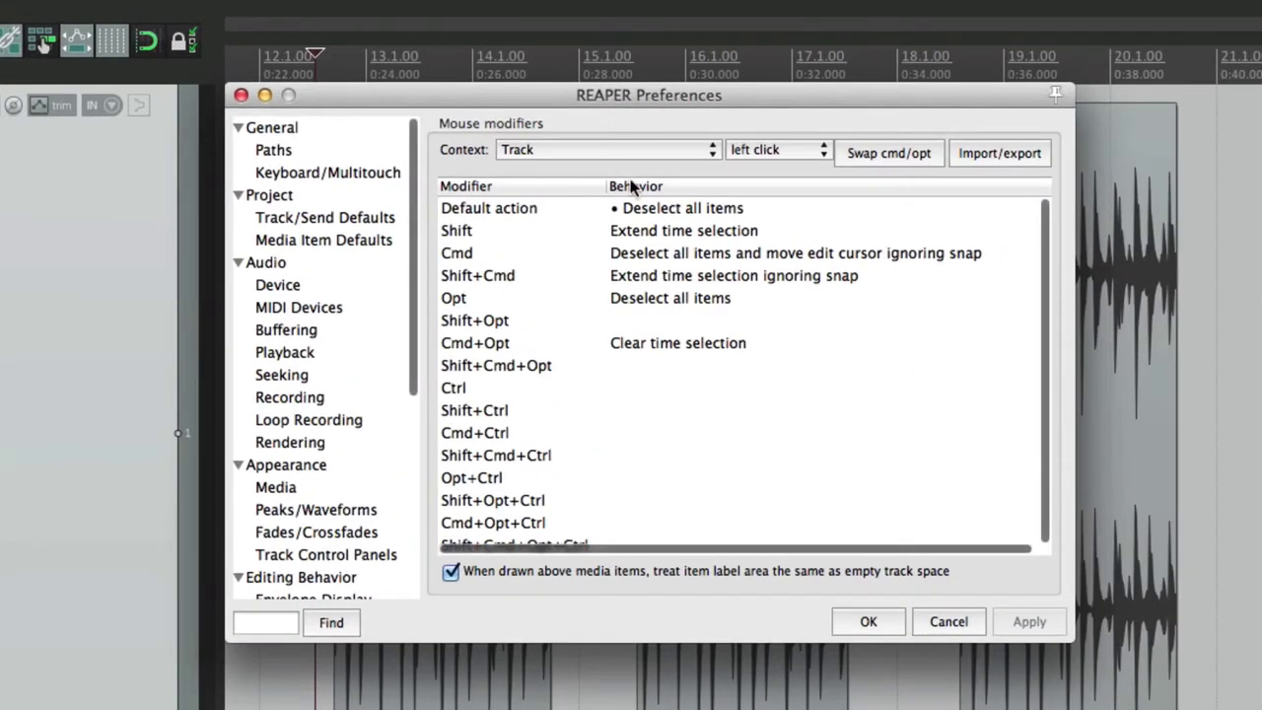
pyautogui.click(575, 168)
pyautogui.doubleClick(648, 209)
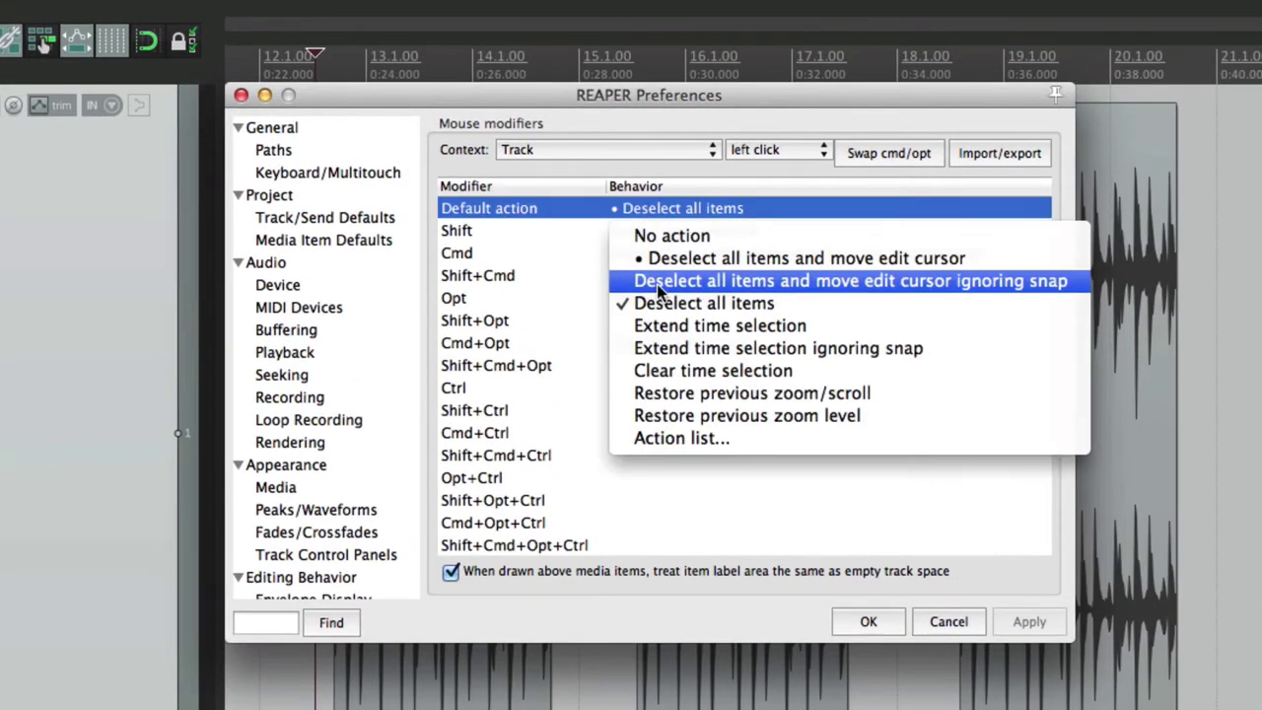
pyautogui.click(619, 331)
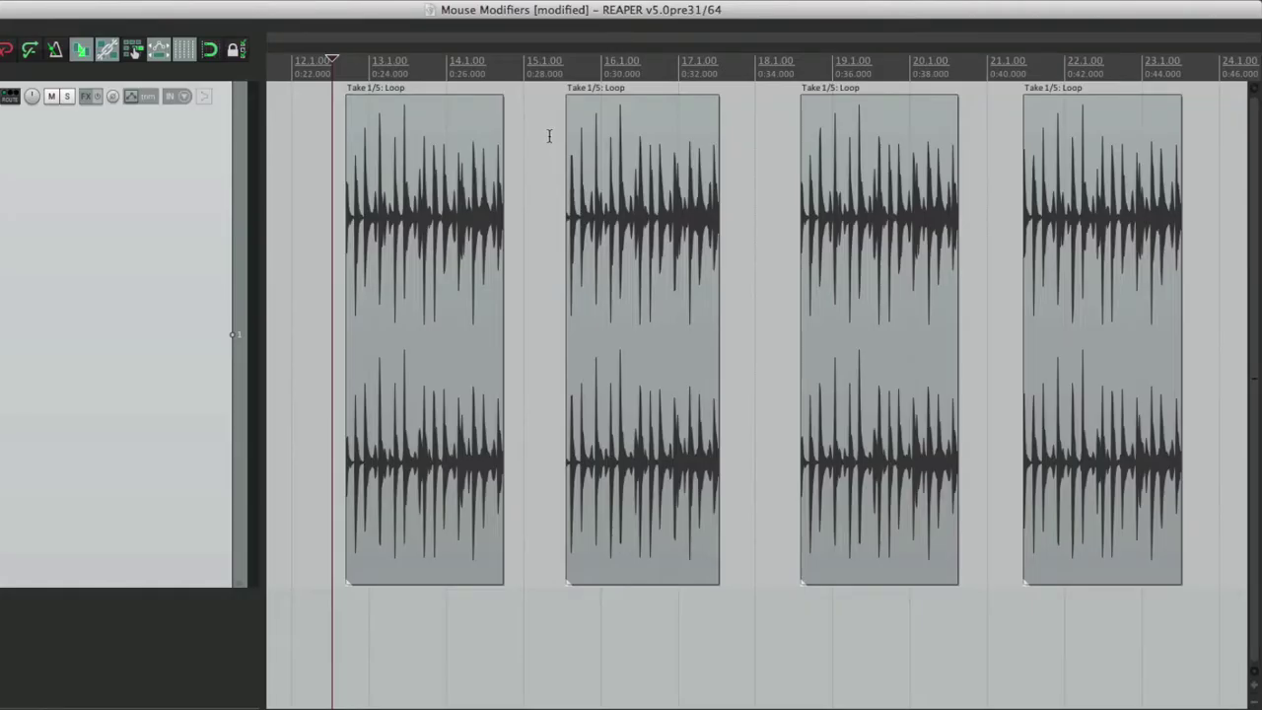
# Step: Make a time selection around the second loop item and test "Extend time selection" by moving its start and end from empty track space
pyautogui.moveTo(549, 130); pyautogui.dragTo(722, 143)
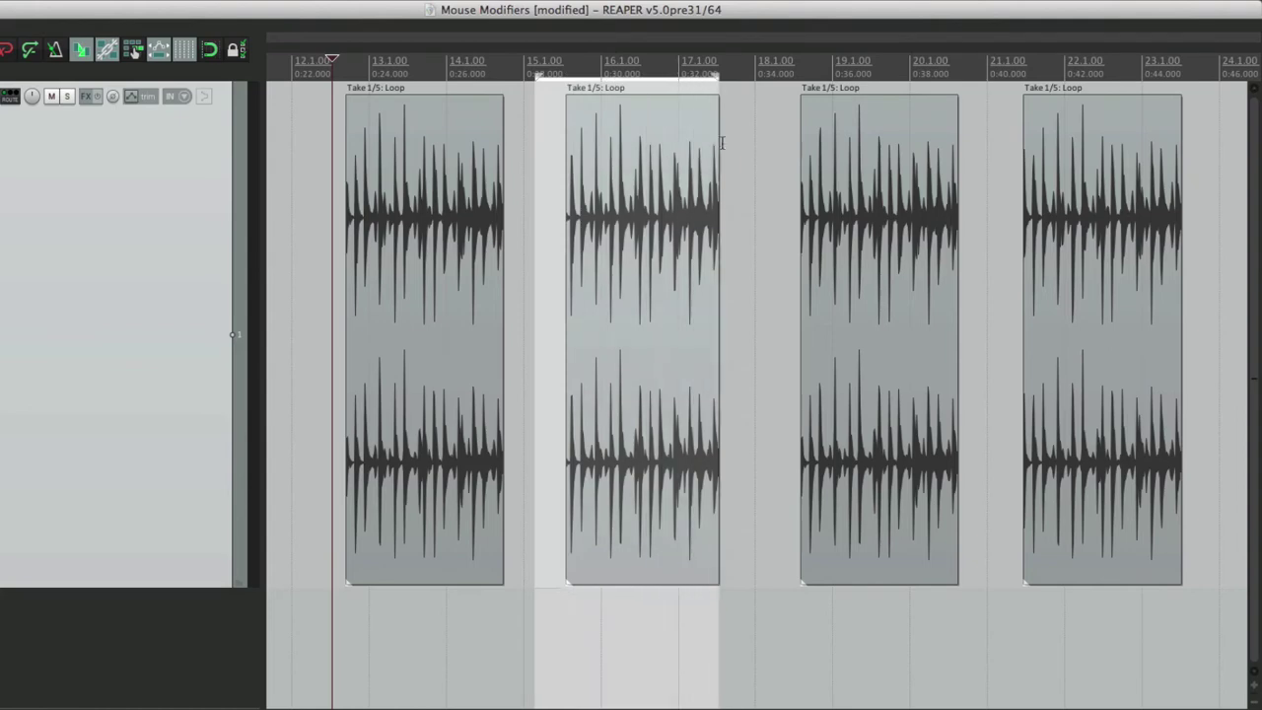
pyautogui.click(781, 135)
pyautogui.click(984, 133)
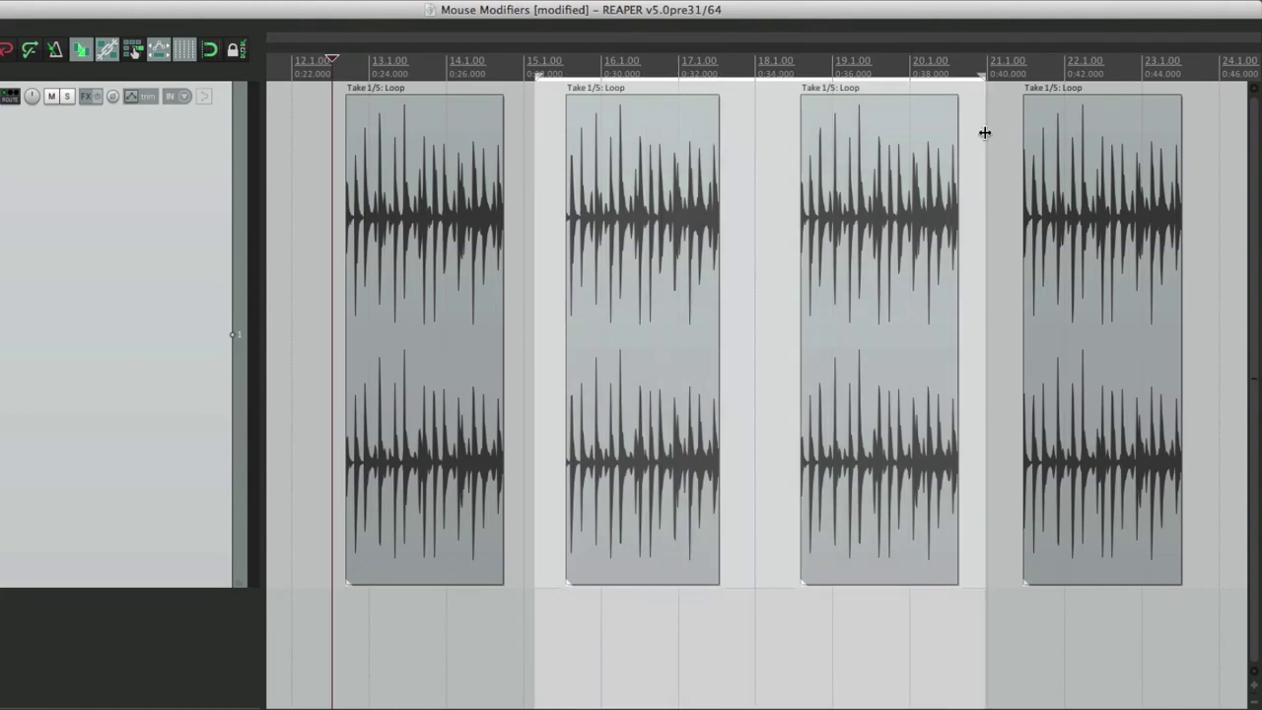
pyautogui.click(317, 143)
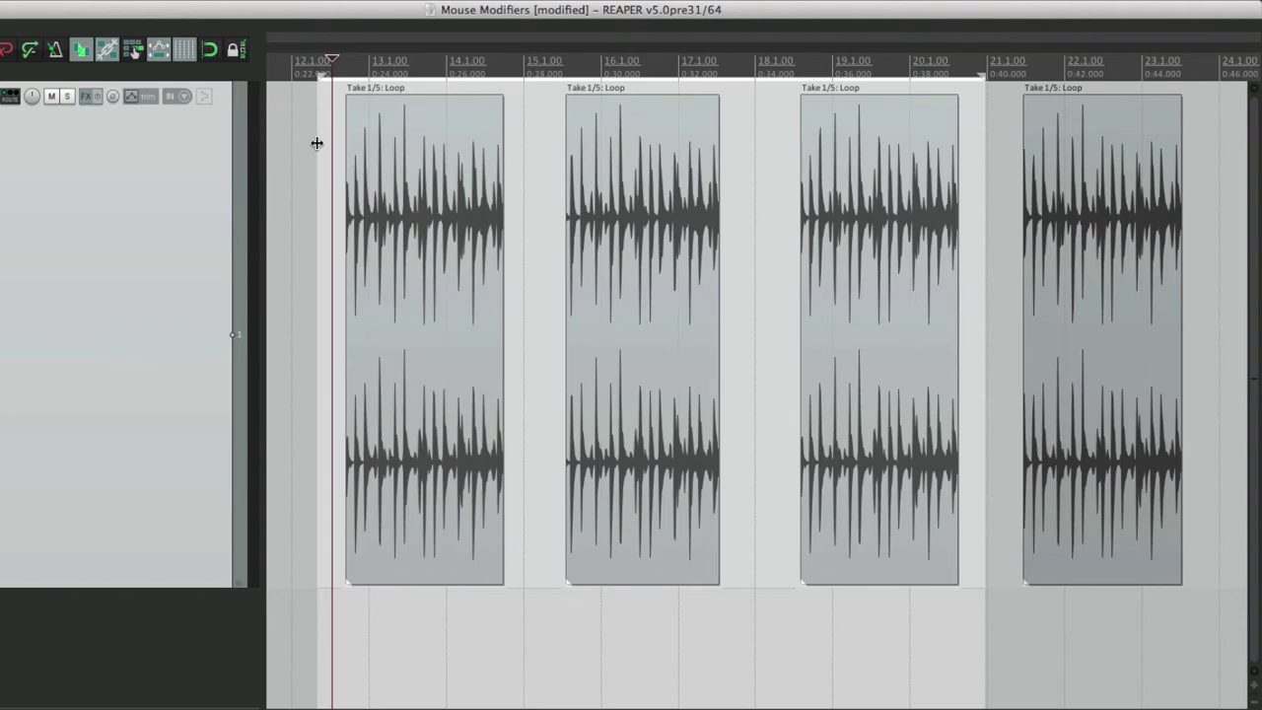
pyautogui.click(519, 116)
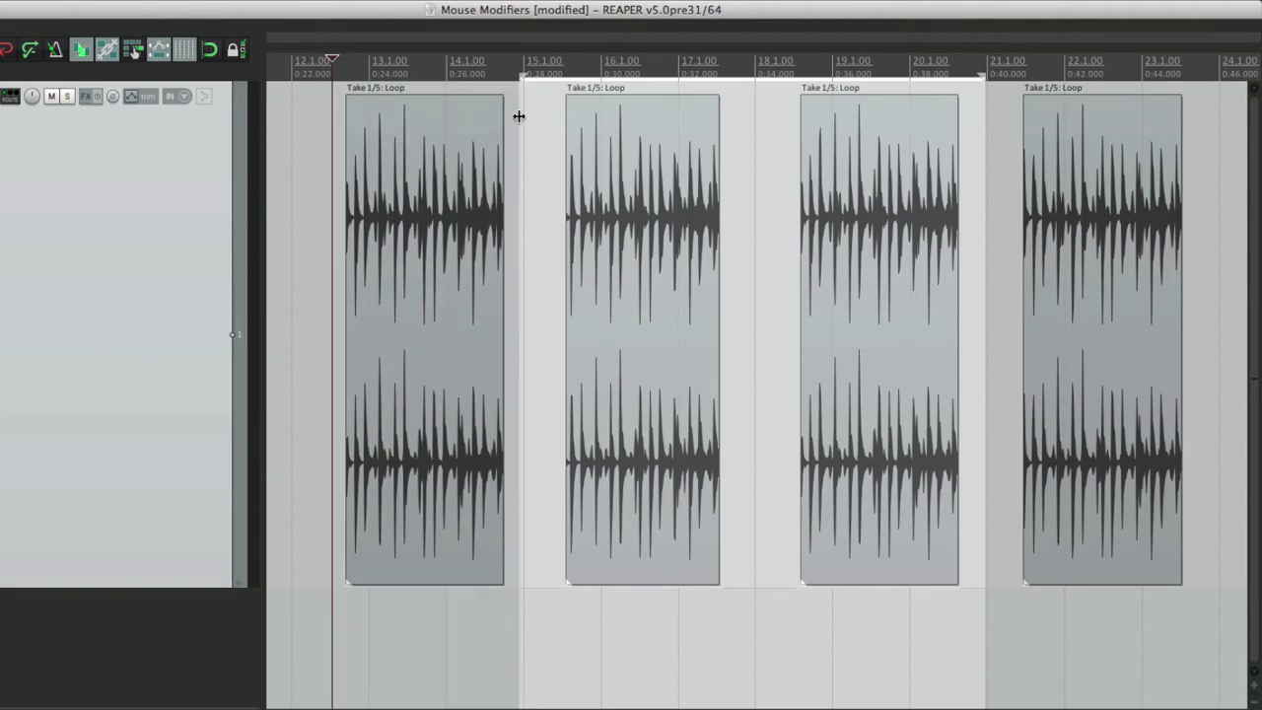
pyautogui.click(783, 124)
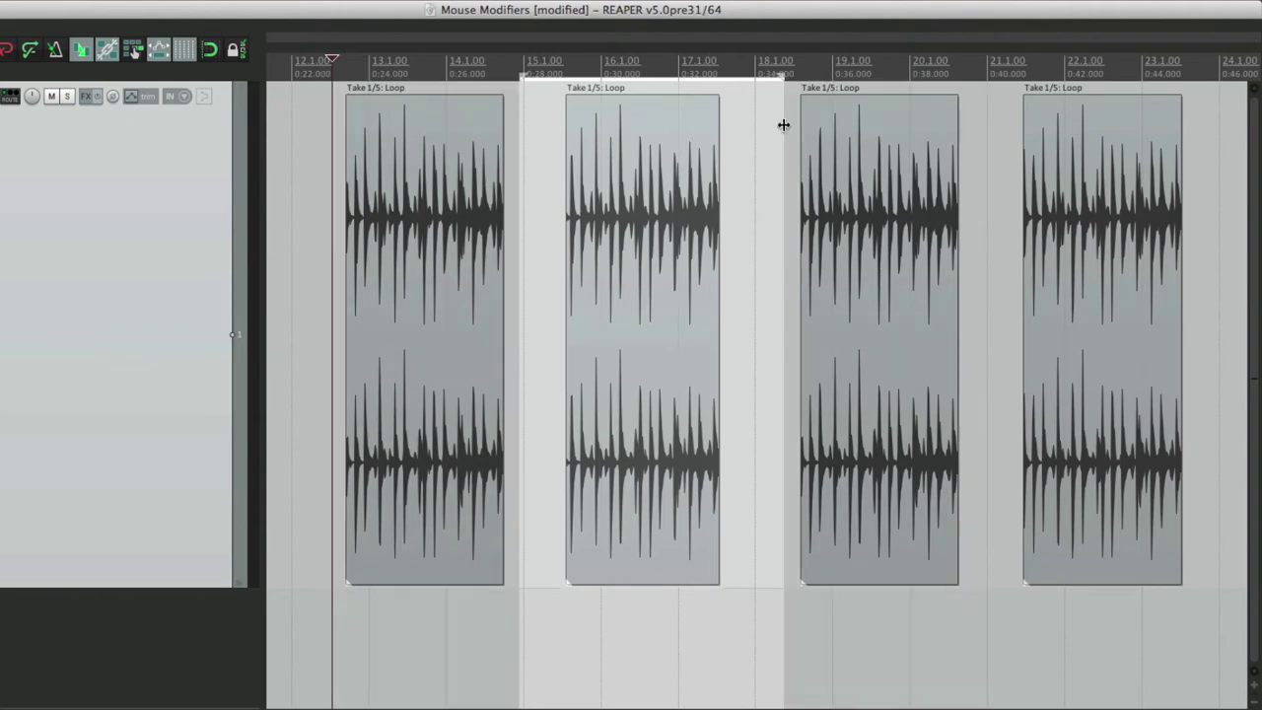
# Step: Set the Track left click default action to "Clear time selection"
pyautogui.press('super+comma')
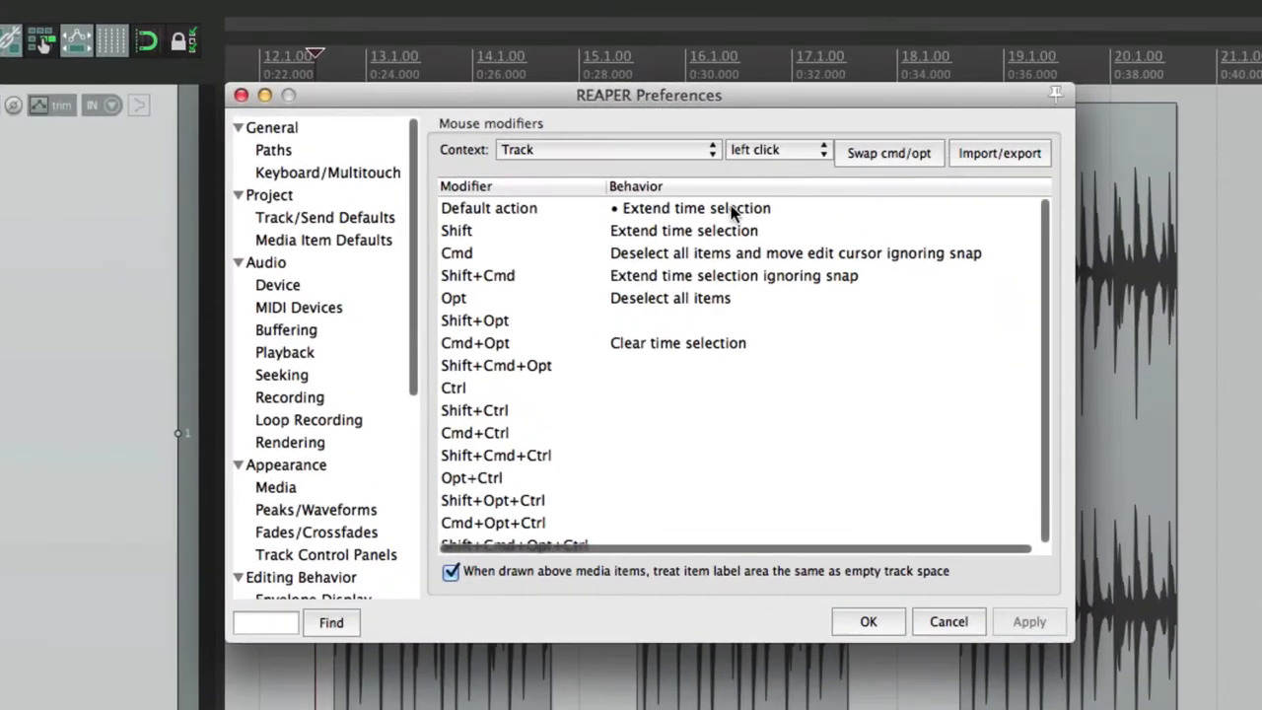
pyautogui.click(731, 208)
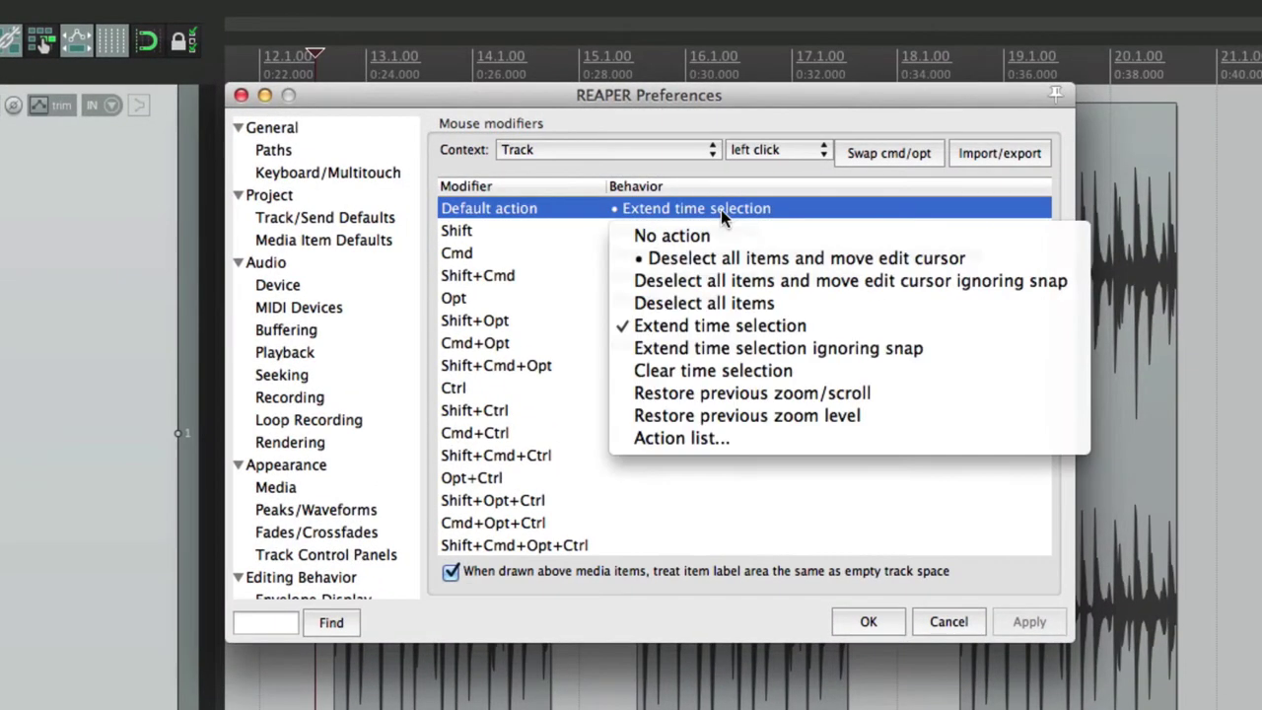
pyautogui.click(781, 369)
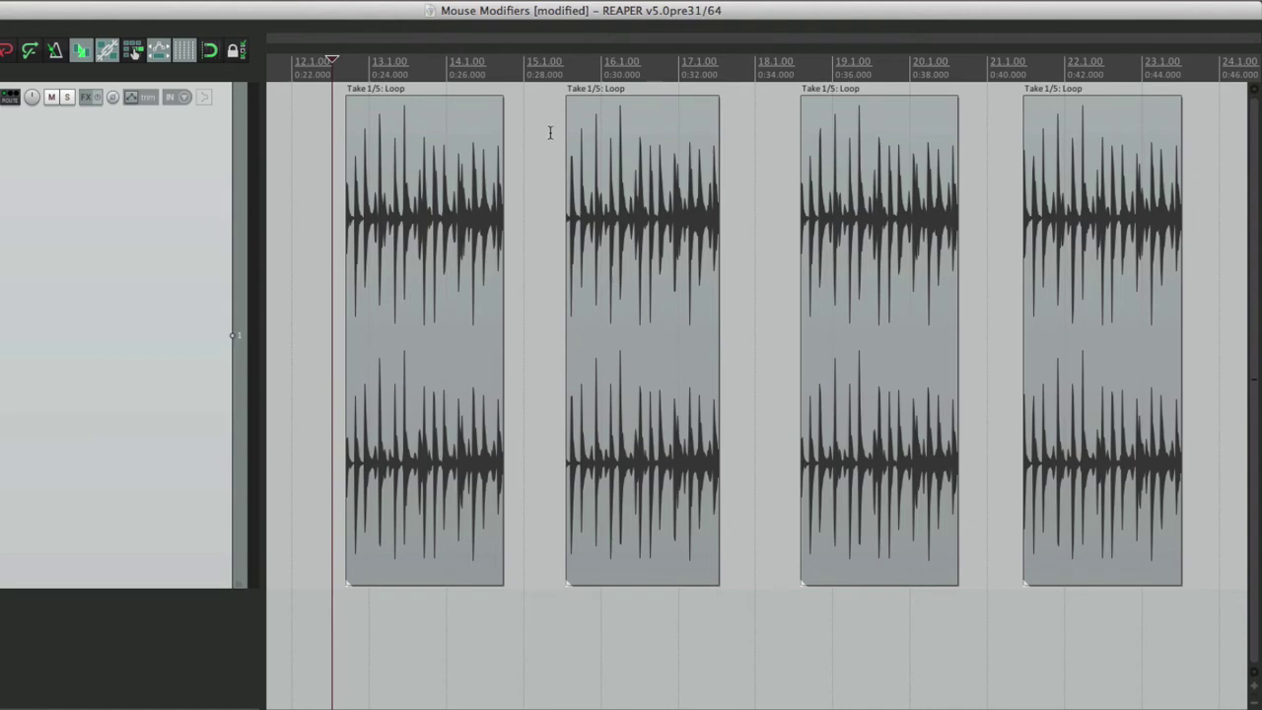
# Step: Test "Clear time selection" on time selections around the second loop, first without selected items and again with the third and fourth loops selected
pyautogui.moveTo(550, 132); pyautogui.dragTo(740, 247)
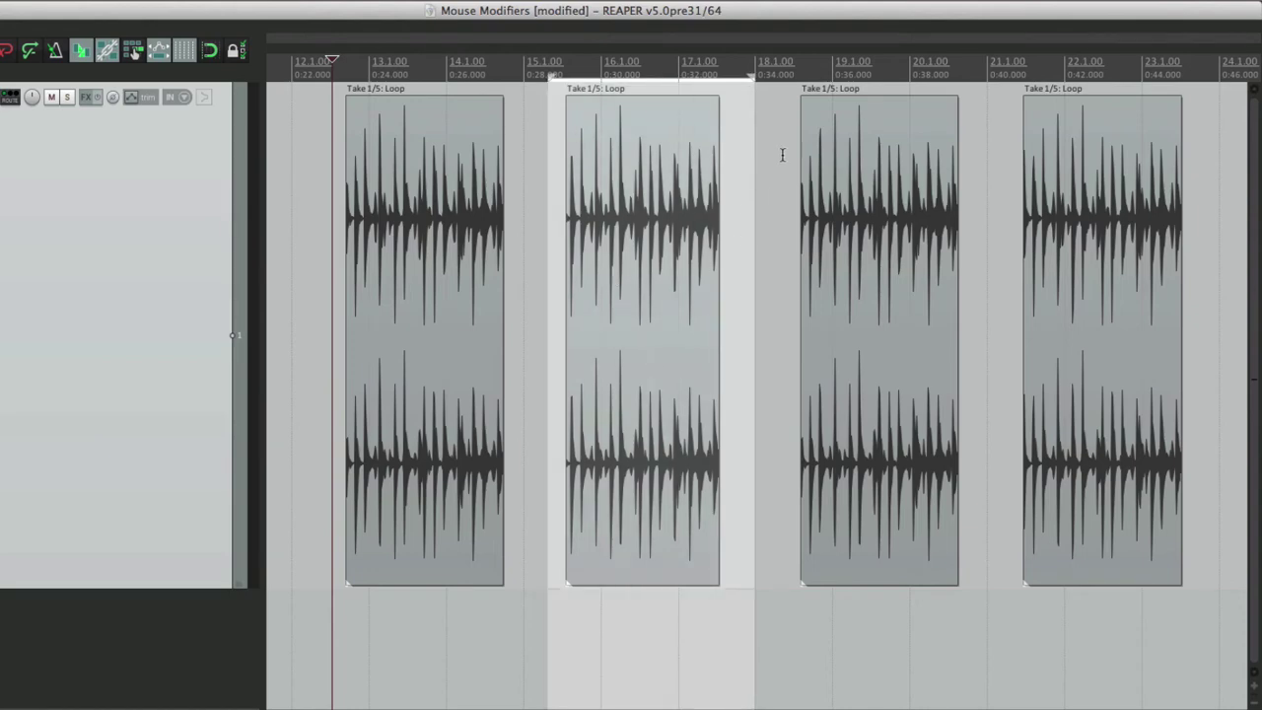
pyautogui.press('Escape')
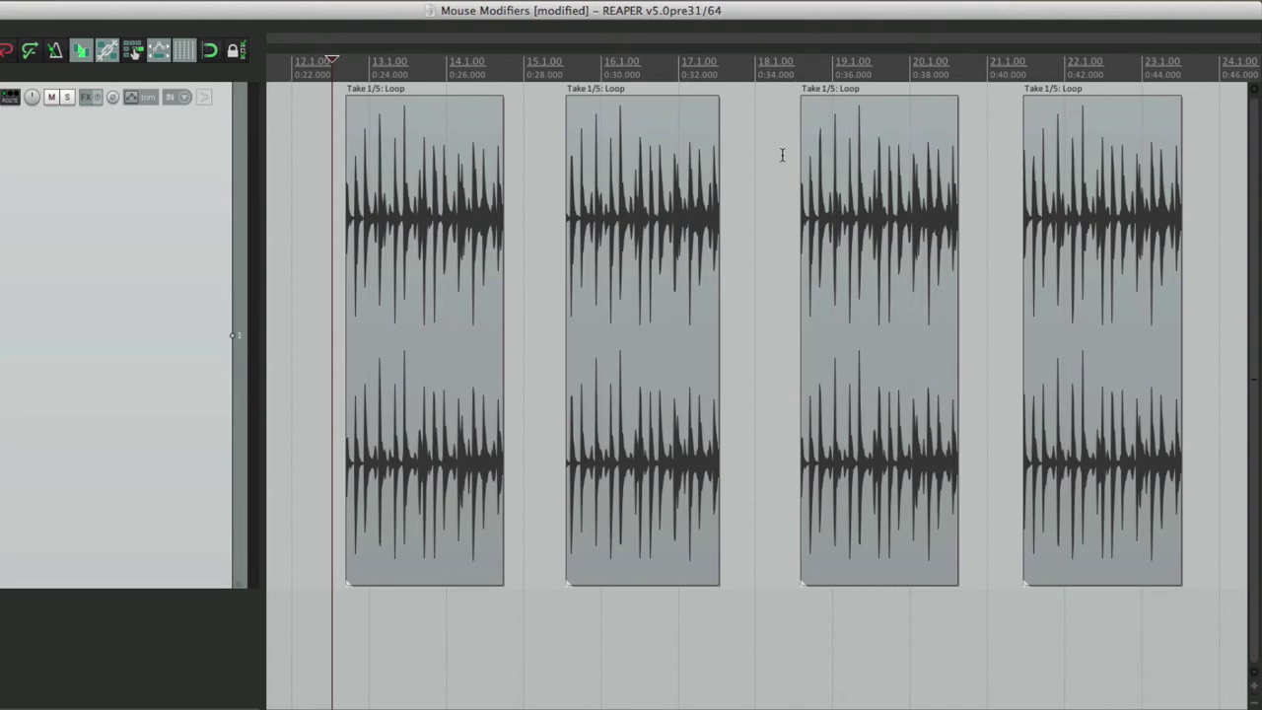
pyautogui.click(843, 148)
pyautogui.keyDown('ctrl'); pyautogui.click(1054, 138); pyautogui.keyUp('ctrl')
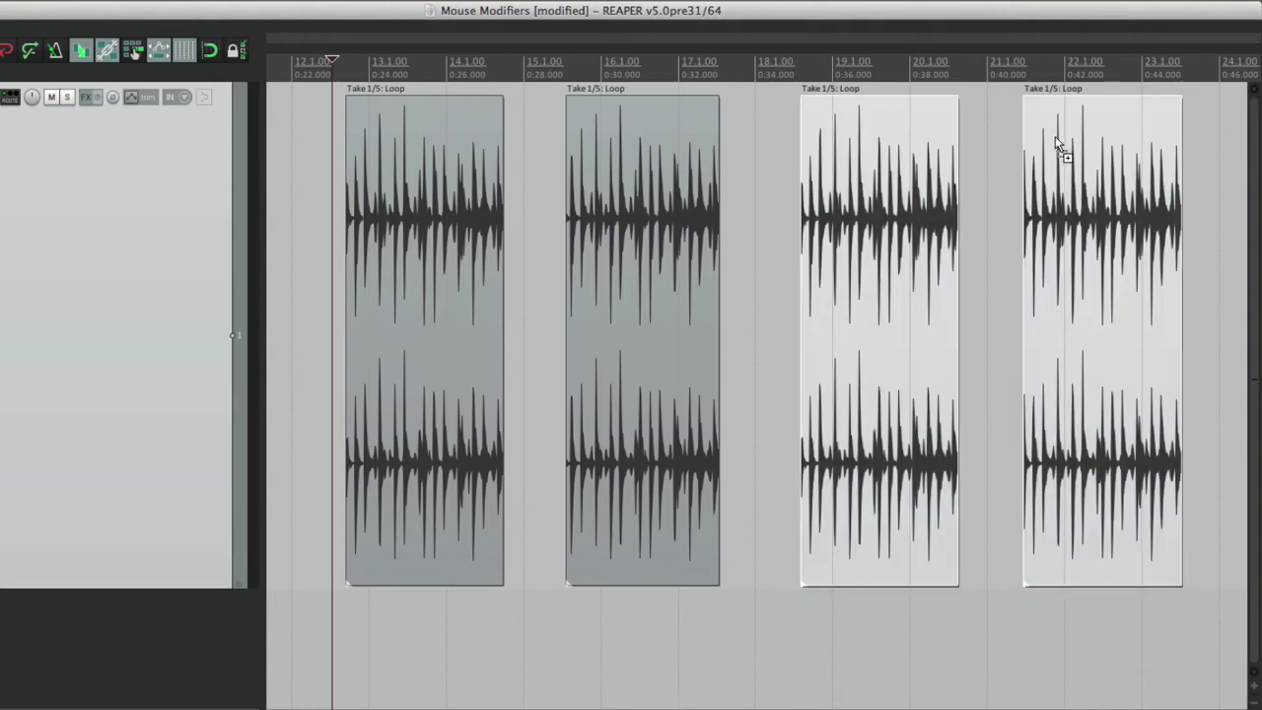
pyautogui.moveTo(535, 148); pyautogui.dragTo(755, 148)
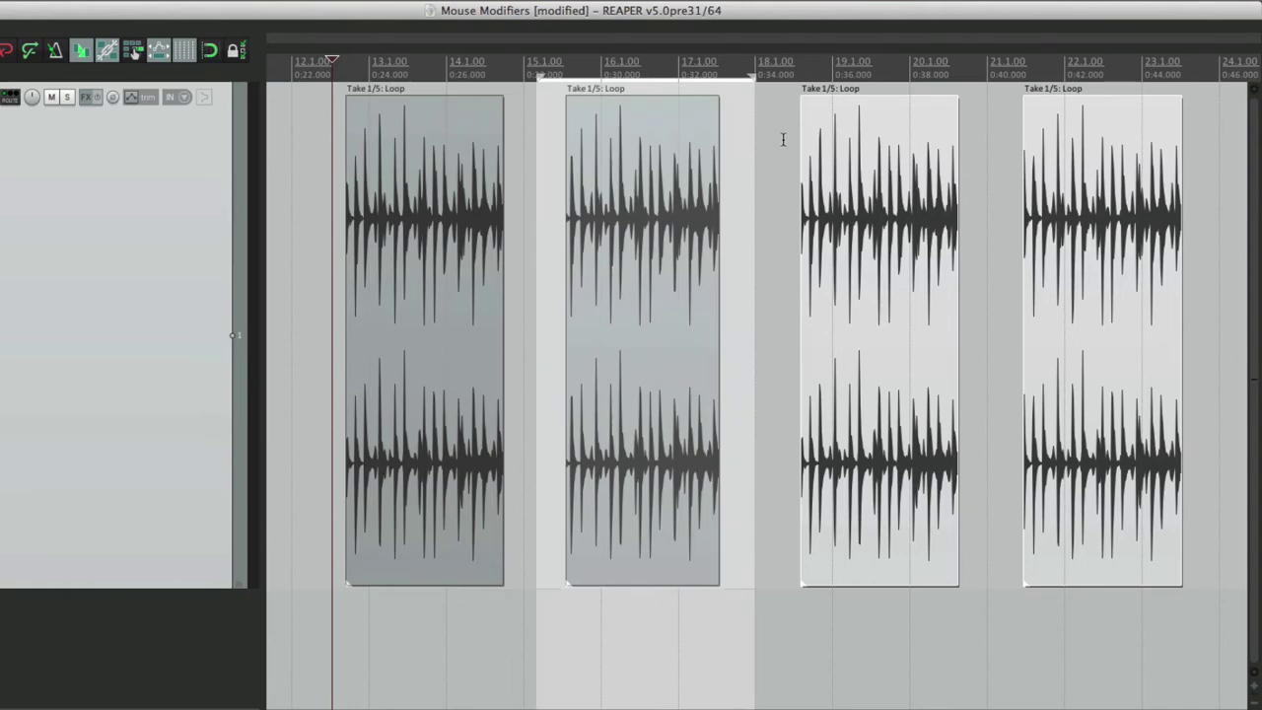
pyautogui.press('Escape')
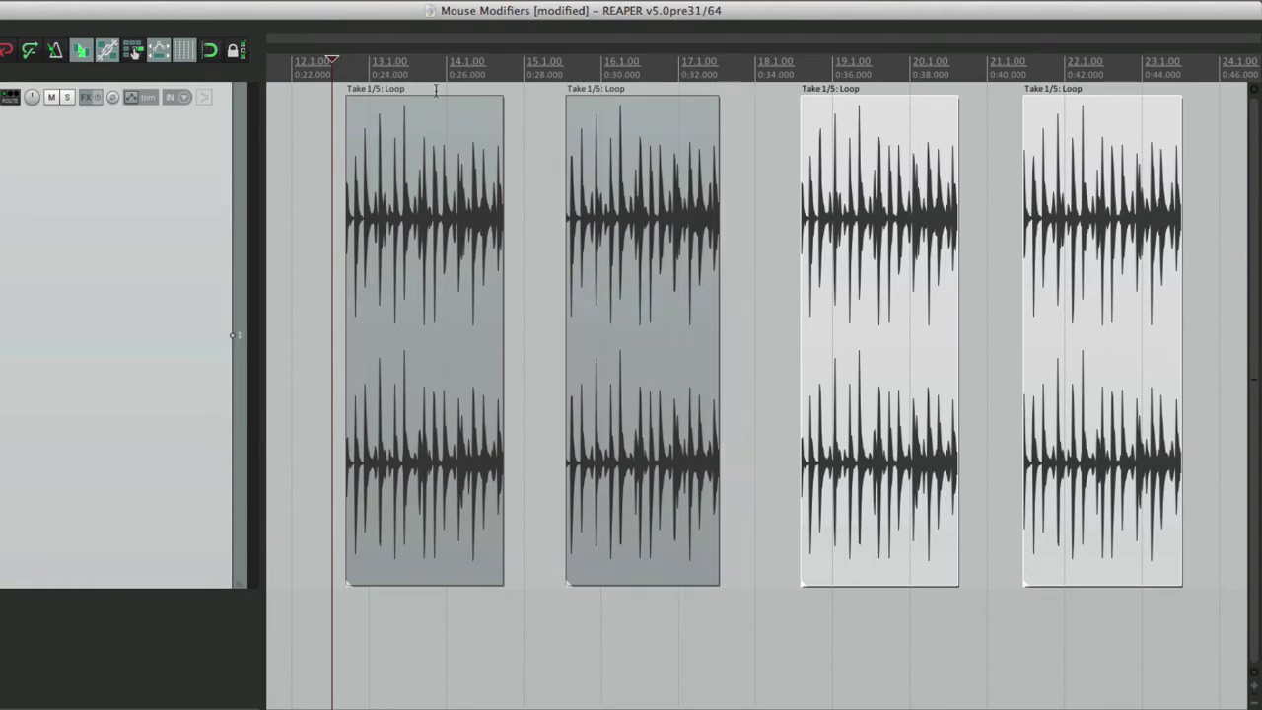
# Step: Set the Track left click default action to "Restore previous zoom/scroll"
pyautogui.press('super+comma')
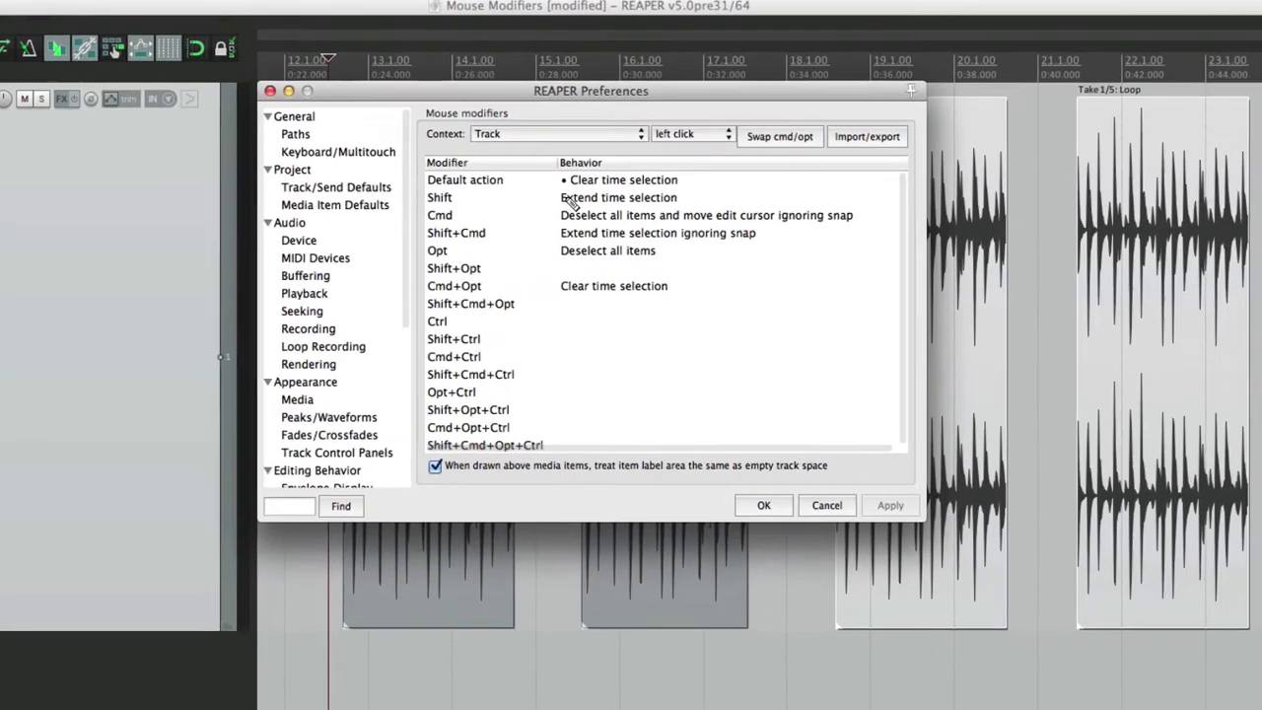
pyautogui.click(569, 172)
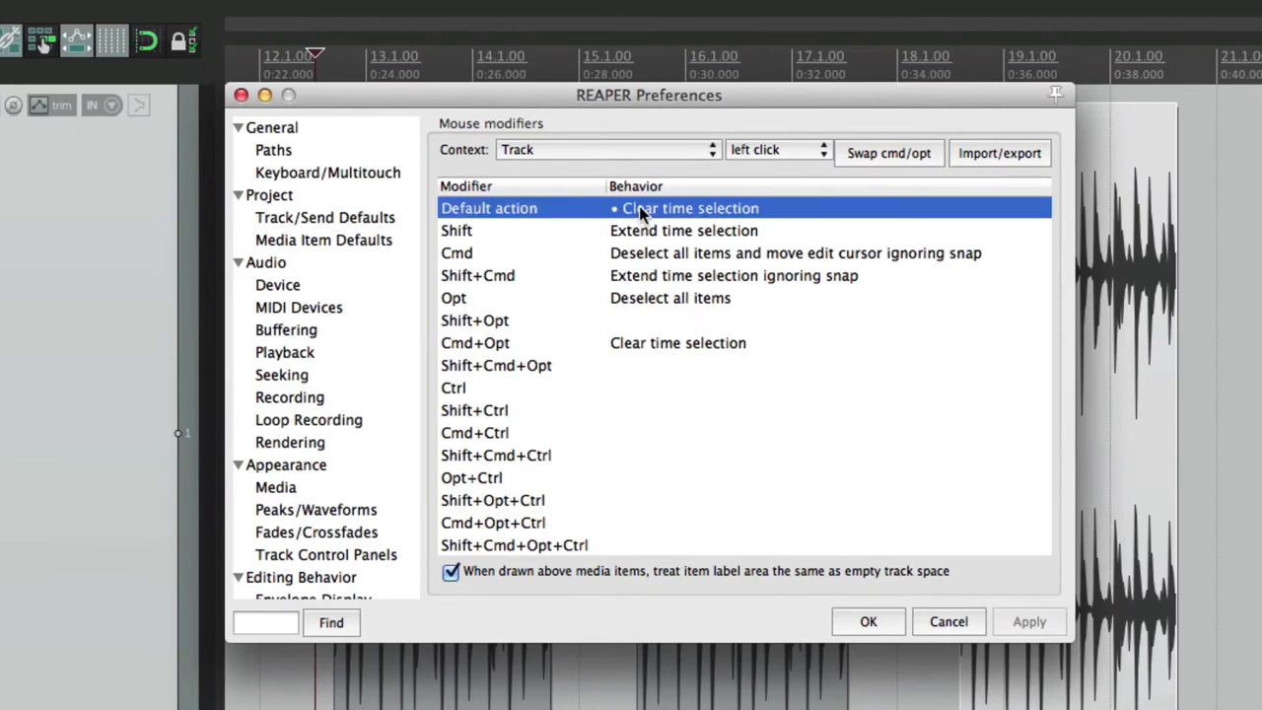
pyautogui.click(639, 210)
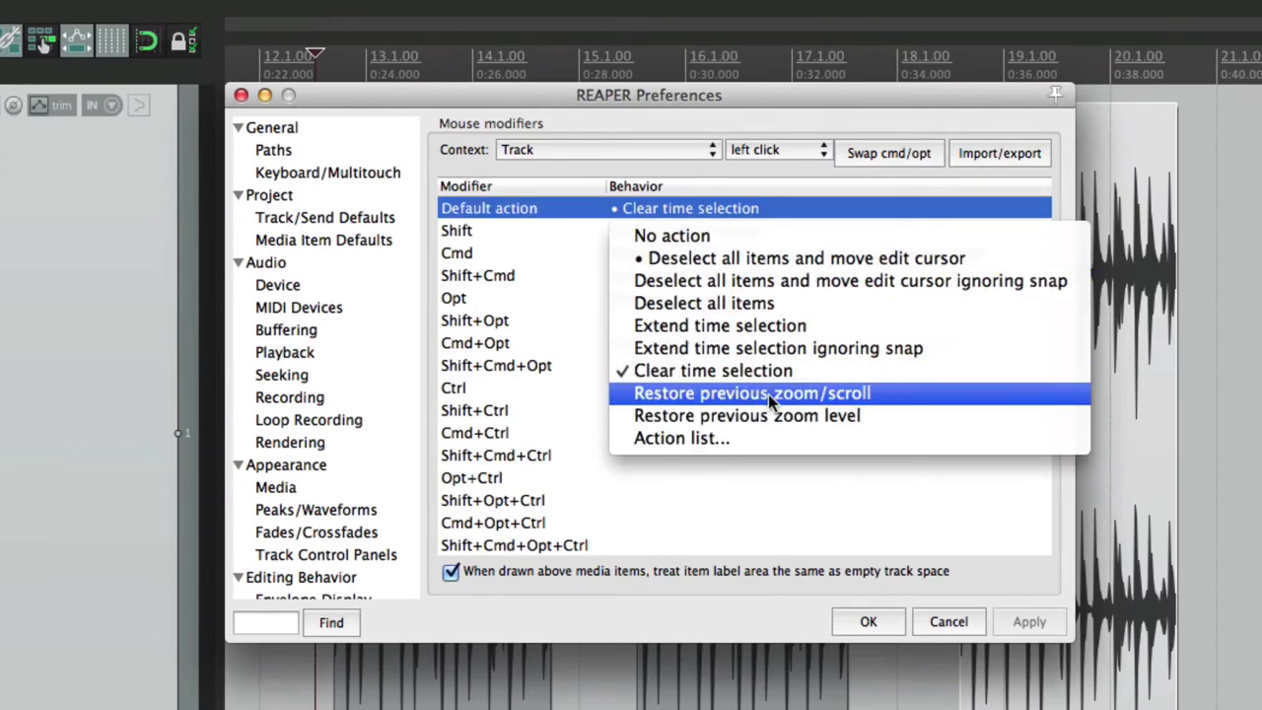
pyautogui.click(769, 394)
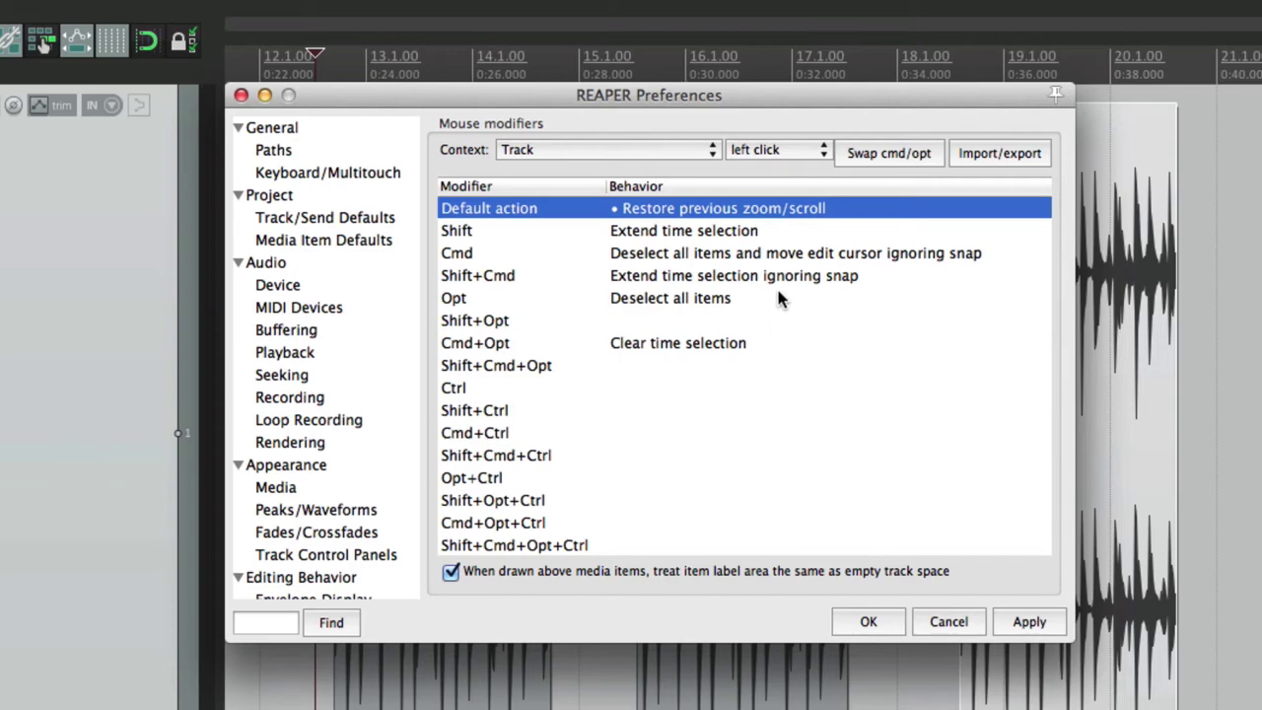
# Step: Return the default action to "Deselect all items and move edit cursor" and assign "Restore previous zoom/scroll" to the Ctrl modifier
pyautogui.click(746, 211)
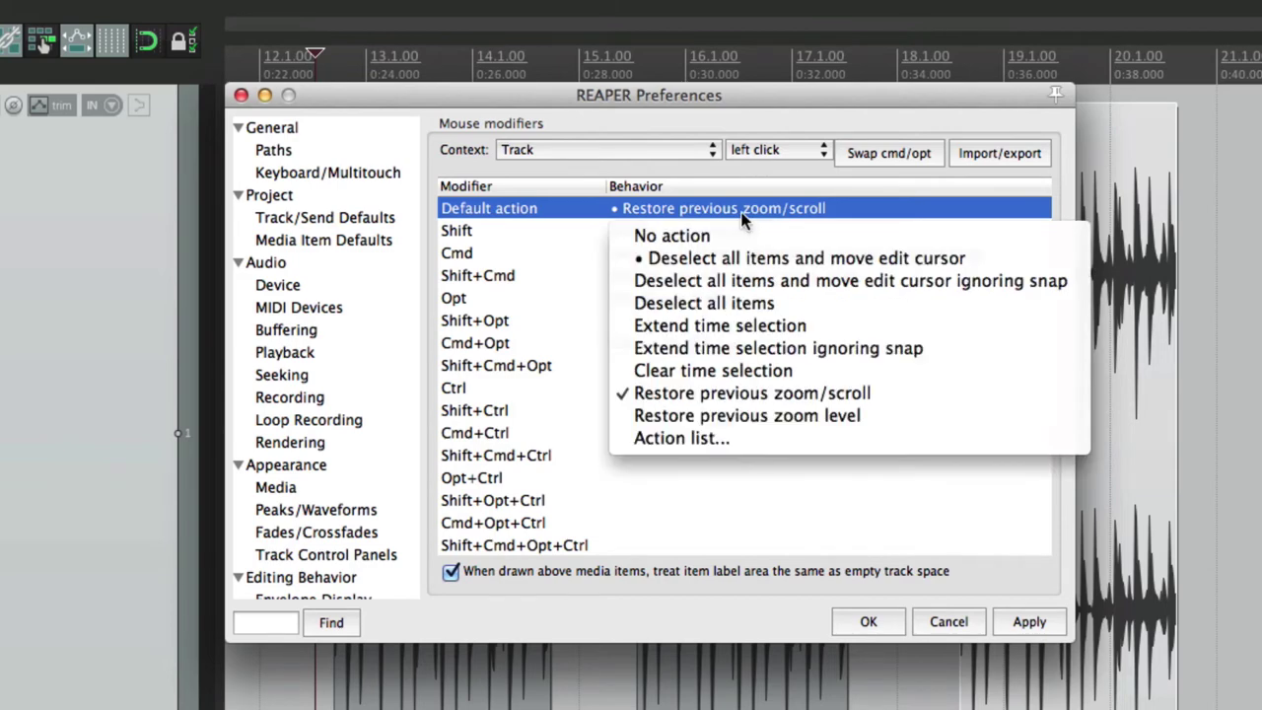
pyautogui.click(745, 258)
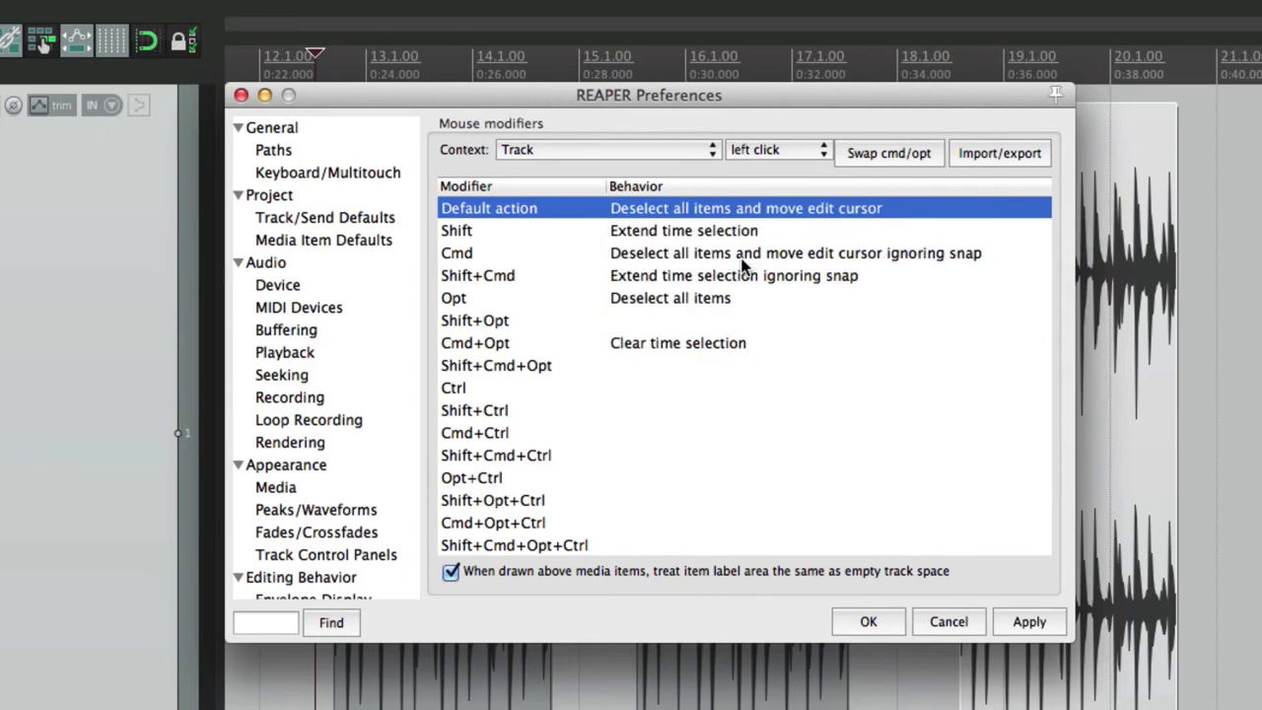
pyautogui.click(650, 391)
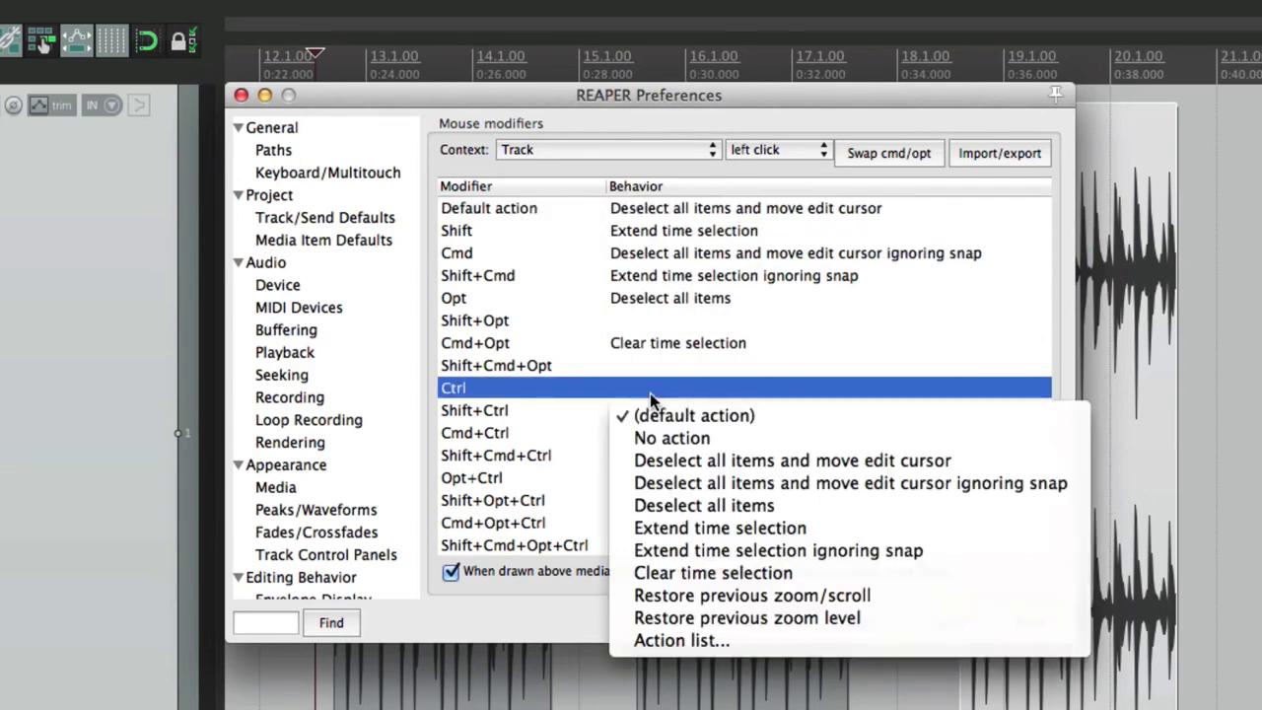
pyautogui.click(714, 599)
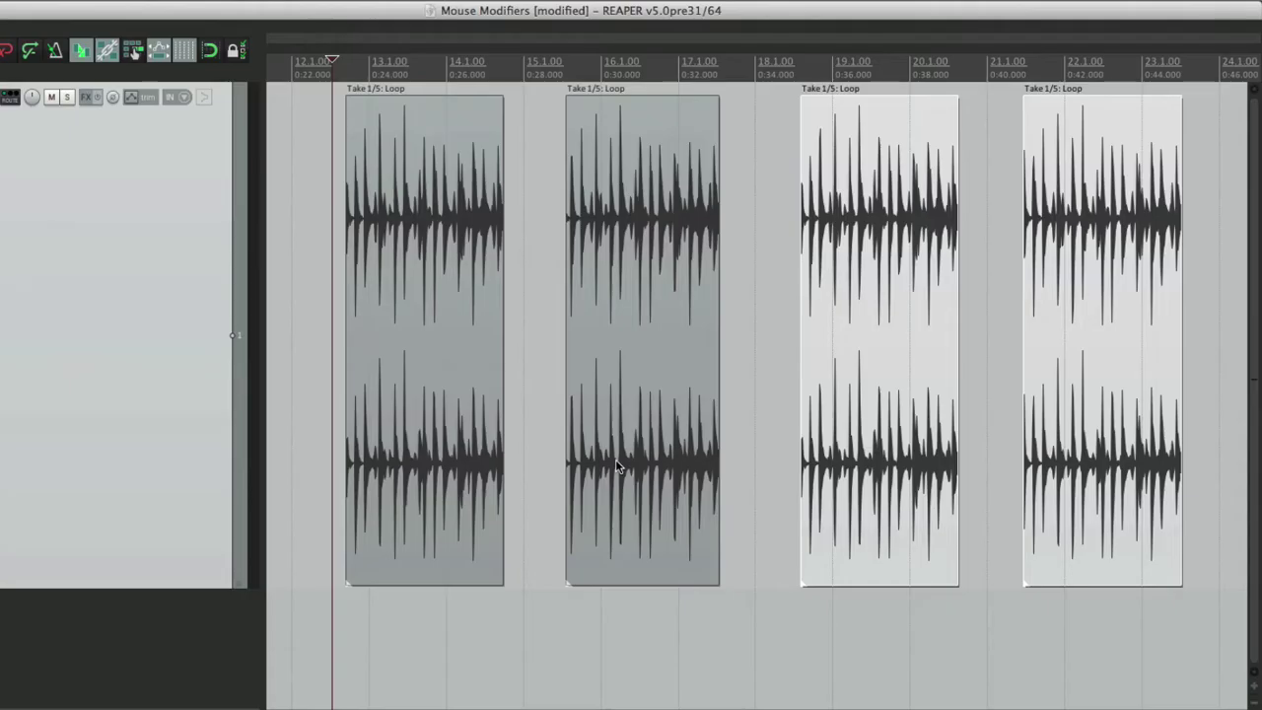
# Step: Place the edit cursor just before the second loop item, zoom in on the item's start and restore the previous zoom
pyautogui.click(553, 196)
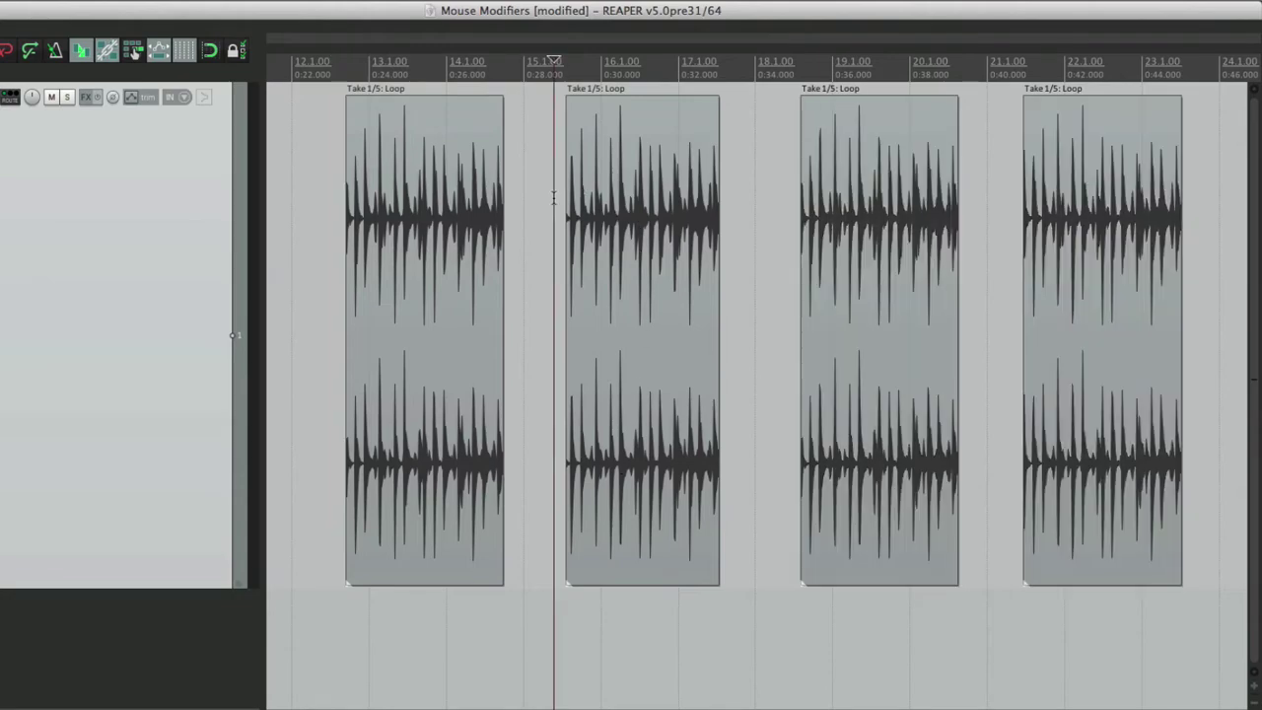
pyautogui.scroll(8, 553, 195)
pyautogui.scroll(5, 675, 278)
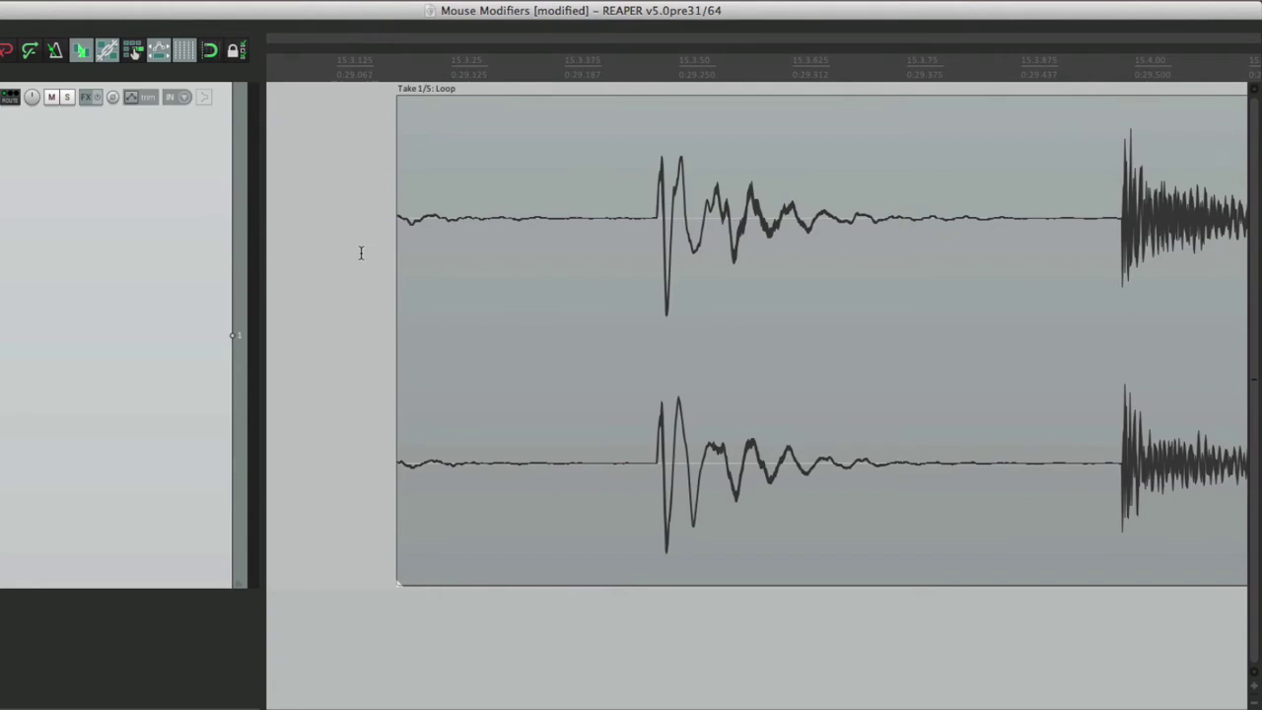
pyautogui.scroll(-5, 360, 245)
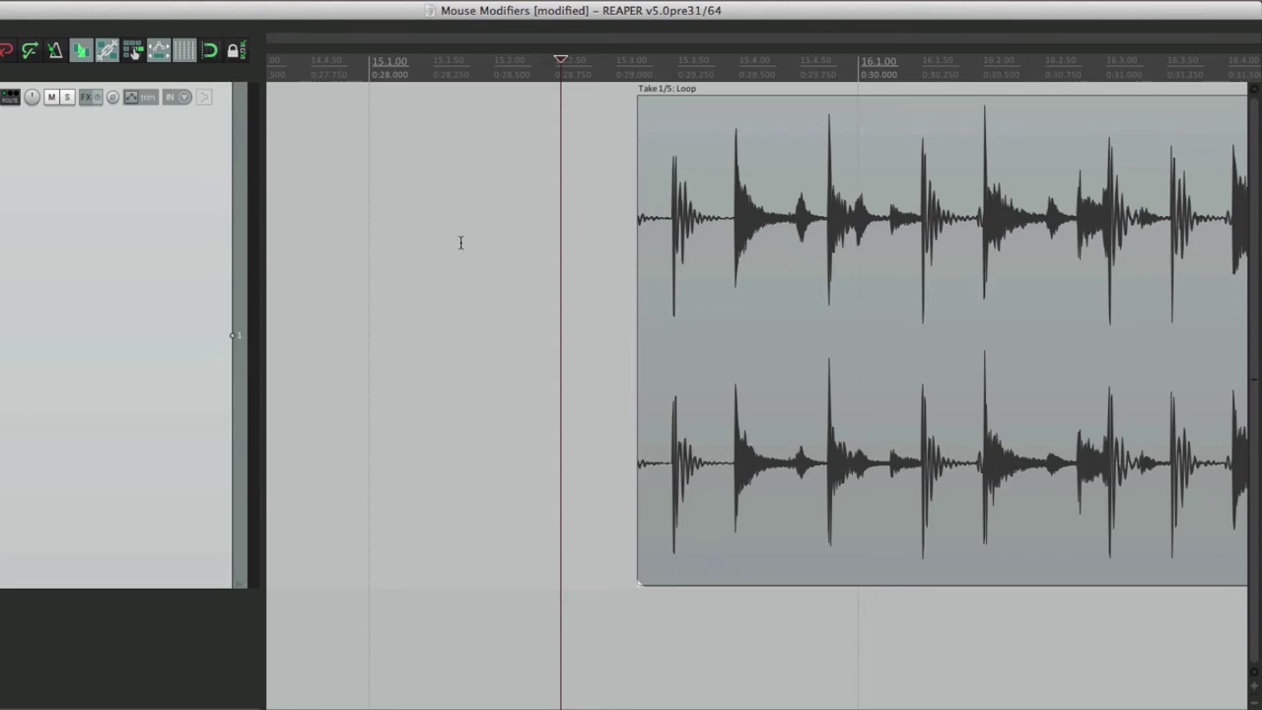
pyautogui.scroll(-5, 577, 276)
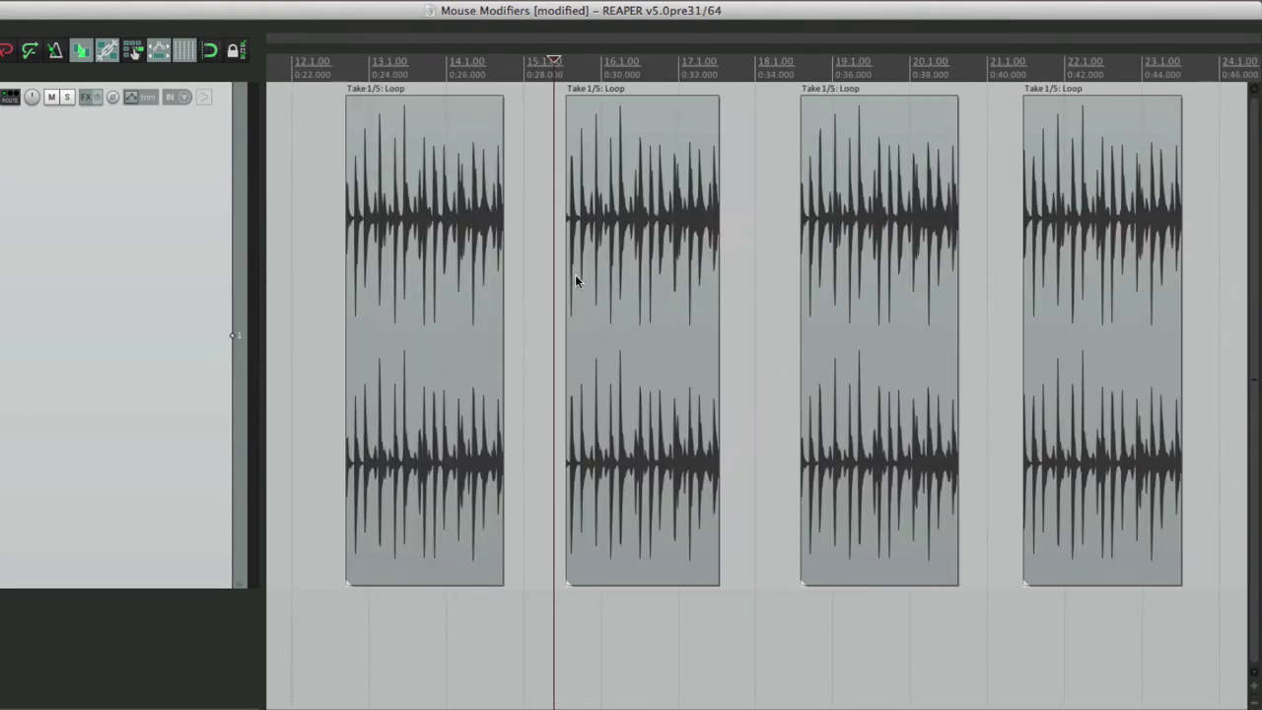
# Step: Zoom into the second loop's waveform around bar 16 and restore the previous view from the item label area
pyautogui.scroll(5, 580, 239)
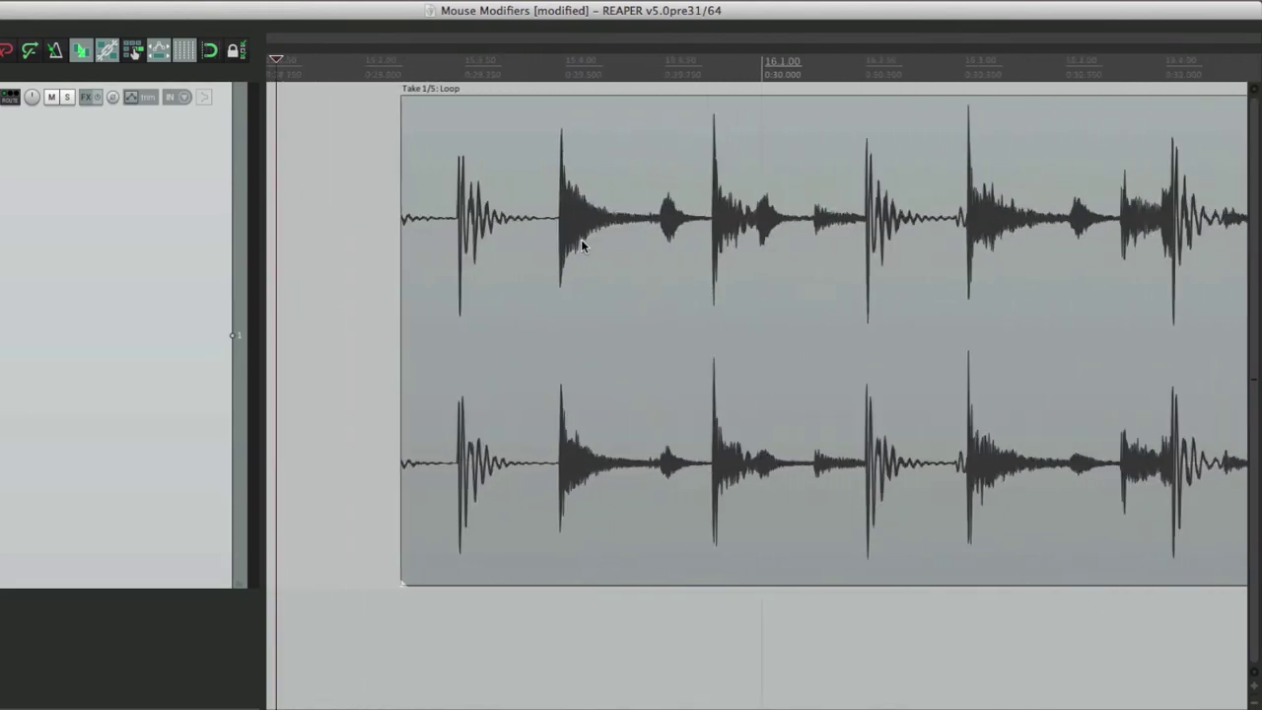
pyautogui.scroll(3, 580, 239)
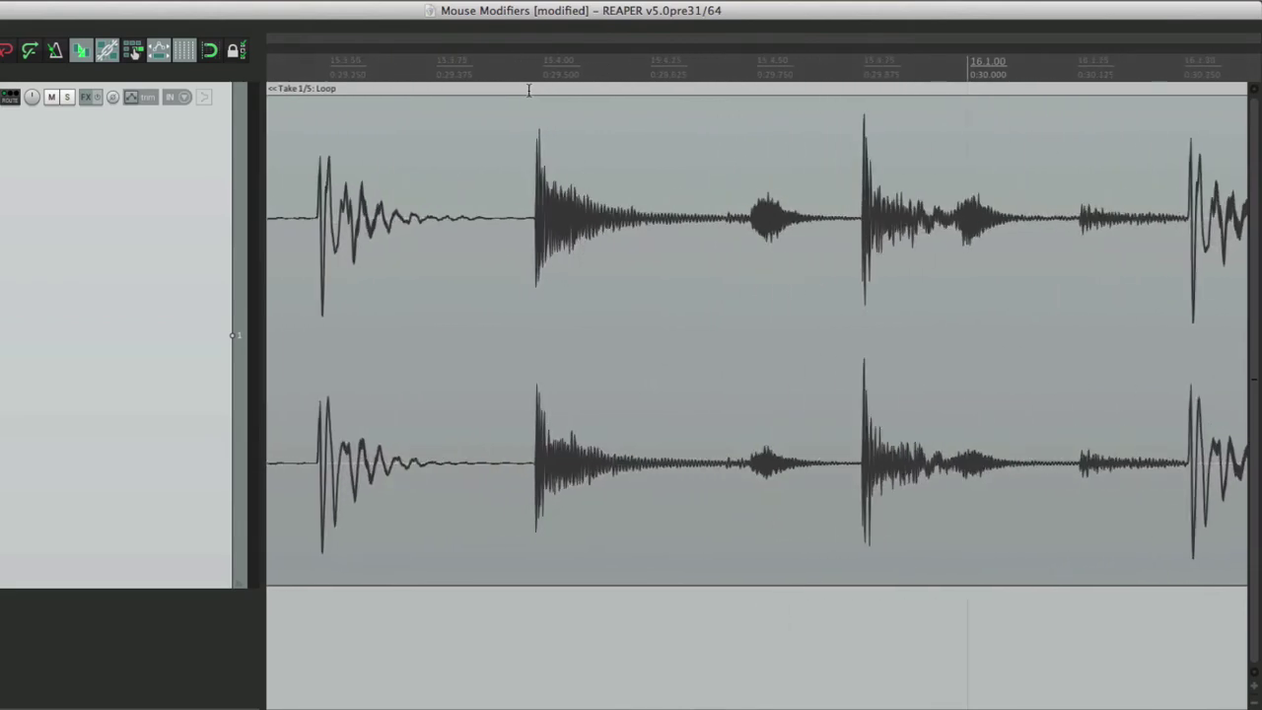
pyautogui.scroll(-8, 528, 90)
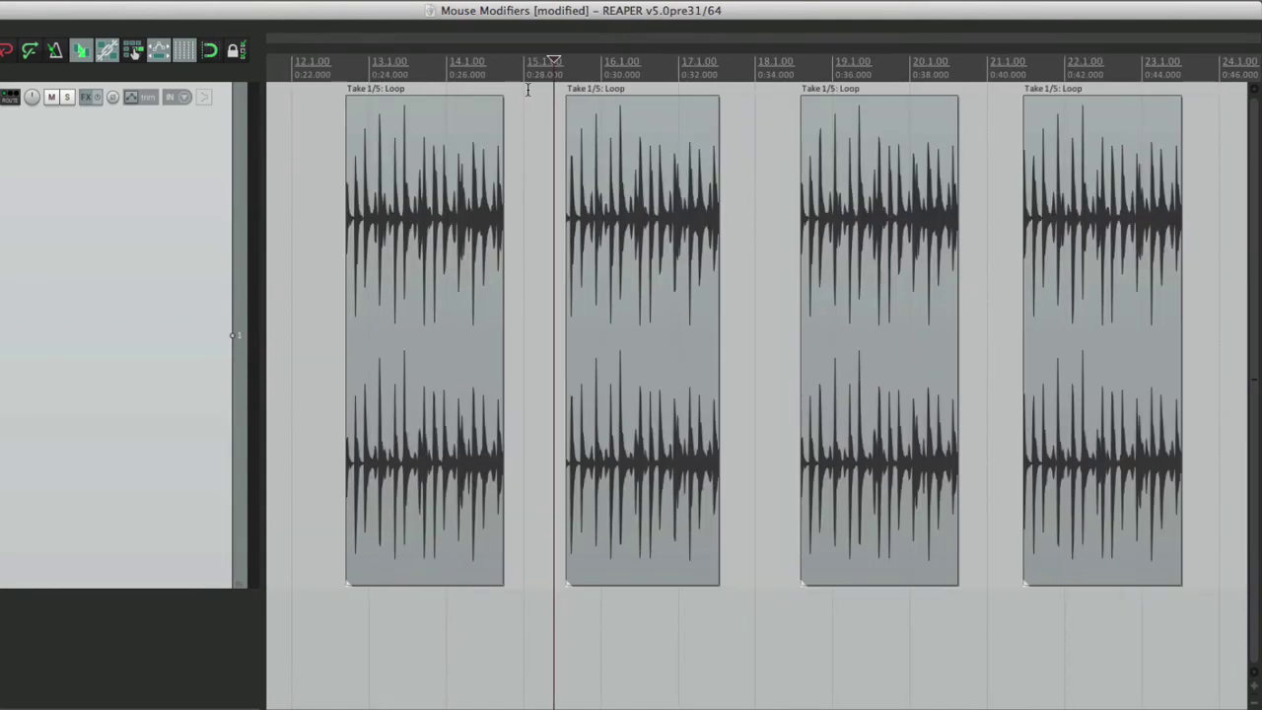
# Step: Find "snapping" in the action list and assign "Options: Toggle snapping" to the Ctrl modifier for Track left click
pyautogui.press('super+comma')
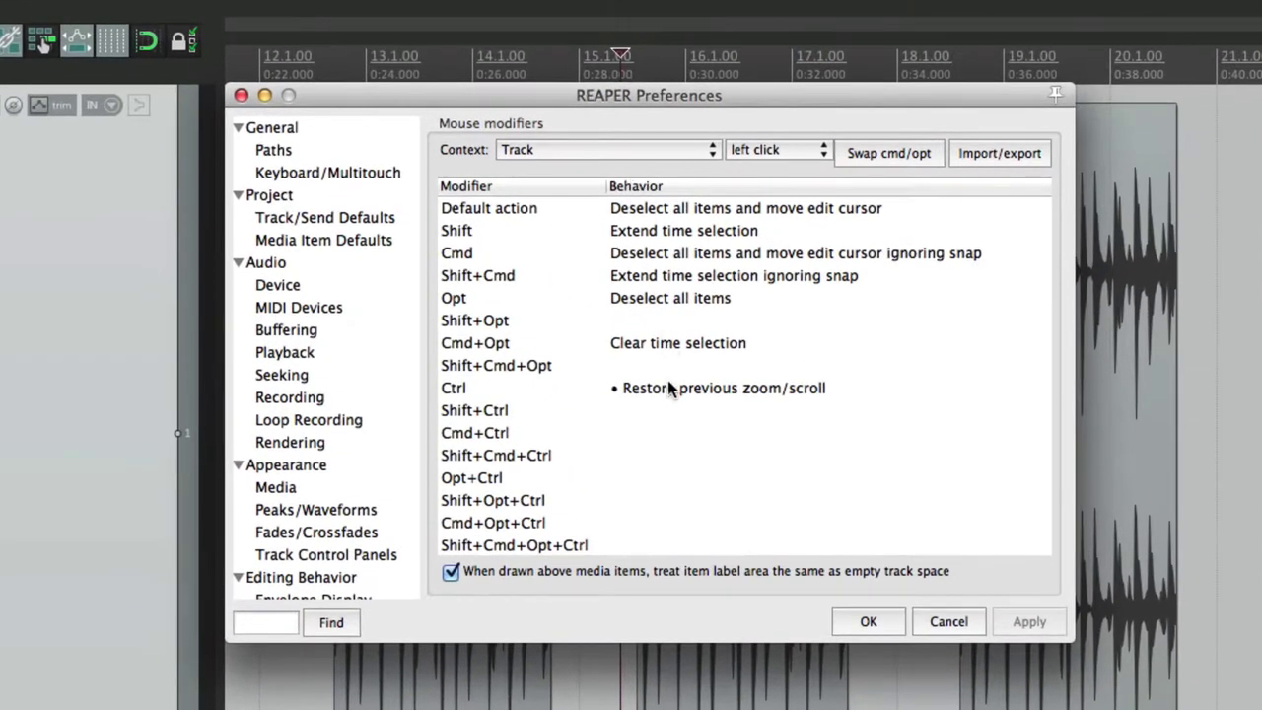
pyautogui.click(588, 303)
pyautogui.click(667, 389)
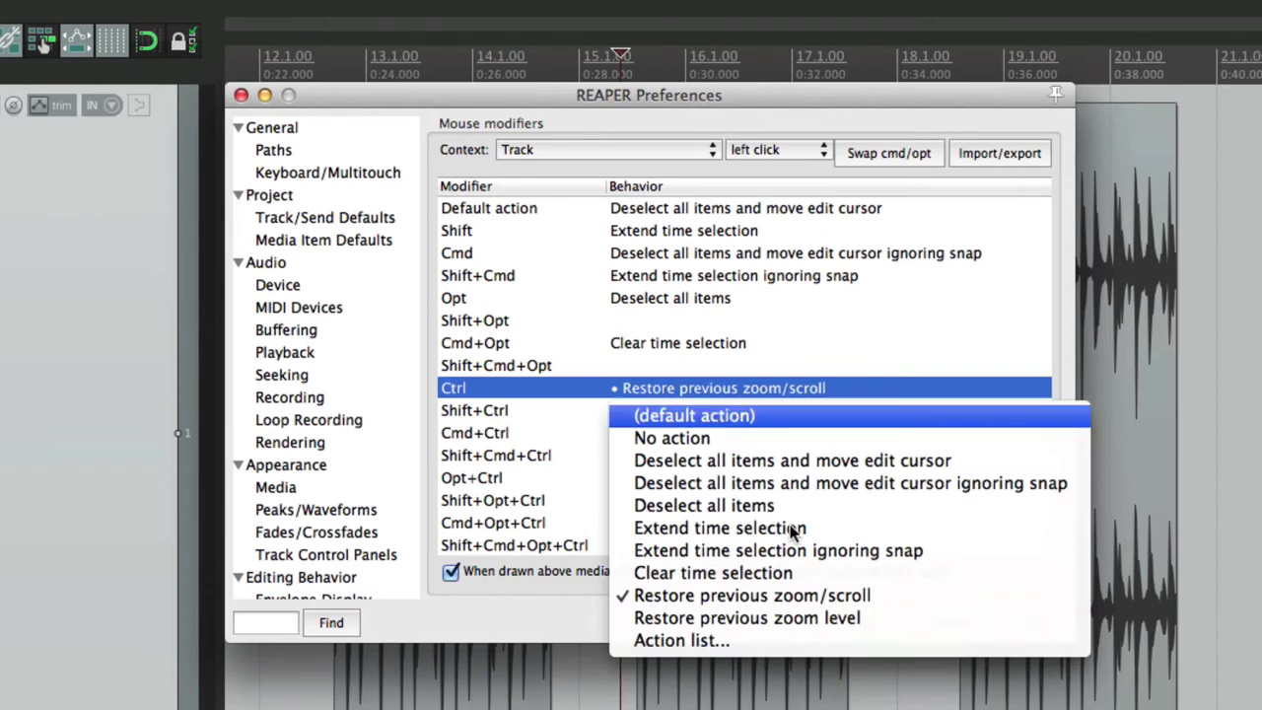
pyautogui.click(775, 643)
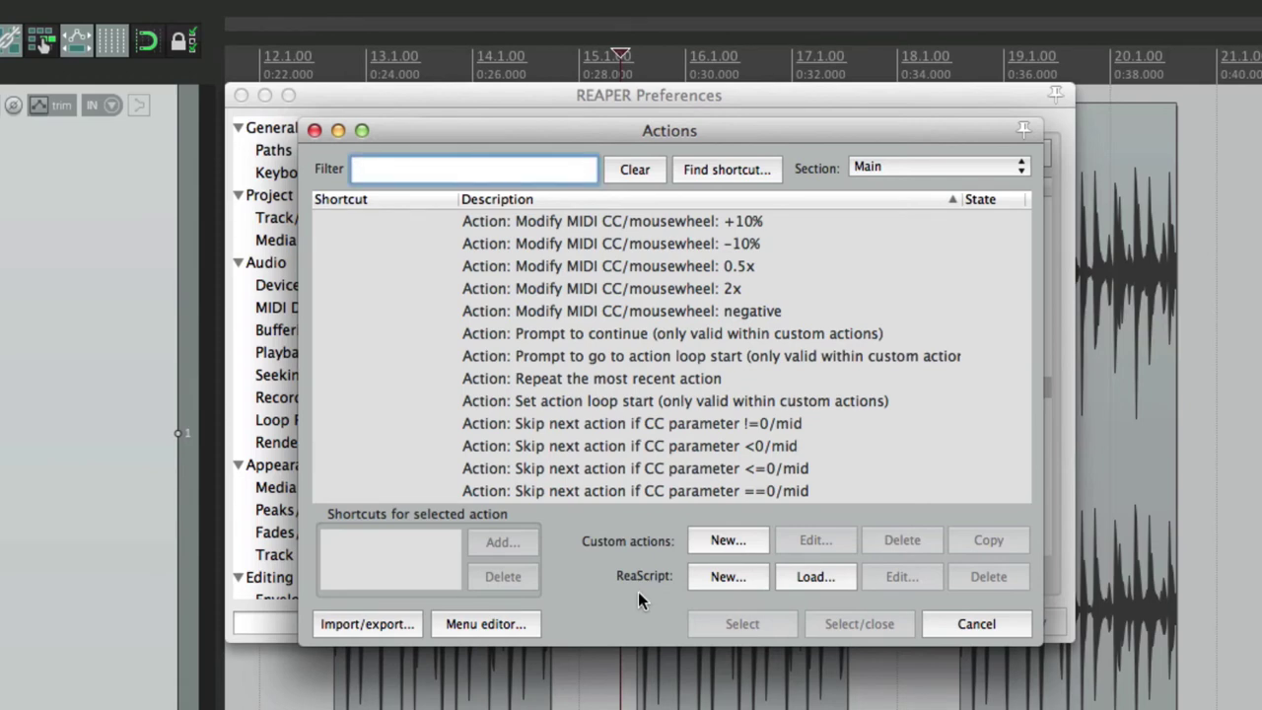
pyautogui.write('snapping')
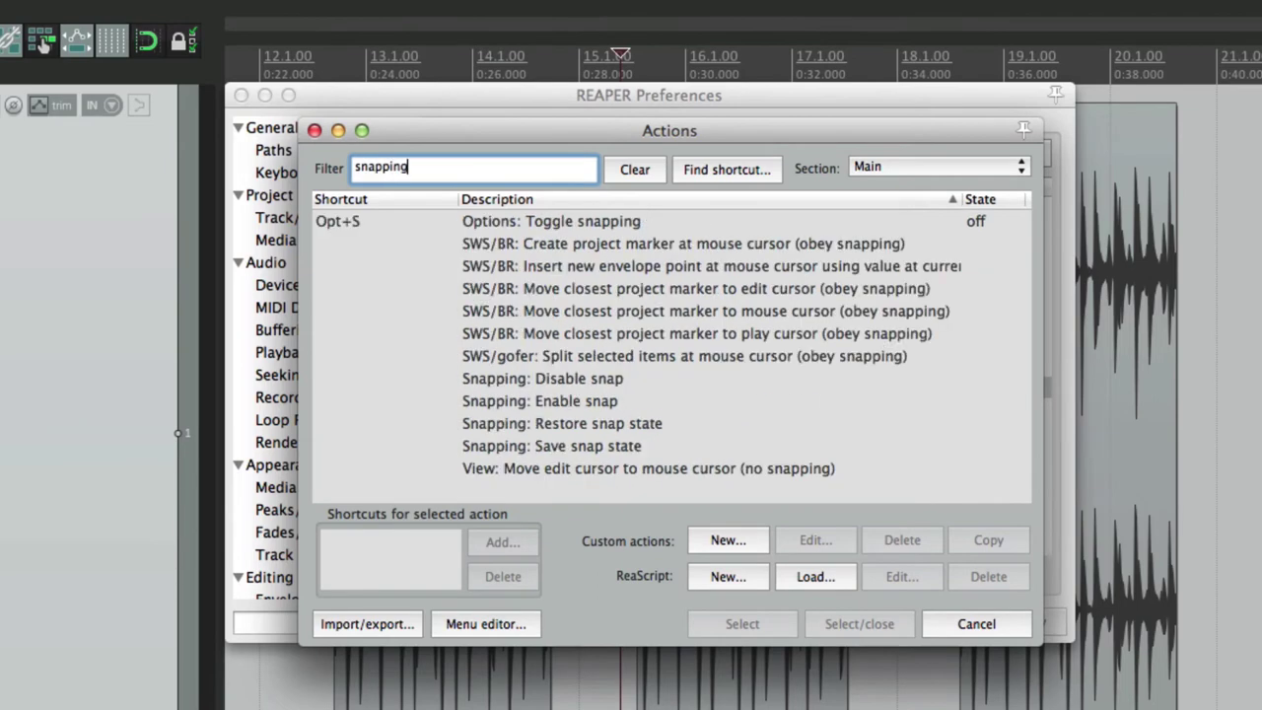
pyautogui.click(561, 221)
pyautogui.doubleClick(560, 221)
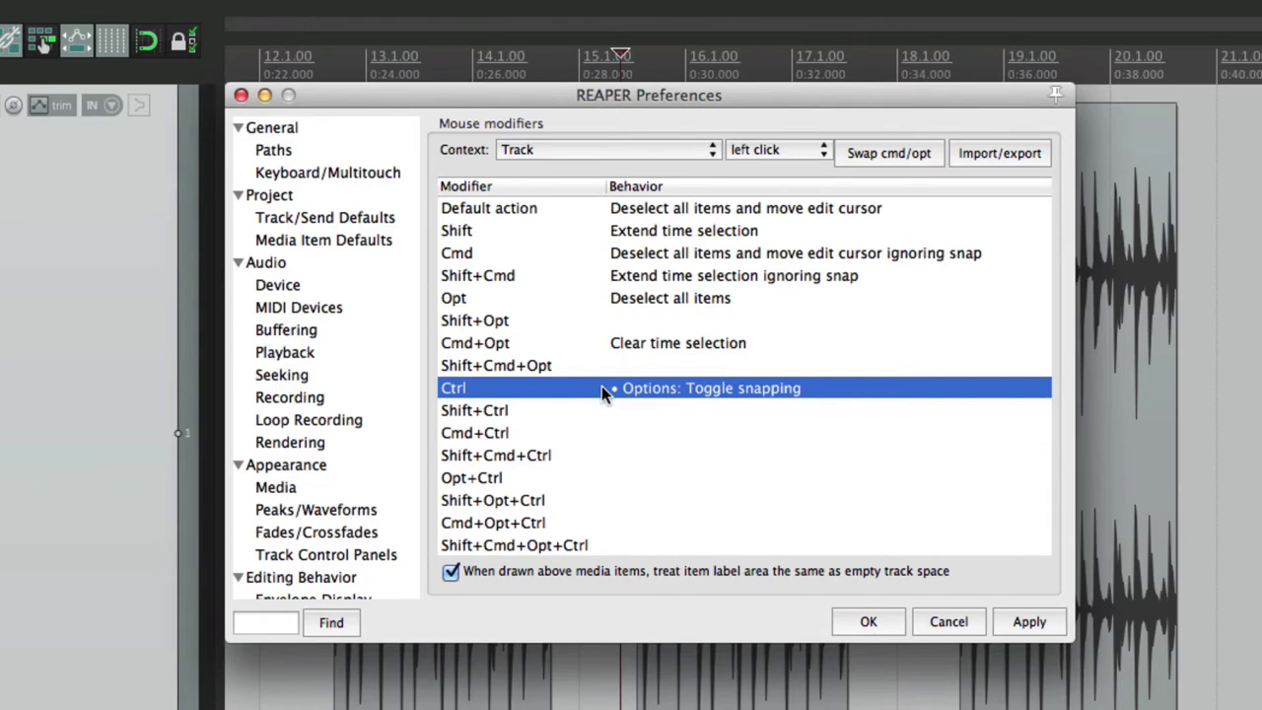
pyautogui.press('Return')
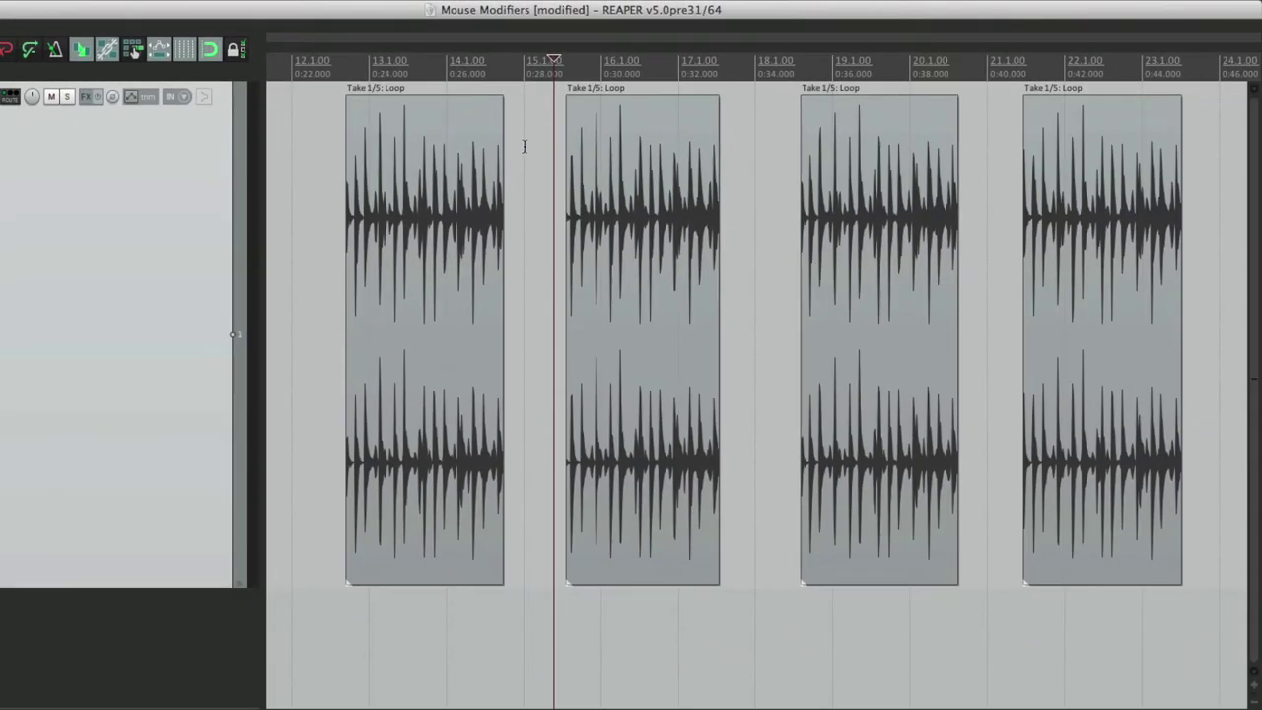
# Step: With snapping enabled, make a time selection around the third loop item from bar 18 to bar 21
pyautogui.moveTo(670, 173); pyautogui.dragTo(819, 192)
pyautogui.moveTo(637, 158)
pyautogui.mouseDown()
pyautogui.moveTo(728, 172)
pyautogui.moveTo(962, 170)
pyautogui.mouseUp()
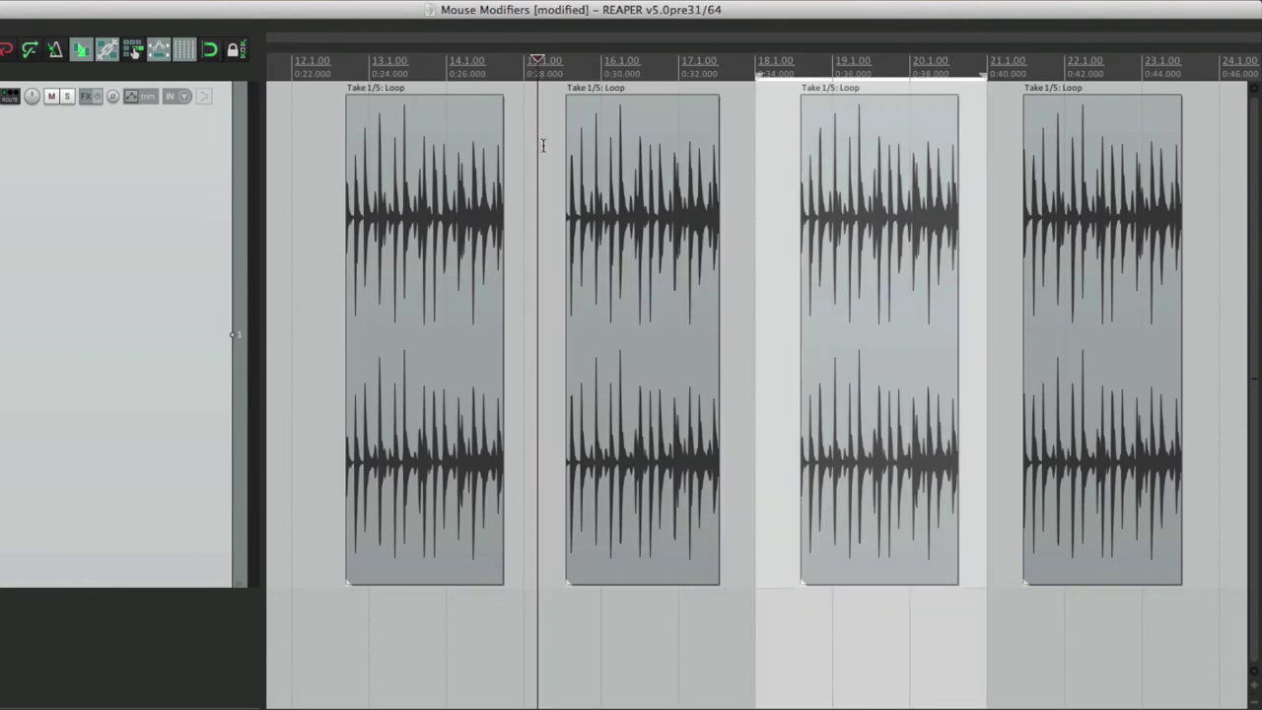
# Step: Turn snapping off, make a free time selection around the third loop item between bars 18 and 21, and clear it
pyautogui.moveTo(549, 138); pyautogui.dragTo(975, 164)
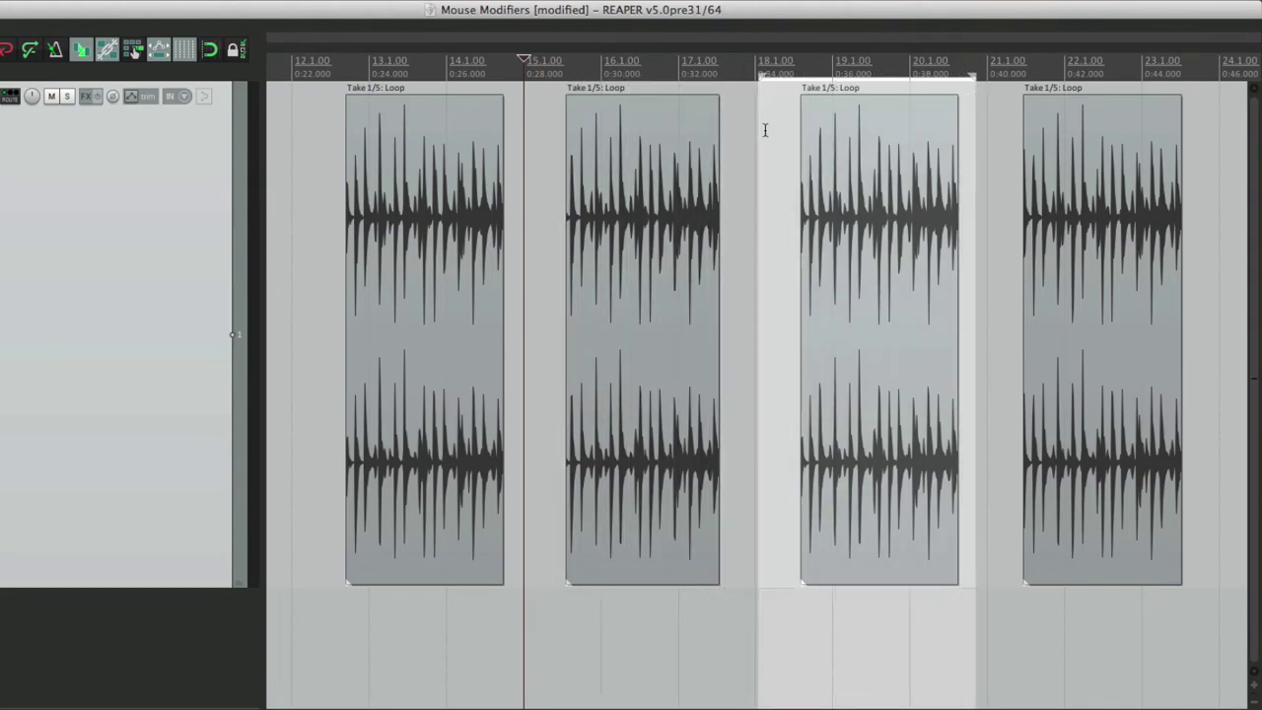
pyautogui.moveTo(741, 135); pyautogui.dragTo(538, 138)
pyautogui.click(535, 141)
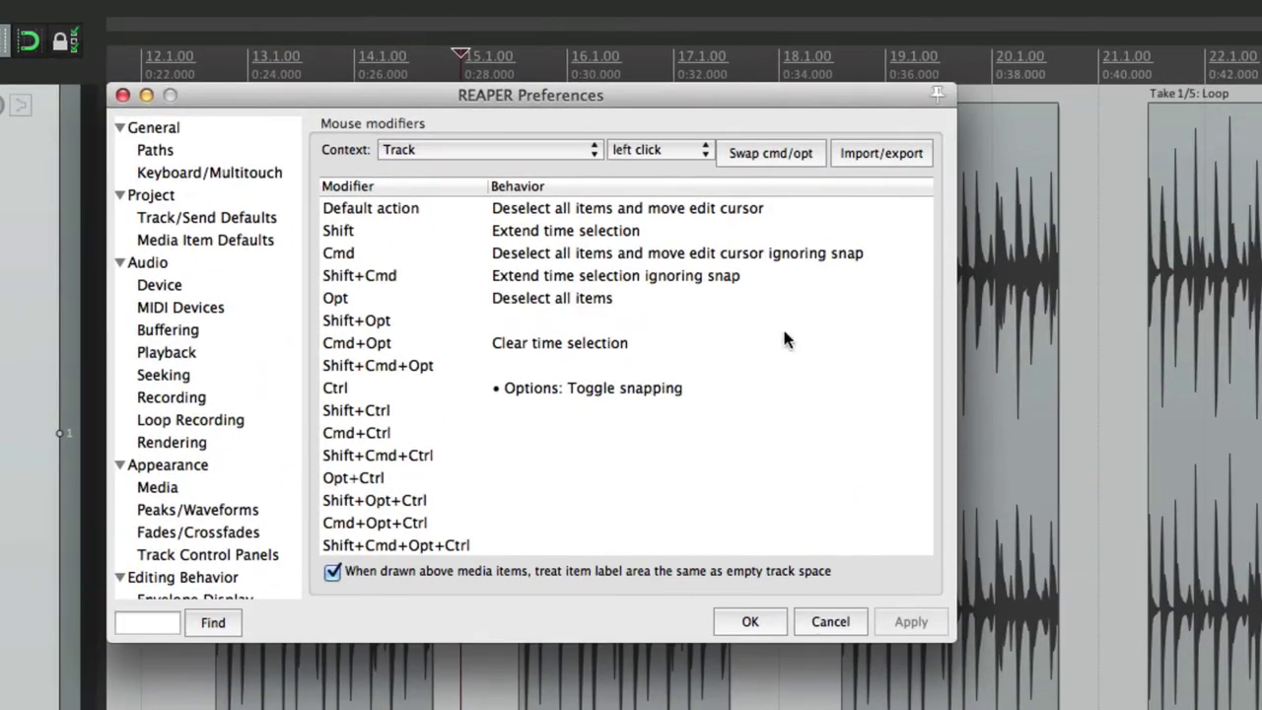
# Step: Reset the mouse modifiers to factory default in all contexts and show the Track context's left drag modifiers
pyautogui.click(868, 155)
pyautogui.click(874, 310)
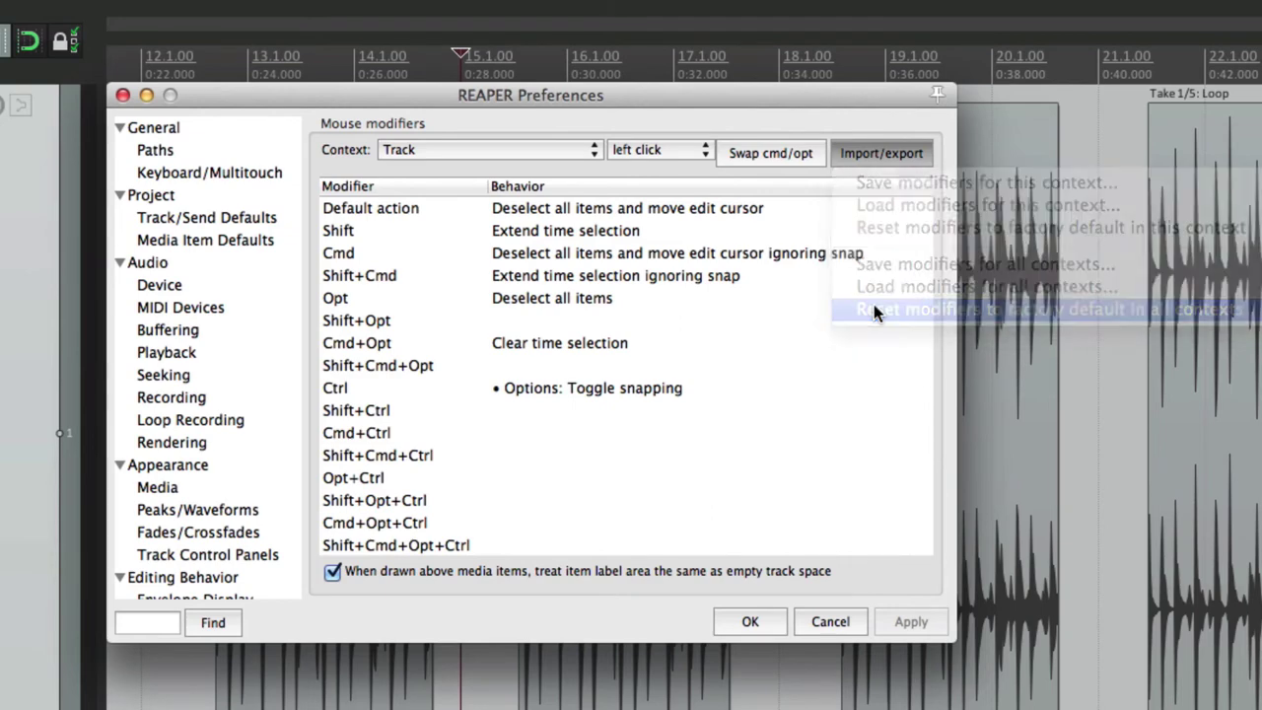
pyautogui.click(651, 154)
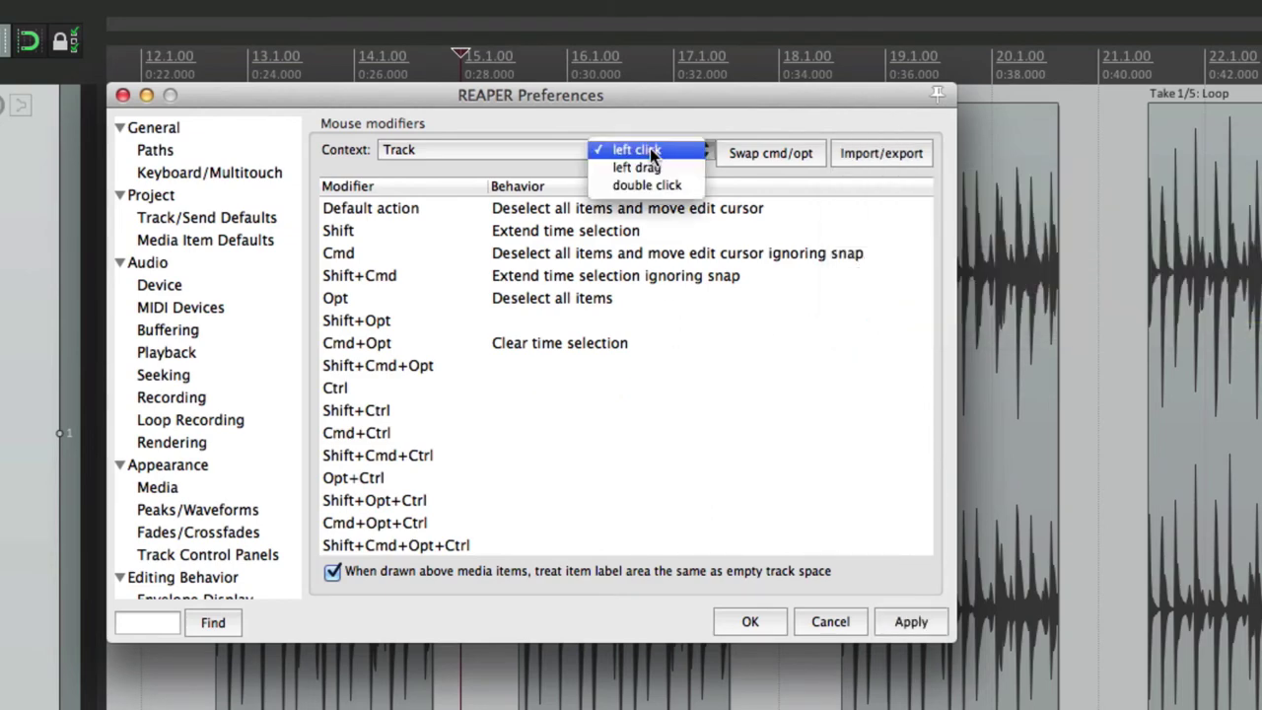
pyautogui.click(692, 169)
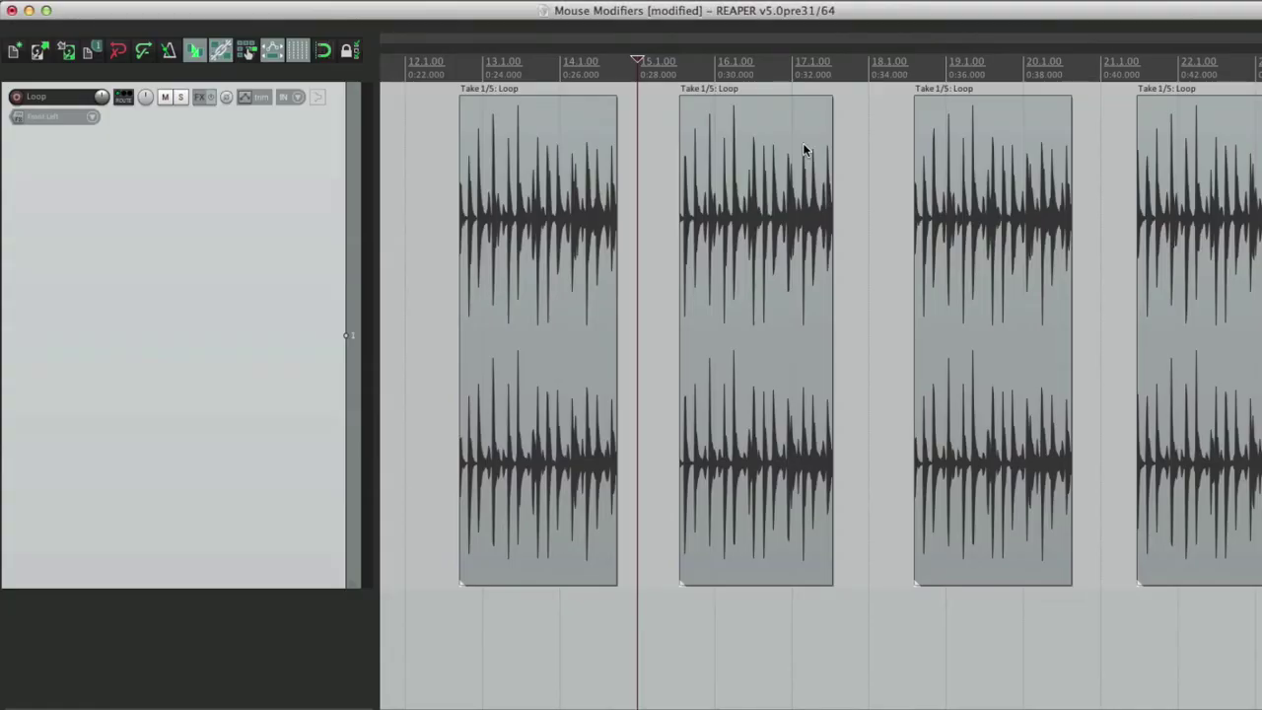
# Step: Test the default Select time behavior with time selections around the second and third loop items, clearing each one
pyautogui.moveTo(649, 150); pyautogui.dragTo(864, 181)
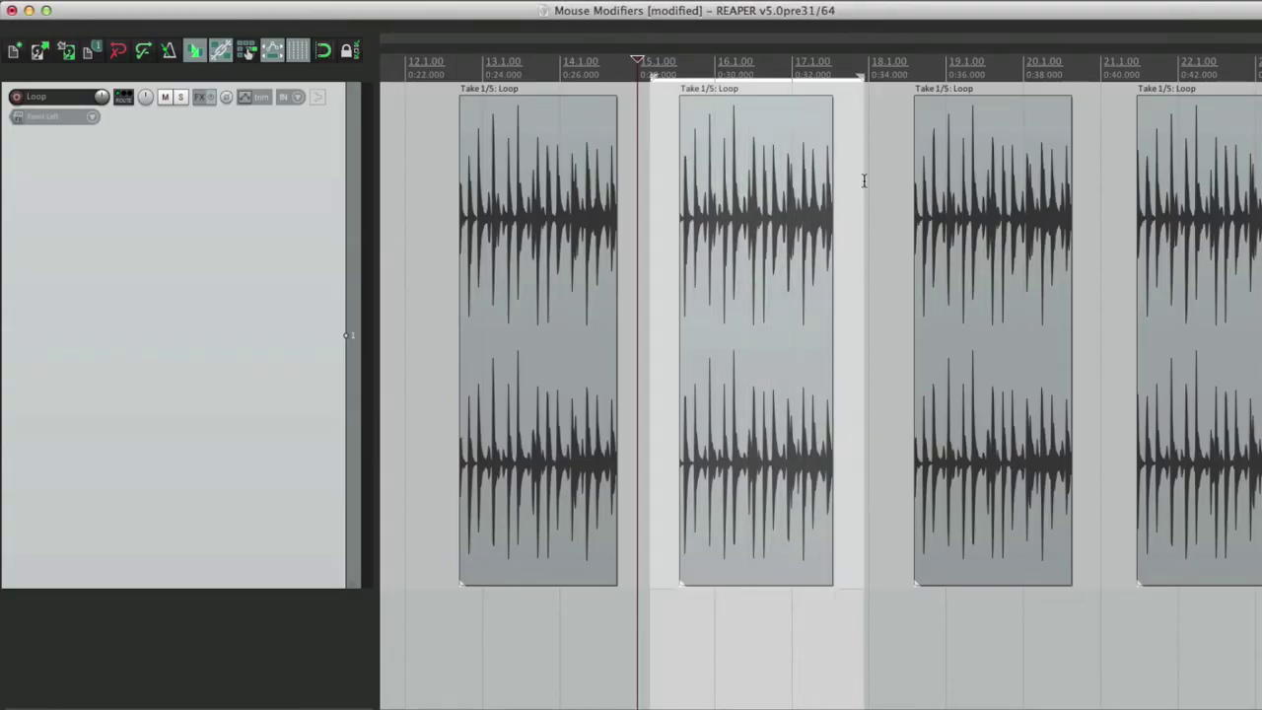
pyautogui.press('Escape')
pyautogui.press('super+comma')
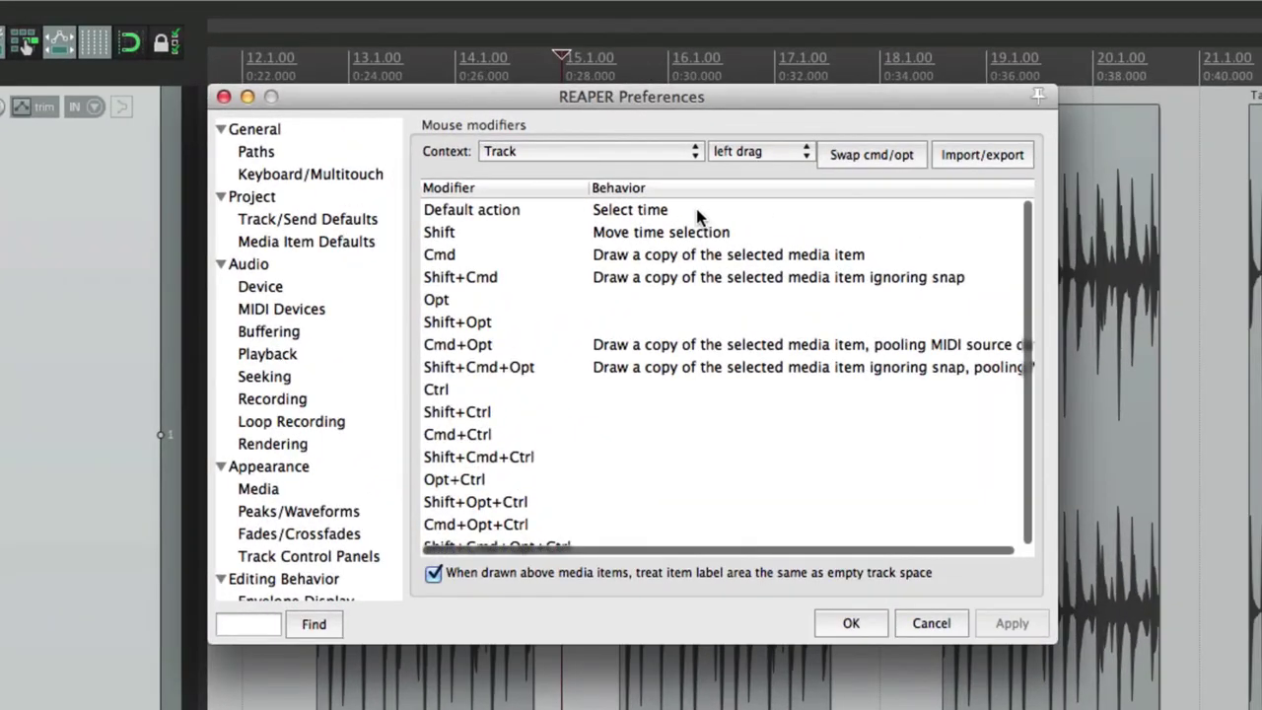
pyautogui.press('Escape')
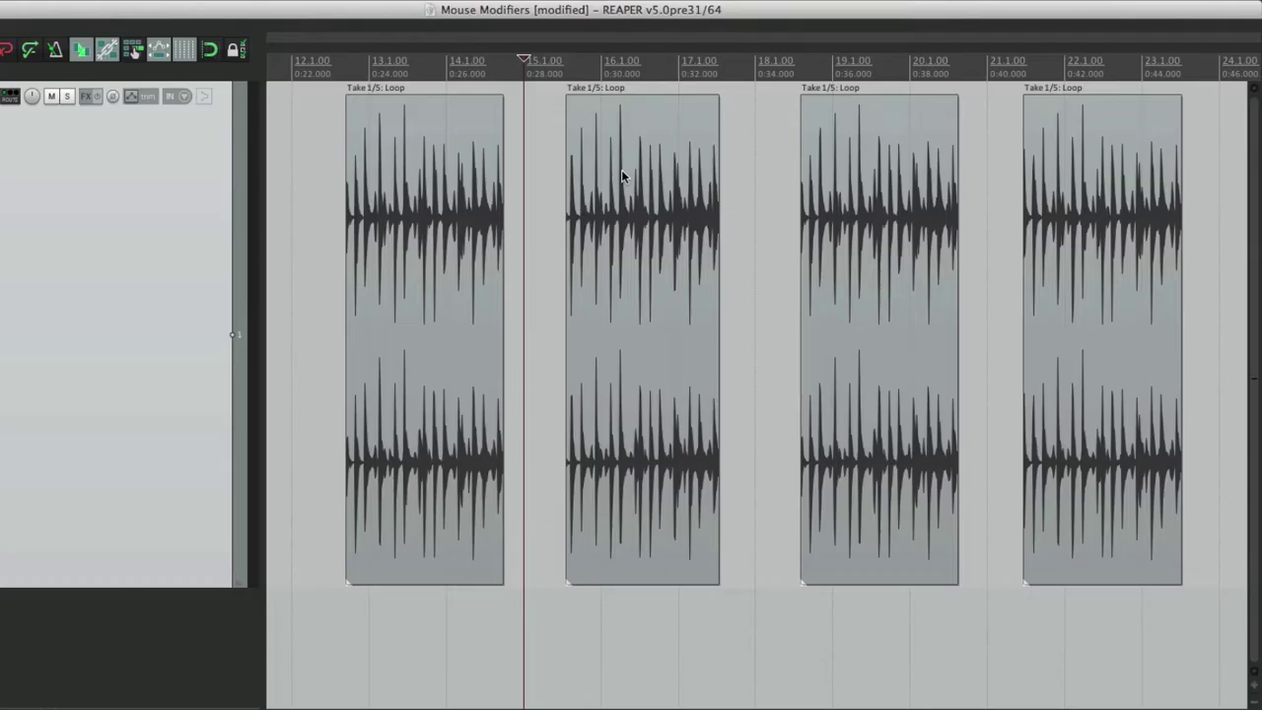
pyautogui.moveTo(550, 138); pyautogui.dragTo(969, 148)
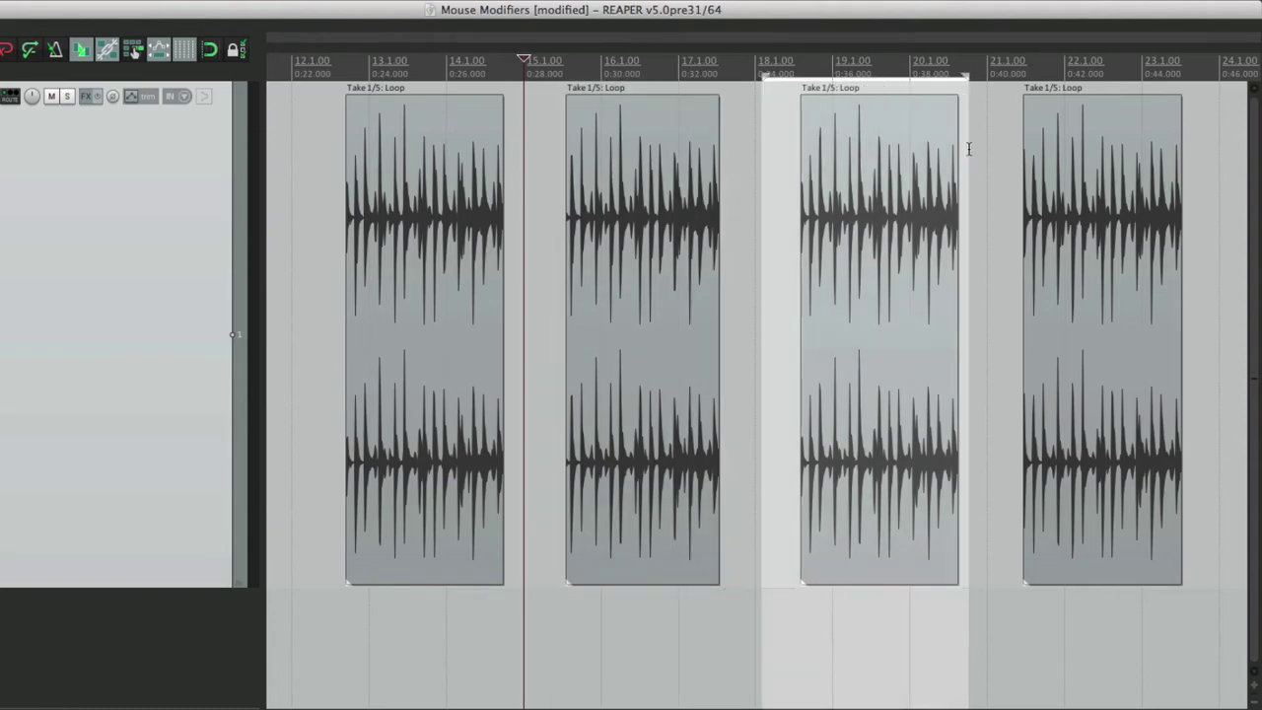
pyautogui.press('Escape')
# Step: Set the default action for Track left drag to Draw a copy of the selected media item with the Just draw option
pyautogui.press('super+comma')
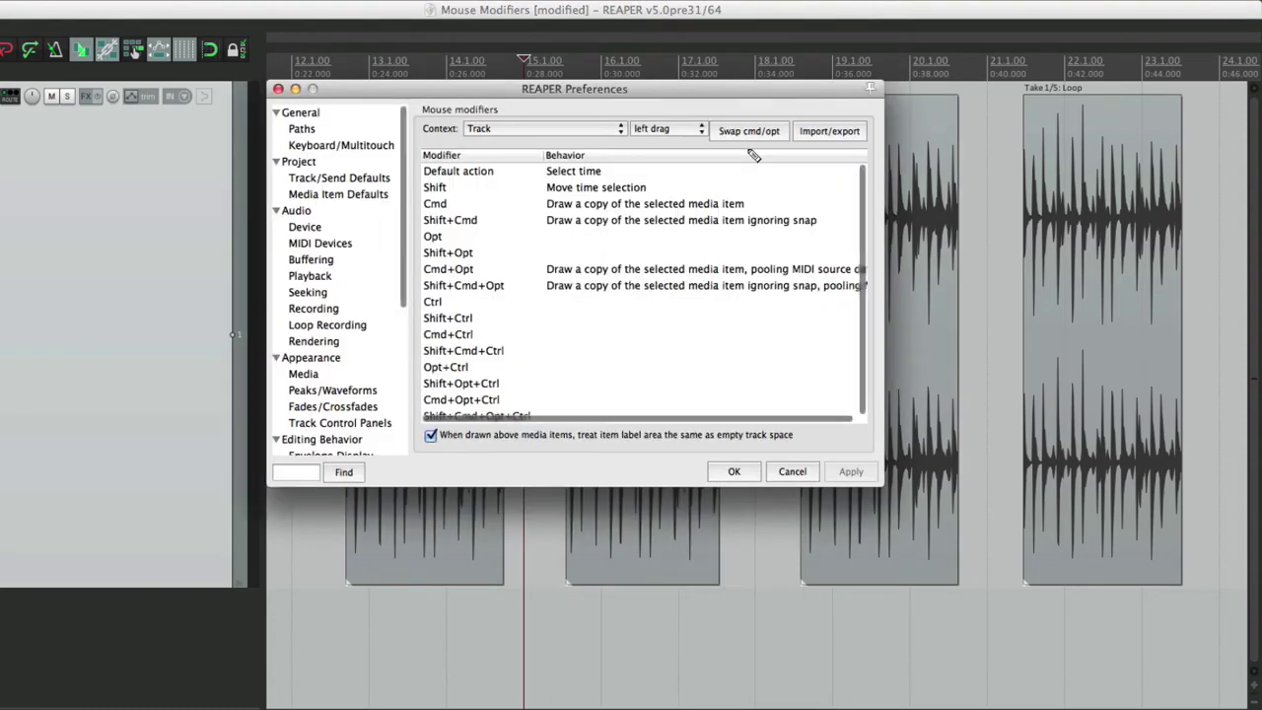
pyautogui.click(678, 208)
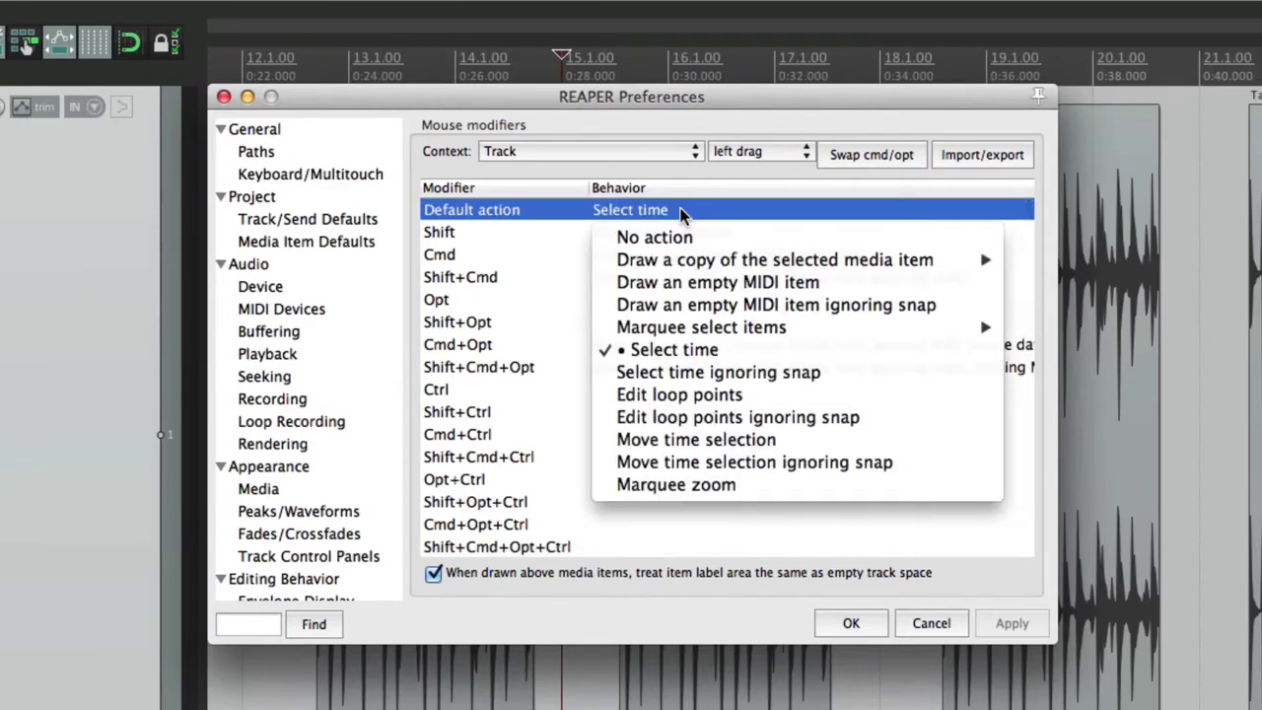
pyautogui.moveTo(756, 266)
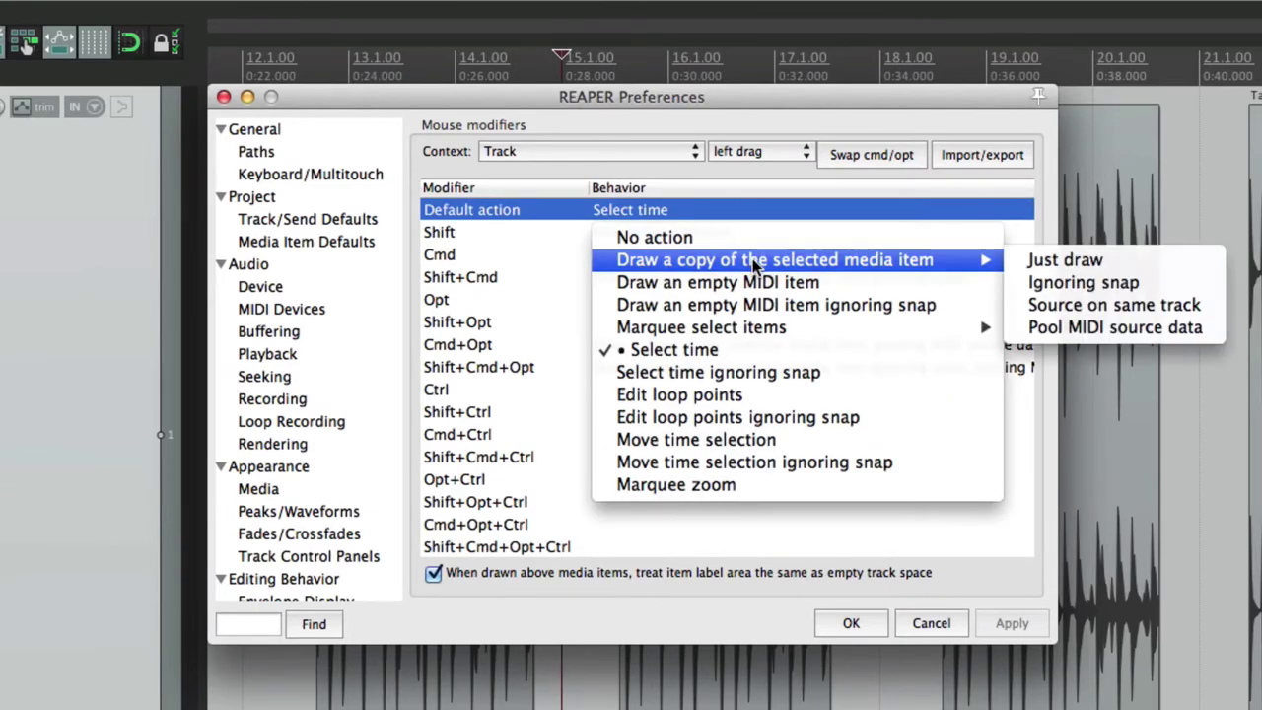
pyautogui.click(1025, 262)
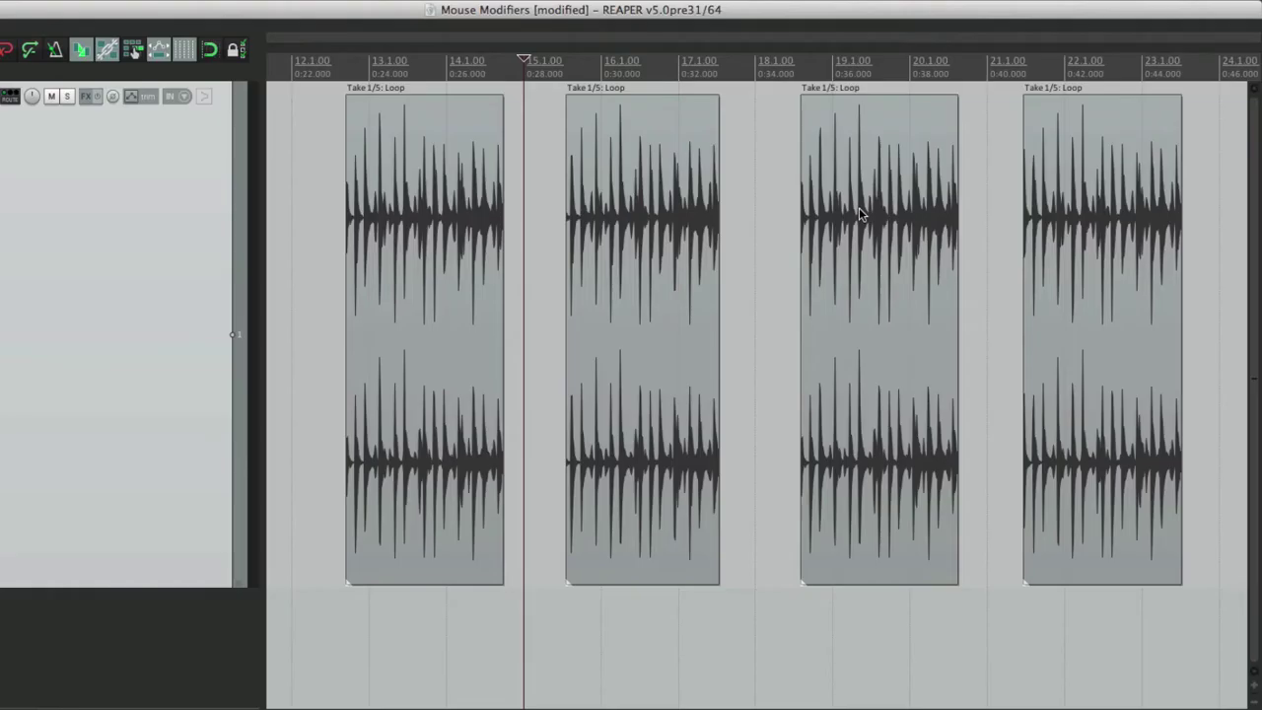
# Step: Select the second loop item, draw a copy of it after the last item near bar 24, and undo the copy
pyautogui.click(641, 155)
pyautogui.hscroll(3, 642, 155)
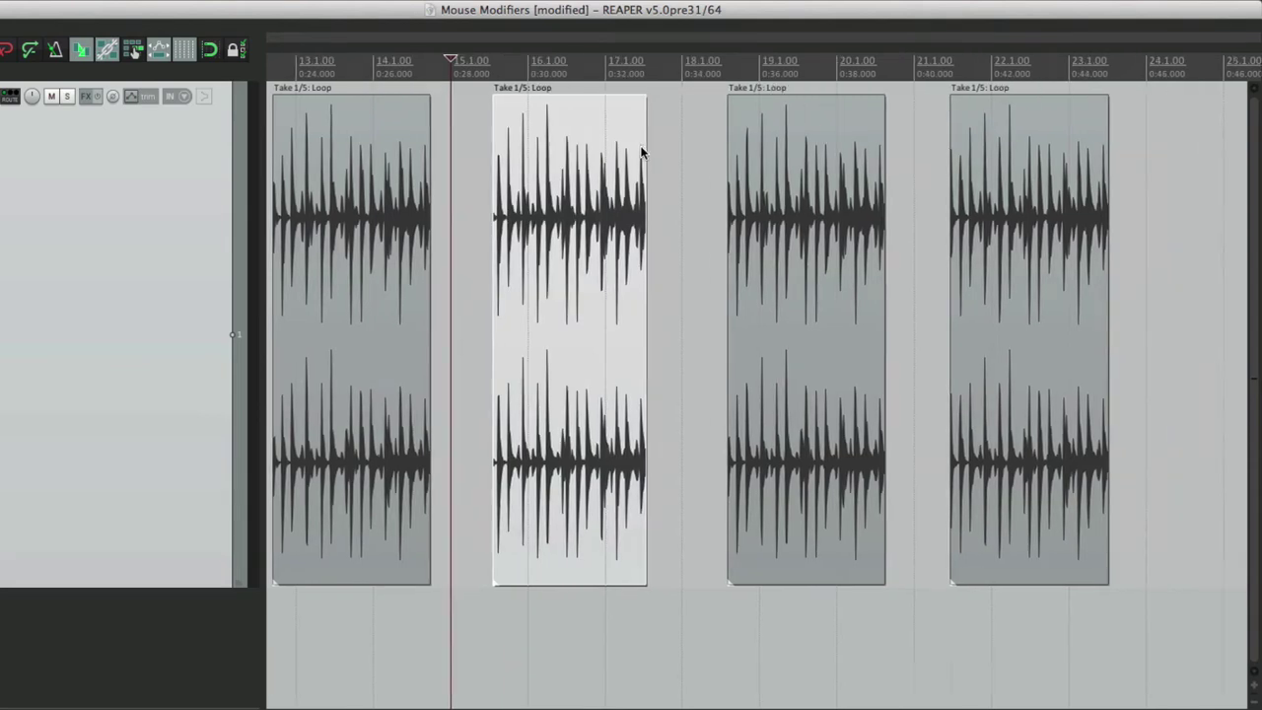
pyautogui.moveTo(984, 141); pyautogui.dragTo(1131, 155)
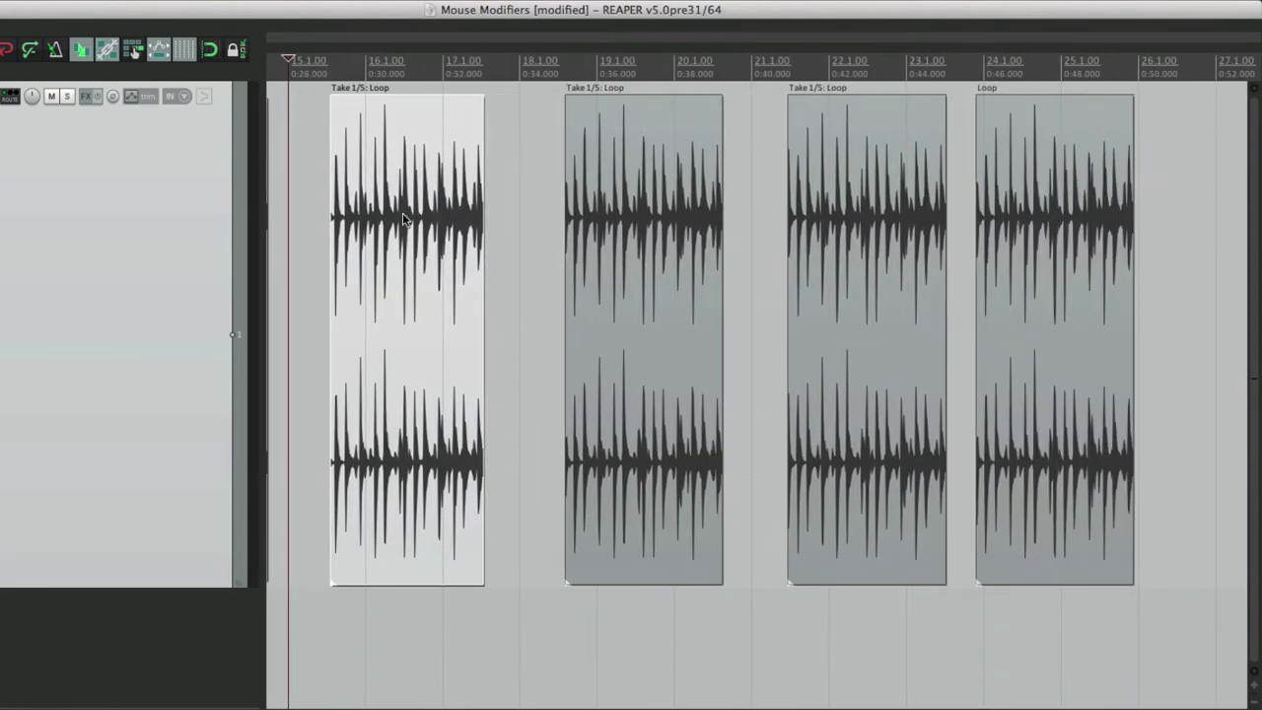
pyautogui.press('super+z')
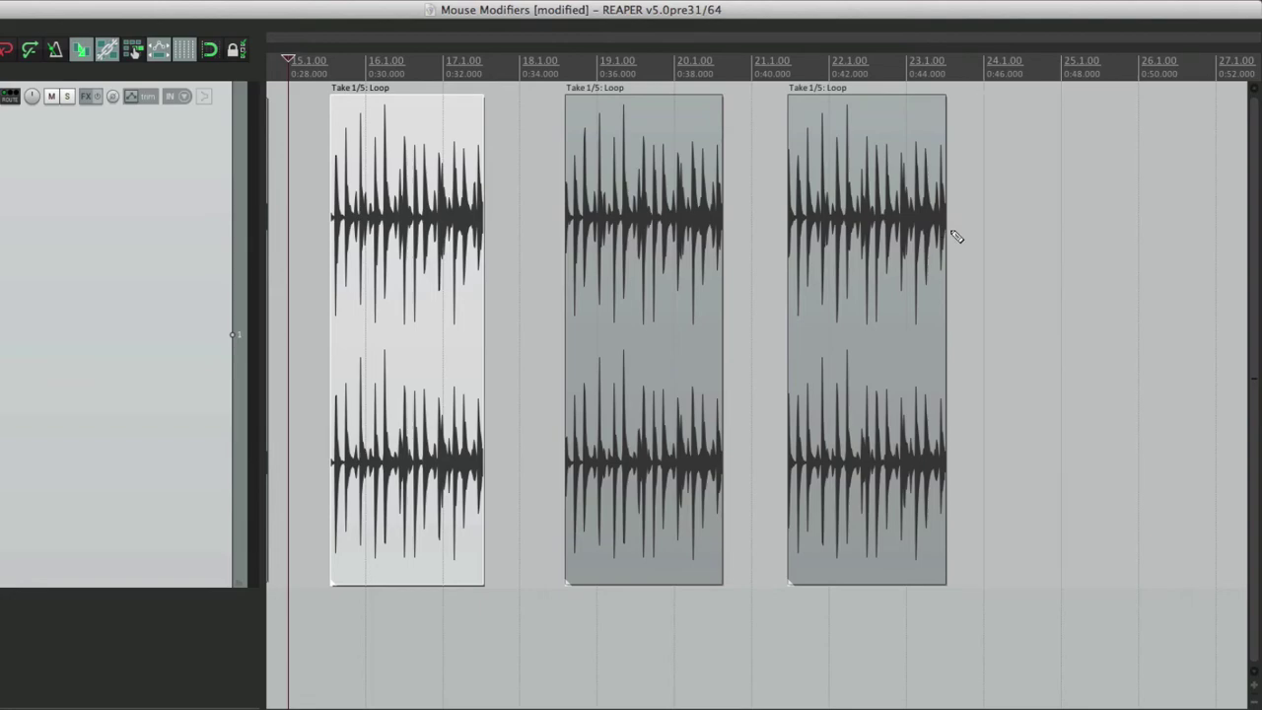
pyautogui.hscroll(-3, 954, 233)
# Step: Set the default Track left drag action to Draw an empty MIDI item and draw an empty item between the second and third loops
pyautogui.press('super+comma')
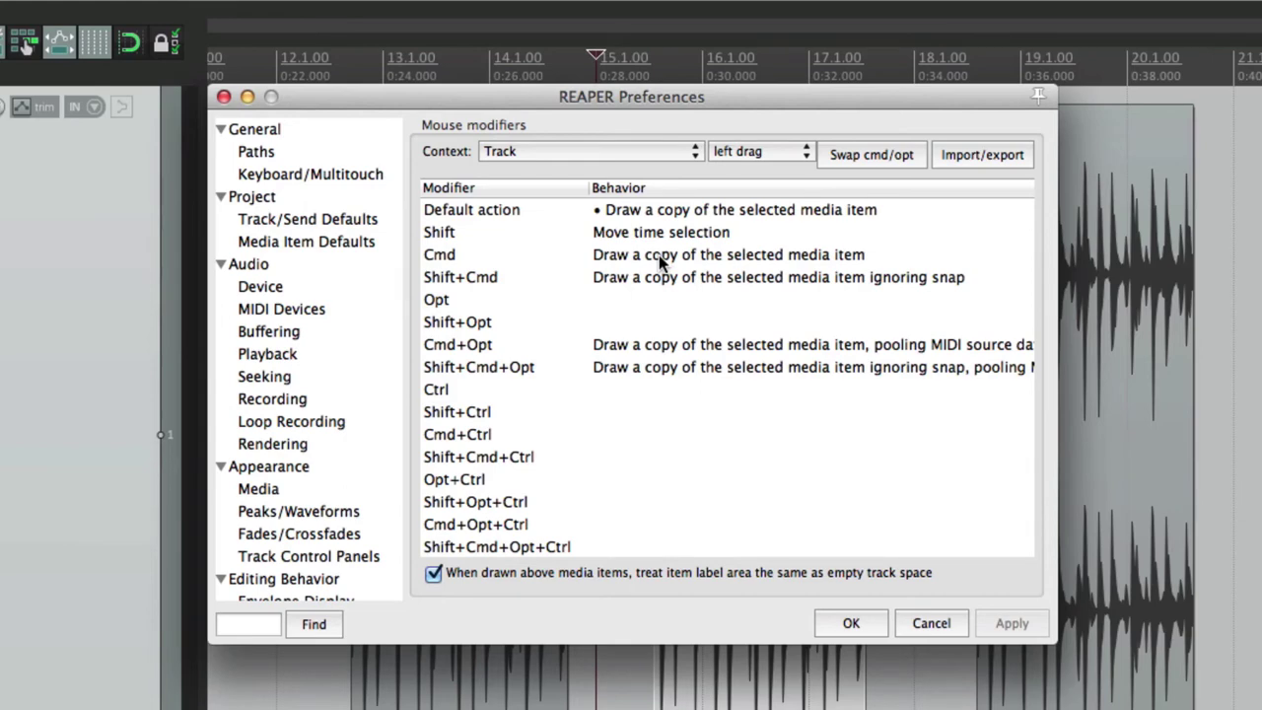
pyautogui.click(659, 254)
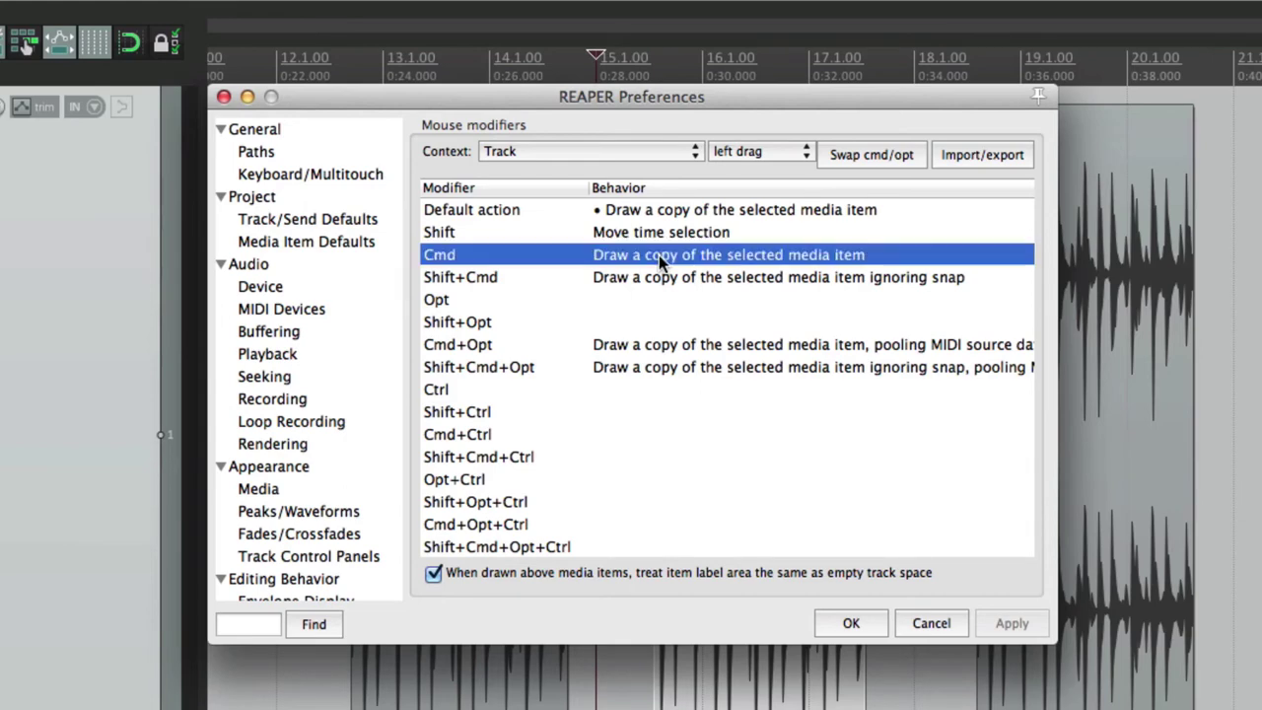
pyautogui.click(684, 211)
pyautogui.moveTo(701, 253)
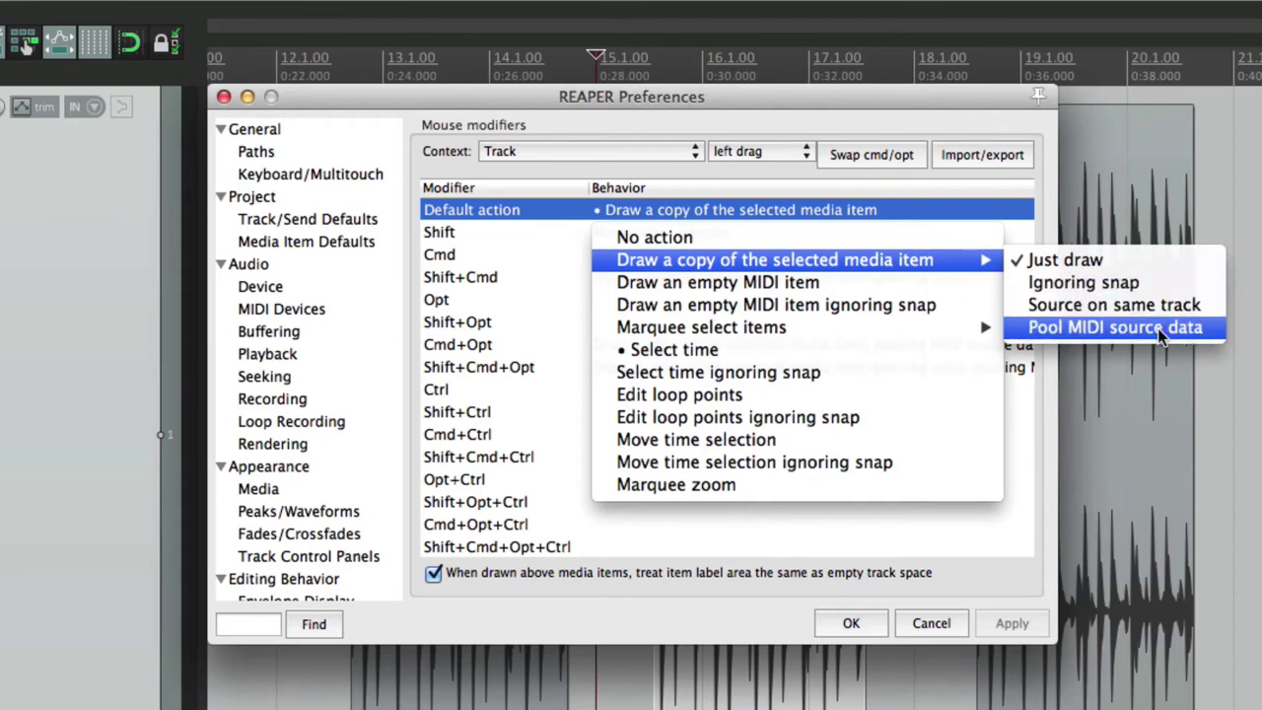
pyautogui.click(776, 283)
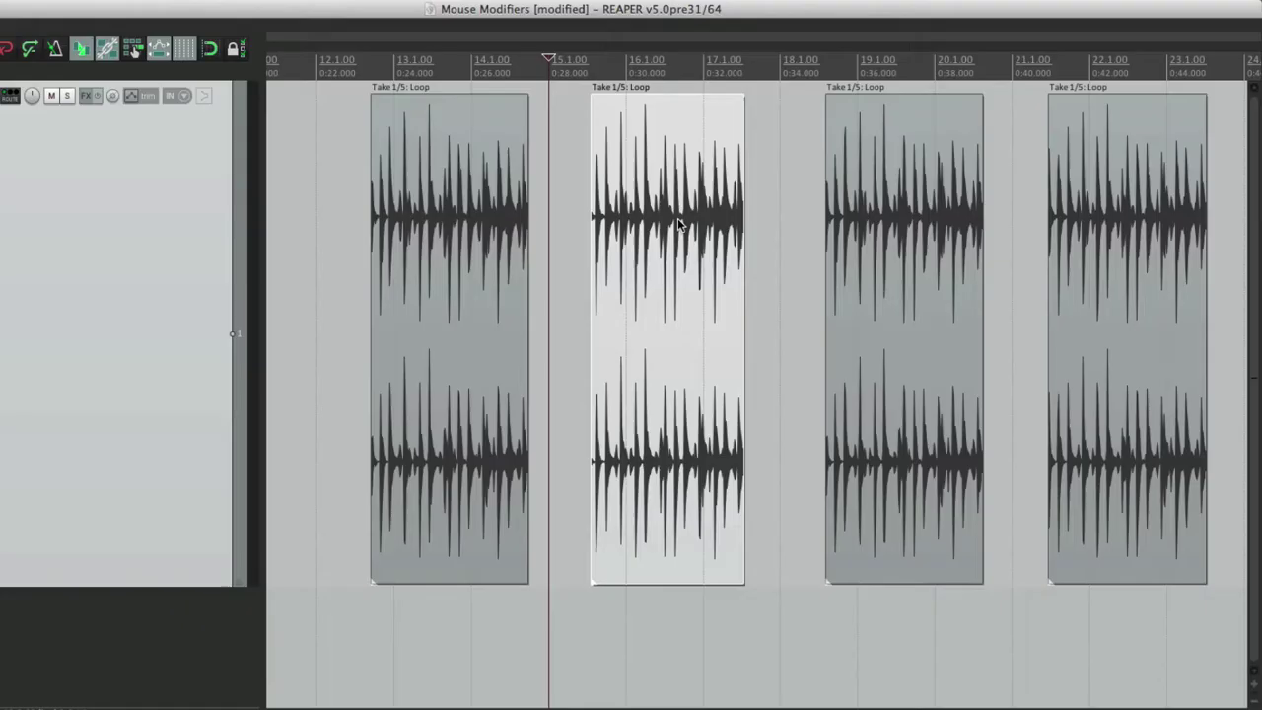
pyautogui.moveTo(757, 143); pyautogui.dragTo(808, 160)
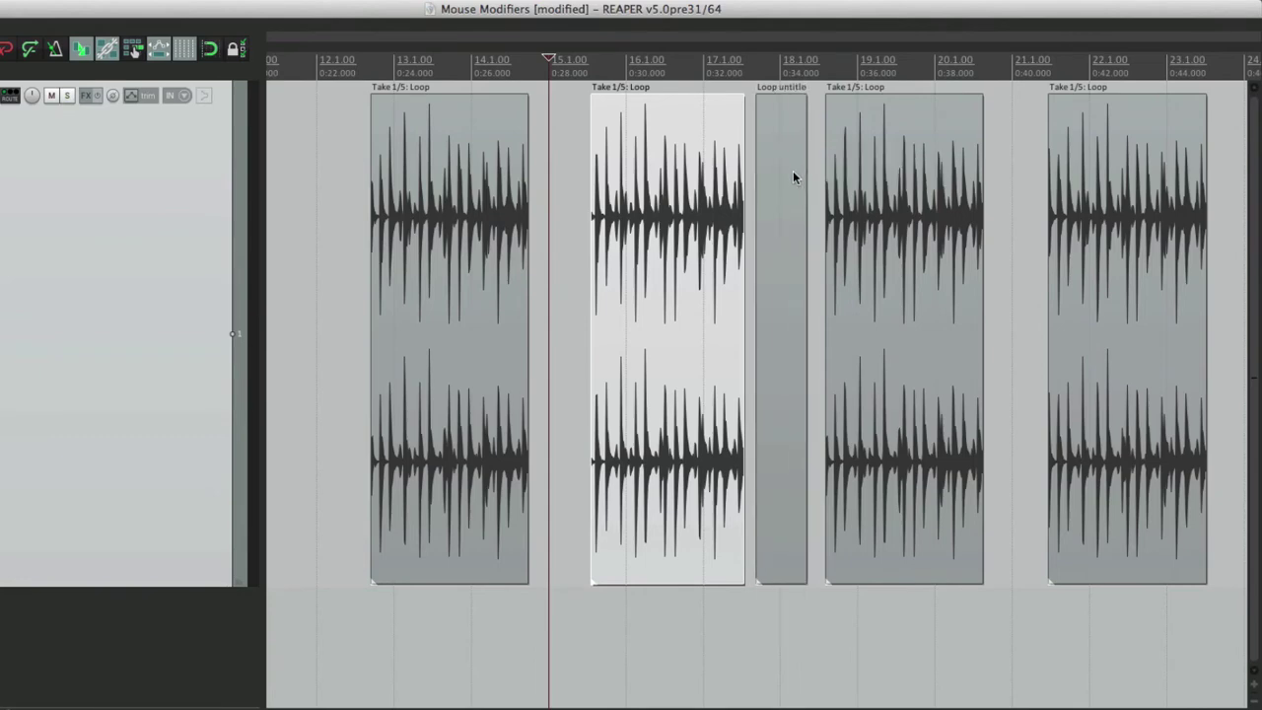
pyautogui.moveTo(1003, 133); pyautogui.dragTo(1034, 156)
# Step: Set the default Track left drag action to Marquee select items with Just select, and restore it to Select time
pyautogui.press('super+comma')
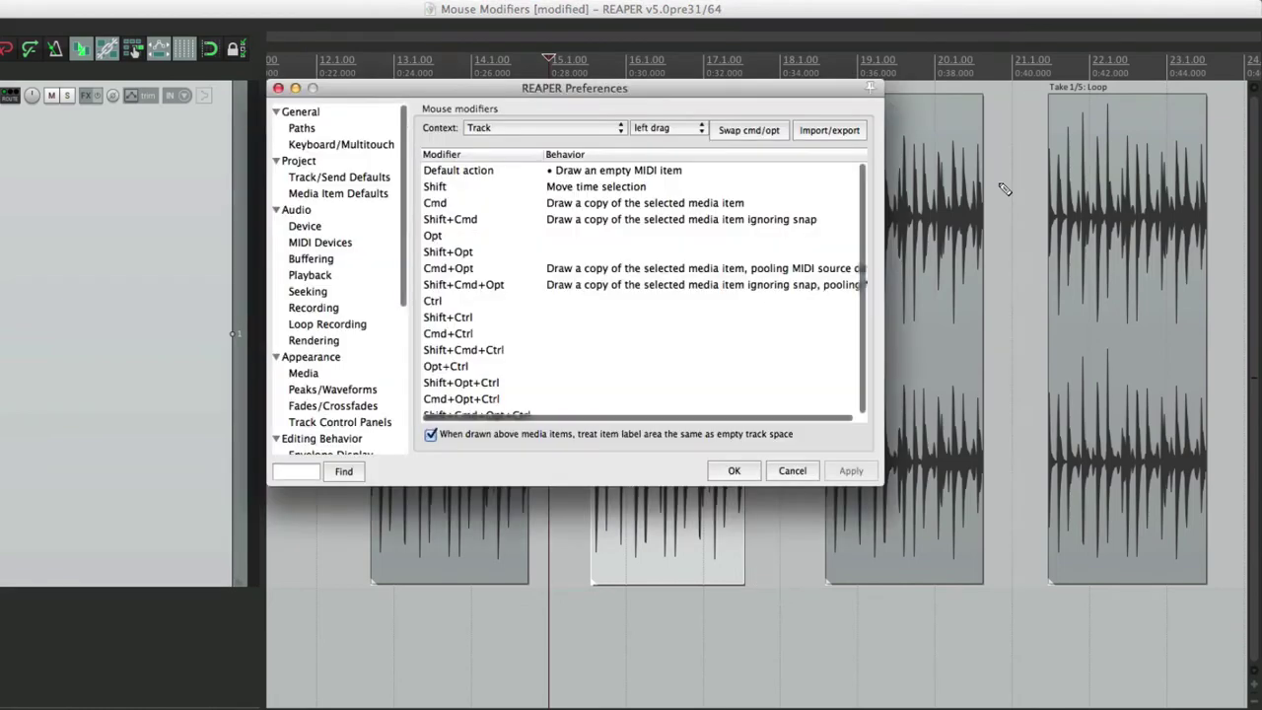
pyautogui.click(648, 171)
pyautogui.doubleClick(735, 212)
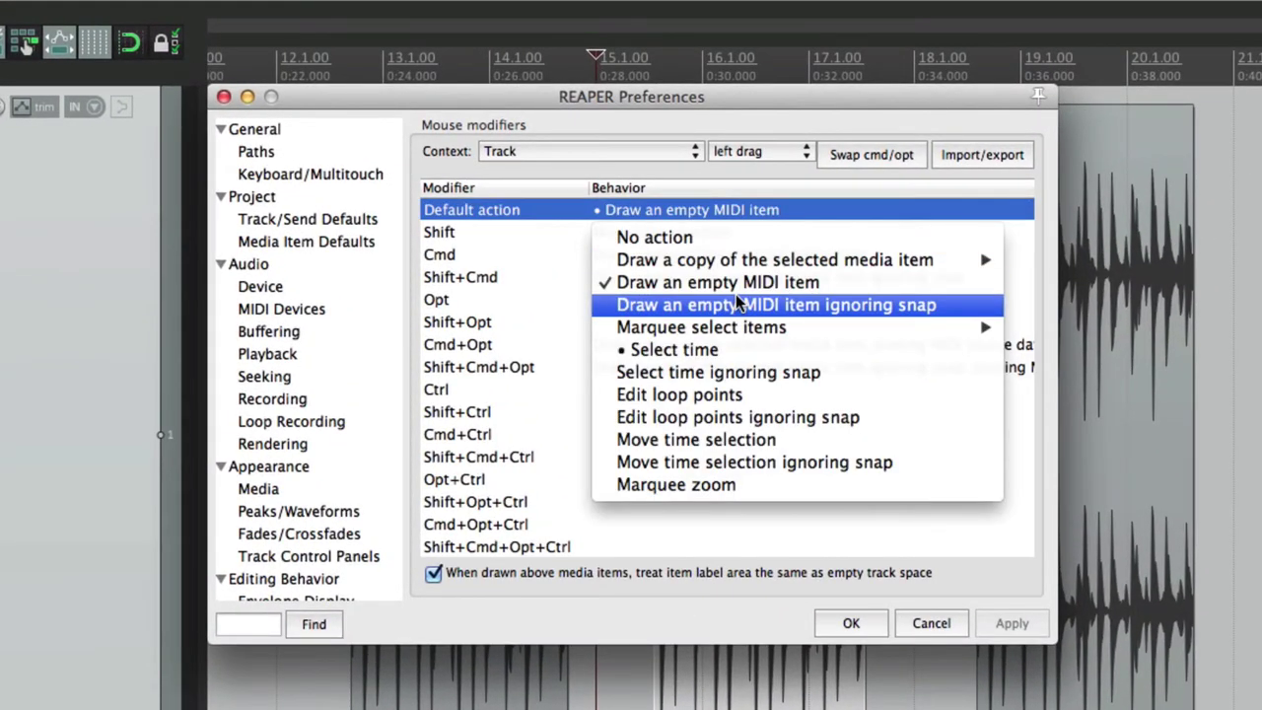
pyautogui.moveTo(740, 336)
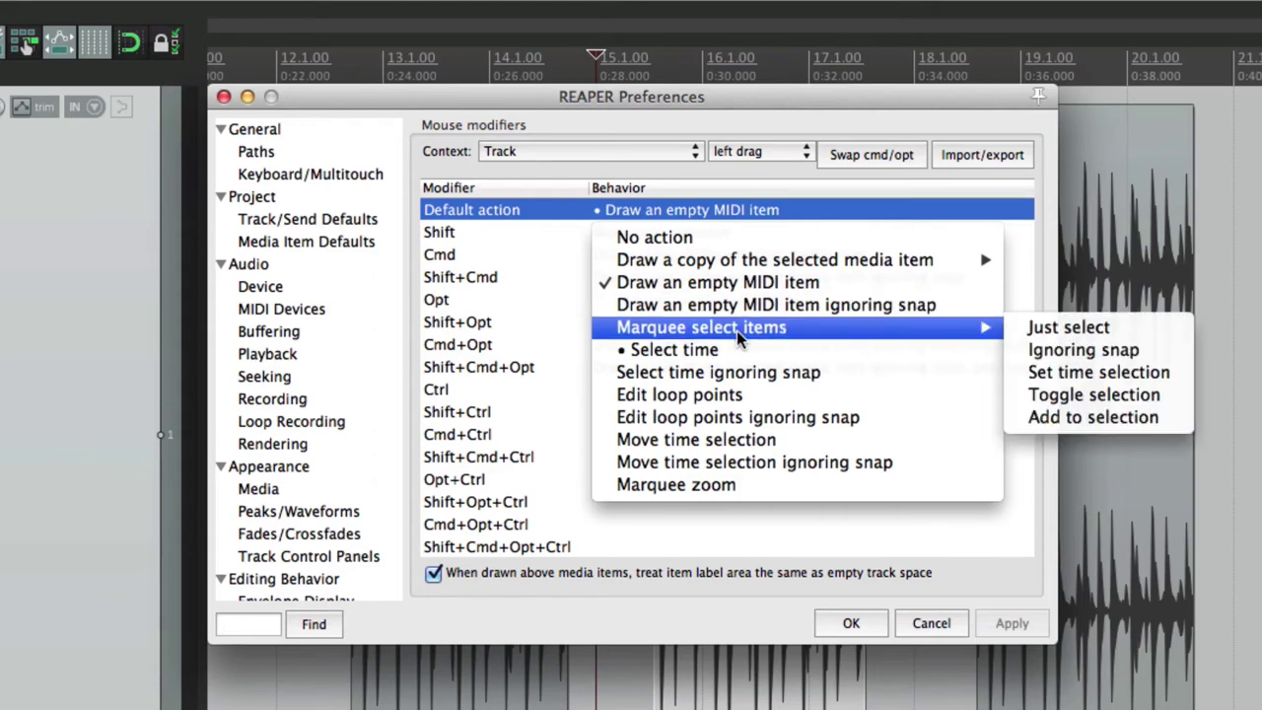
pyautogui.click(1022, 333)
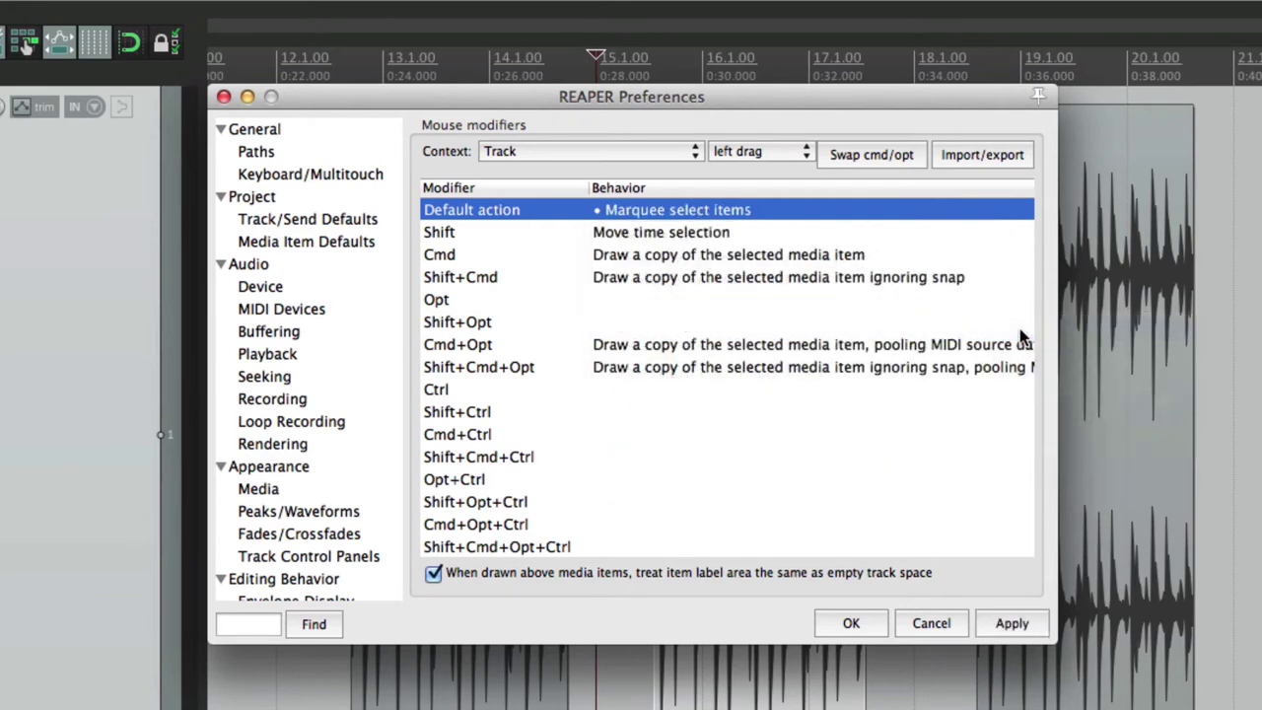
pyautogui.click(699, 210)
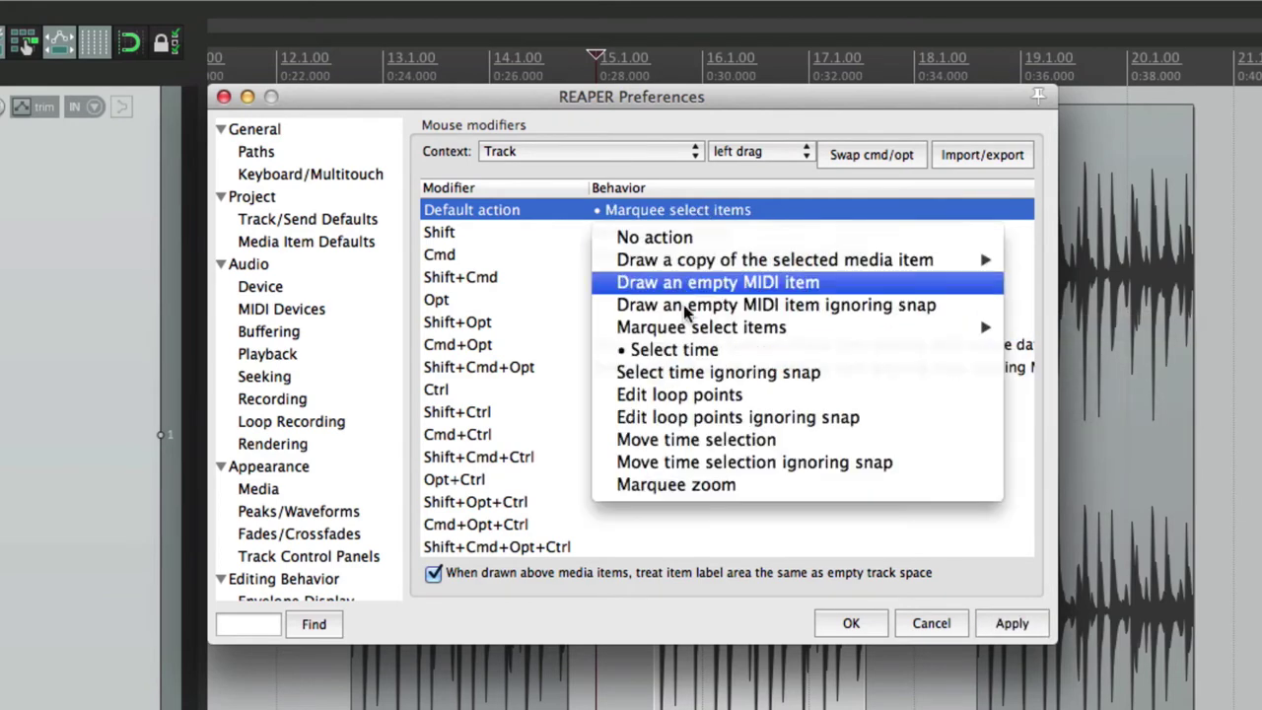
pyautogui.click(676, 346)
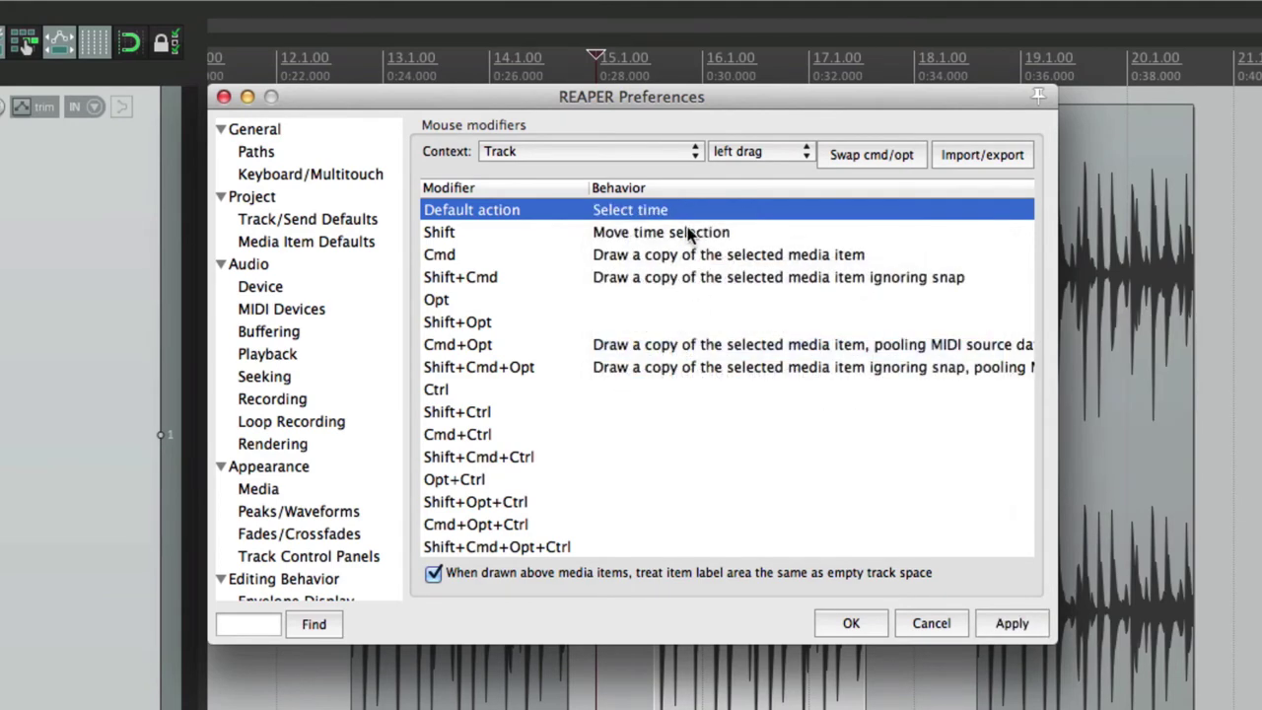
# Step: Assign Marquee select items with the Just select option to the Ctrl modifier for Track left drag
pyautogui.click(636, 391)
pyautogui.moveTo(687, 532)
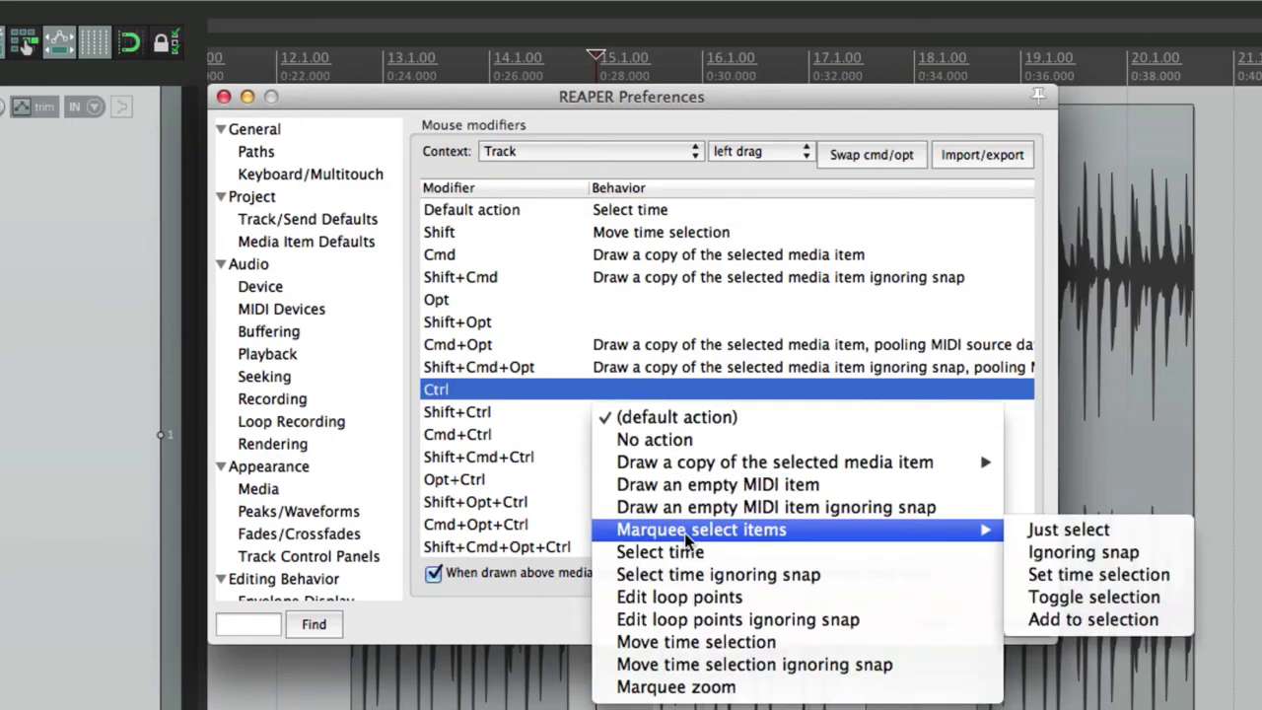
pyautogui.click(1096, 532)
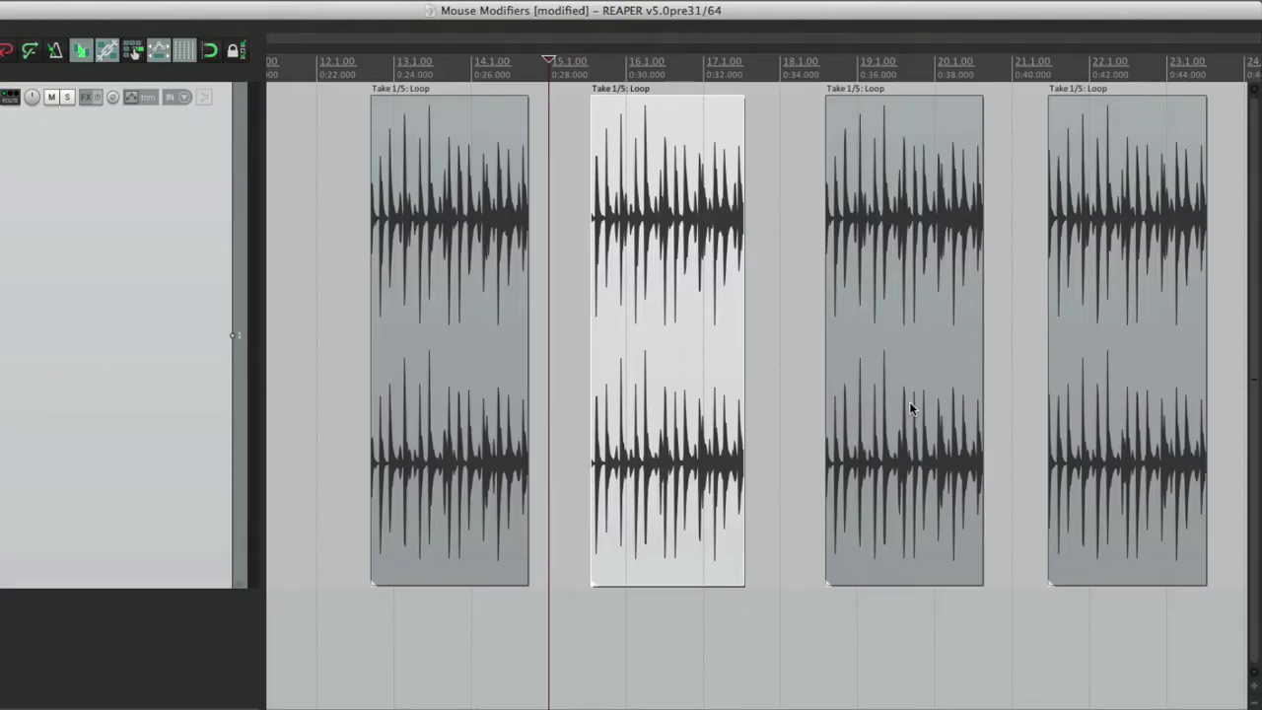
# Step: Marquee select the second and third loop items, deselect them with the edit cursor near bar 18, and marquee select both again
pyautogui.moveTo(573, 136); pyautogui.dragTo(1019, 273)
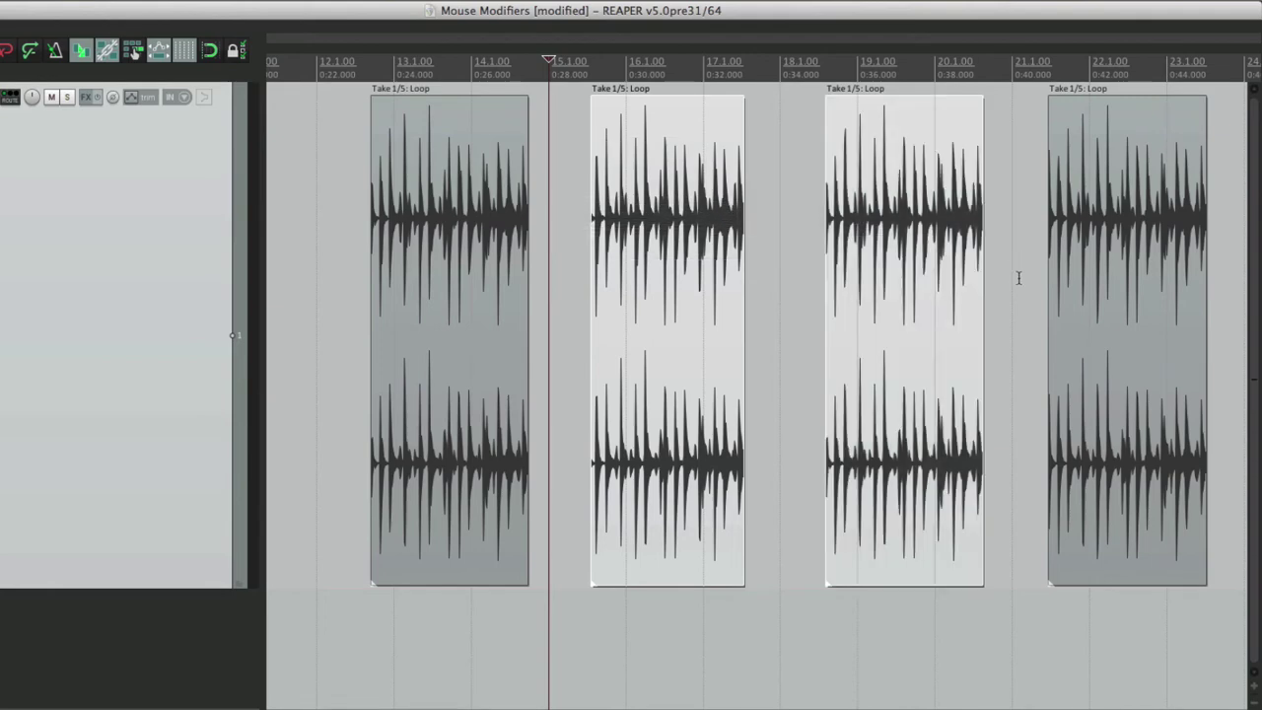
pyautogui.click(786, 262)
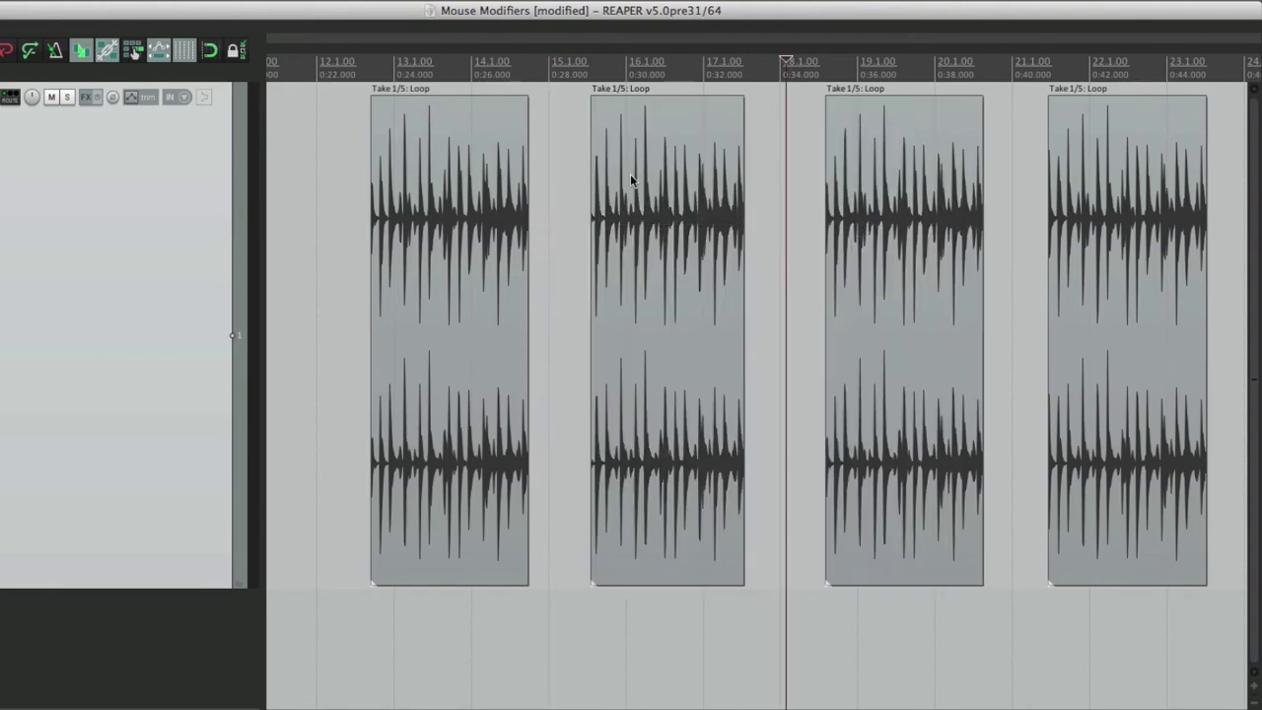
pyautogui.moveTo(574, 157); pyautogui.dragTo(1001, 334)
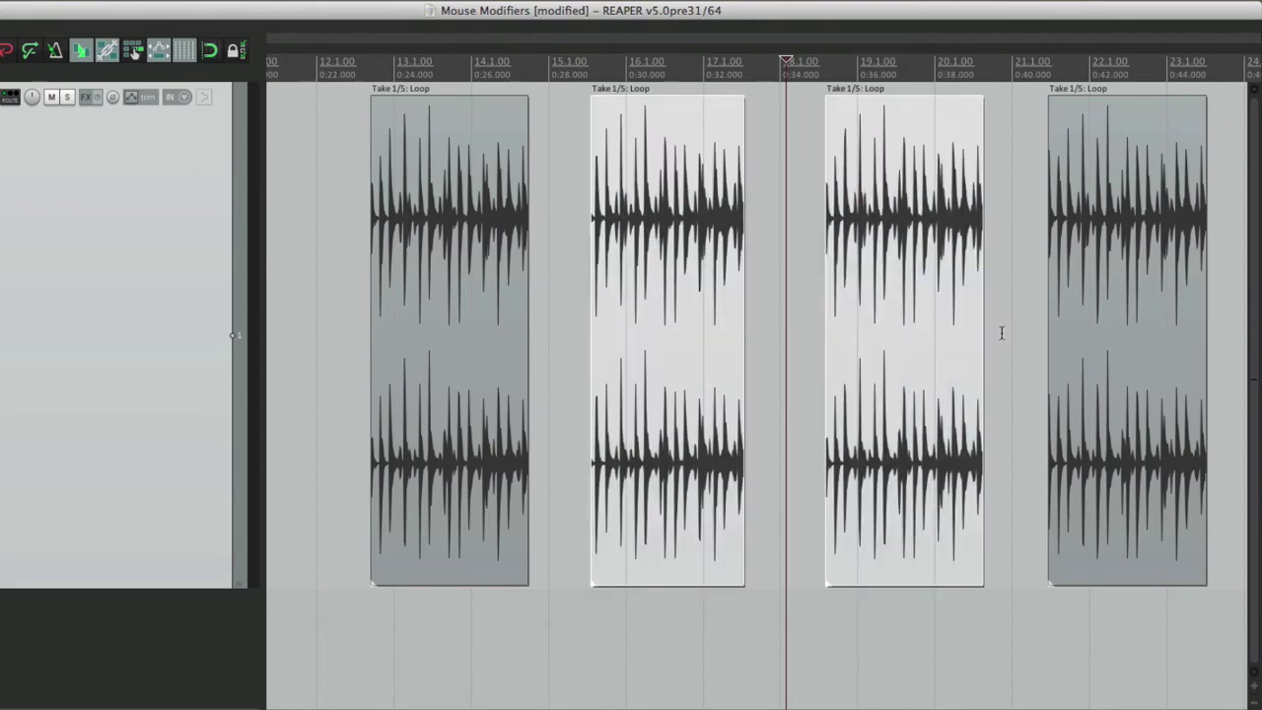
# Step: Set the Ctrl modifier for Track left drag to Marquee select items with the Set time selection option
pyautogui.press('super+comma')
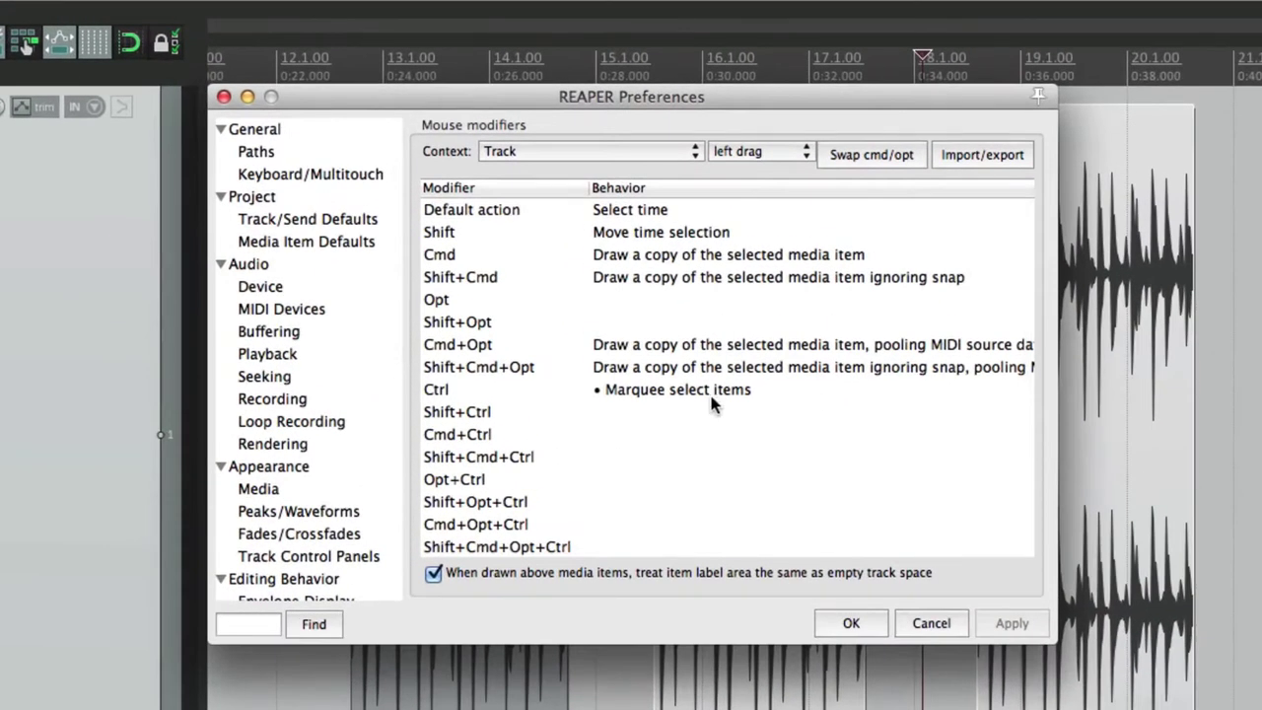
pyautogui.doubleClick(711, 395)
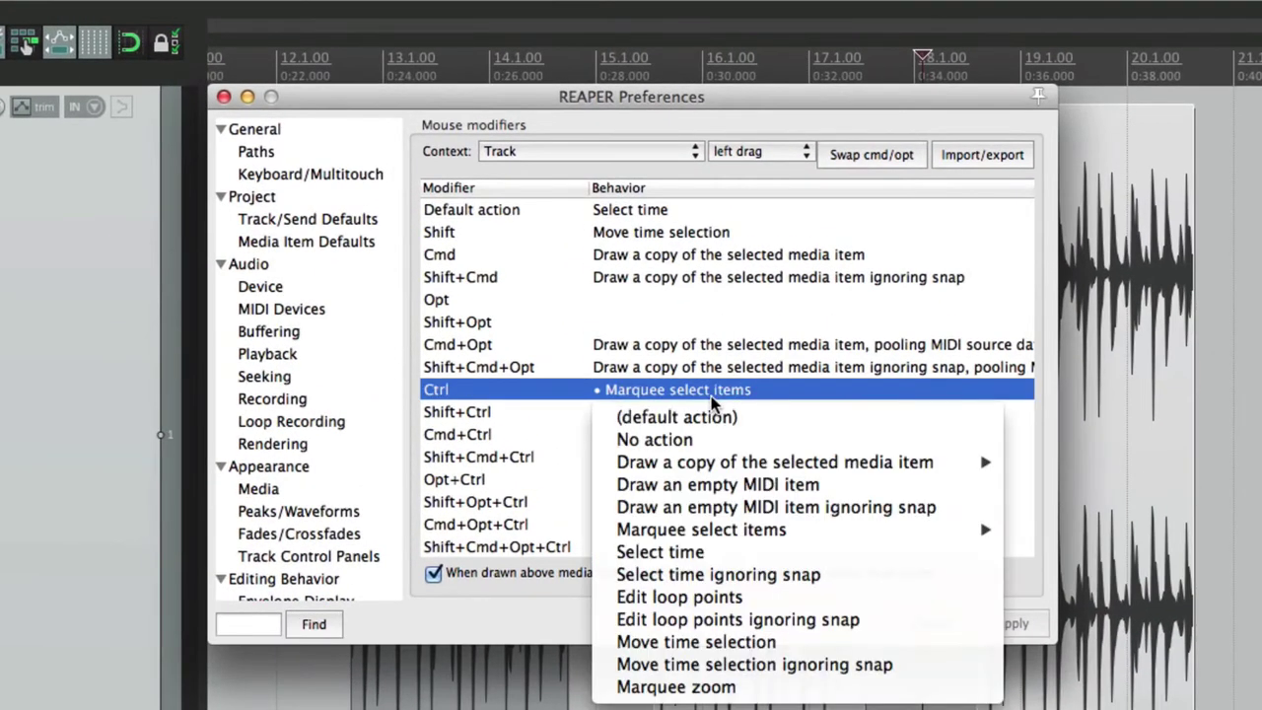
pyautogui.moveTo(702, 533)
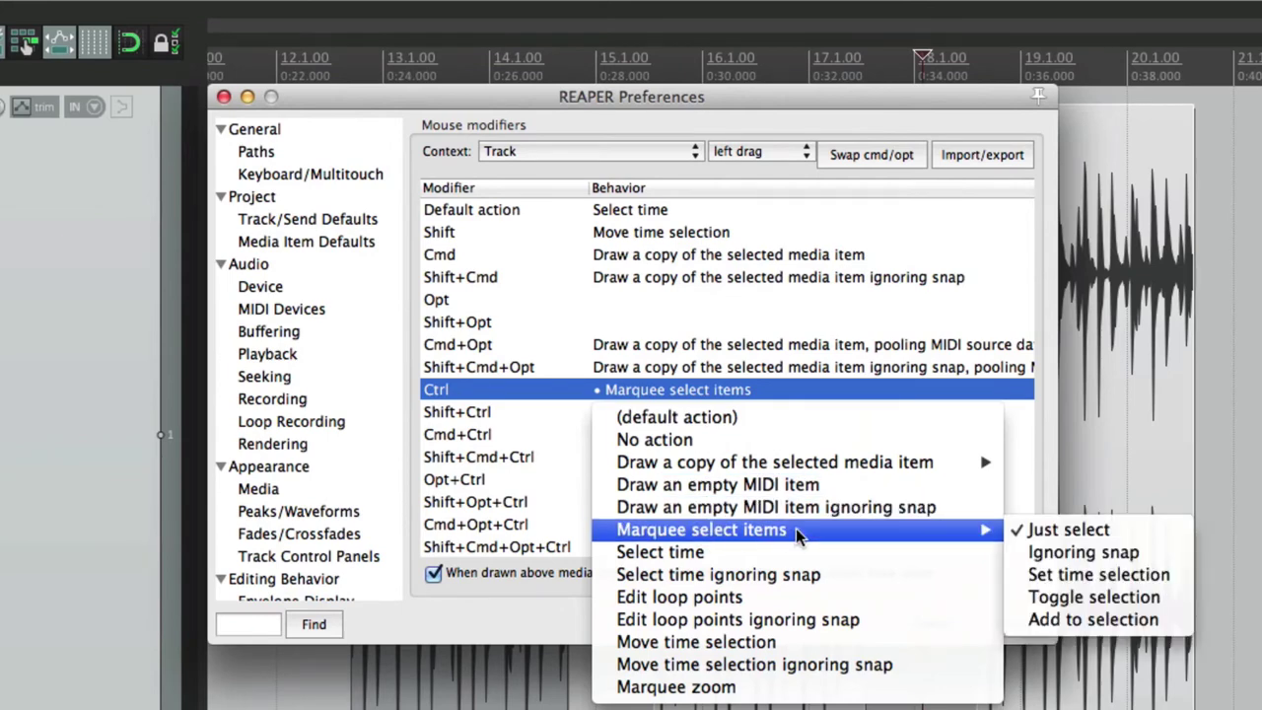
pyautogui.click(1154, 580)
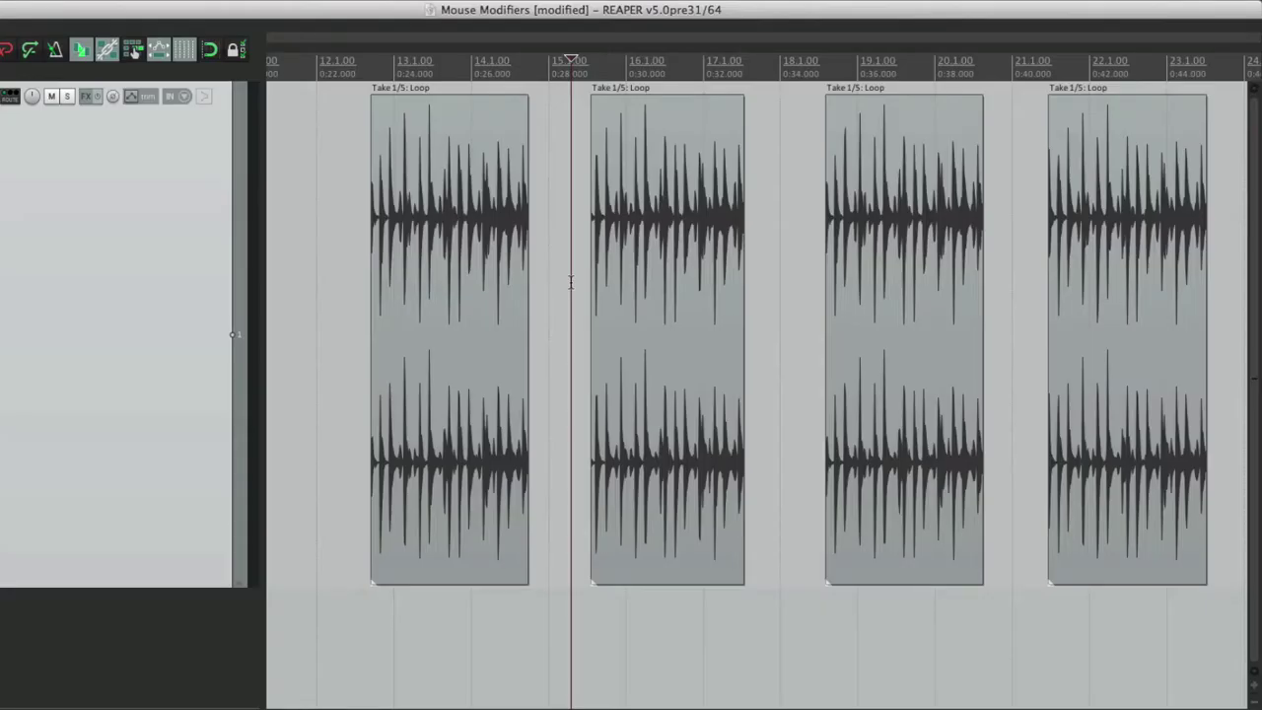
# Step: Marquee select the second and third loops with time, clear it, repeat from midway through one to midway through the other, and clear again
pyautogui.moveTo(568, 189); pyautogui.dragTo(996, 301)
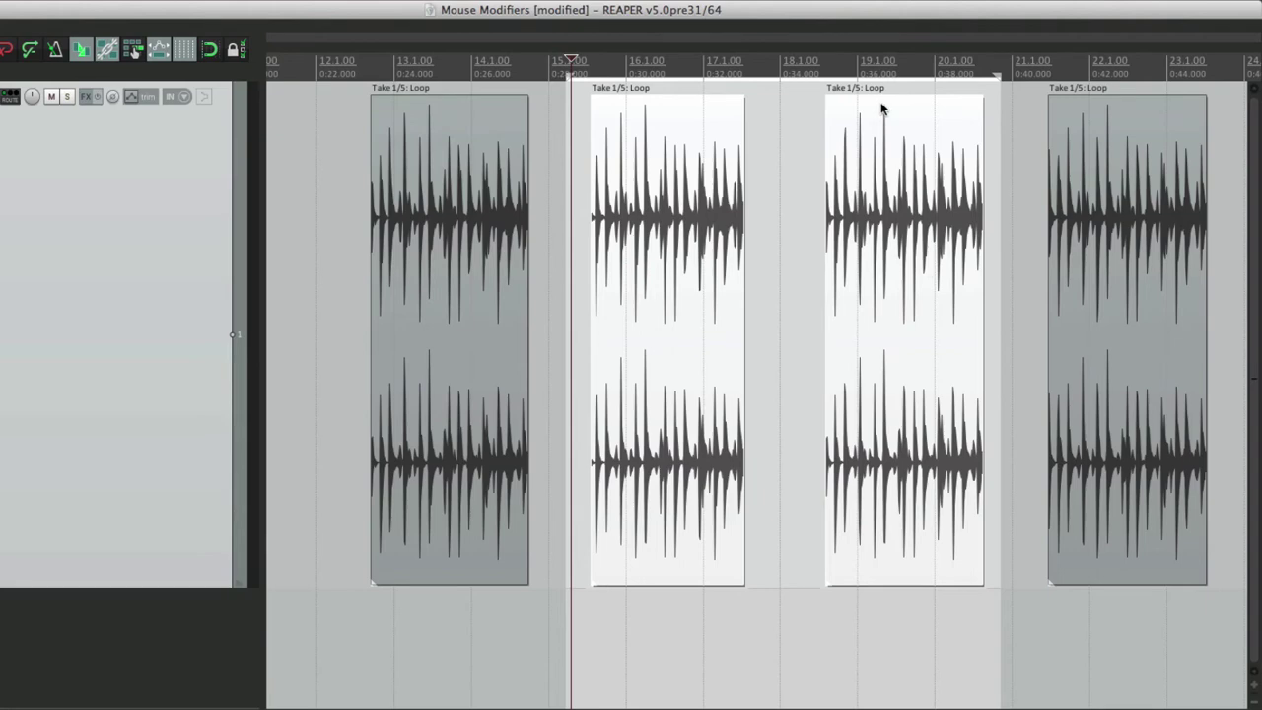
pyautogui.click(570, 210)
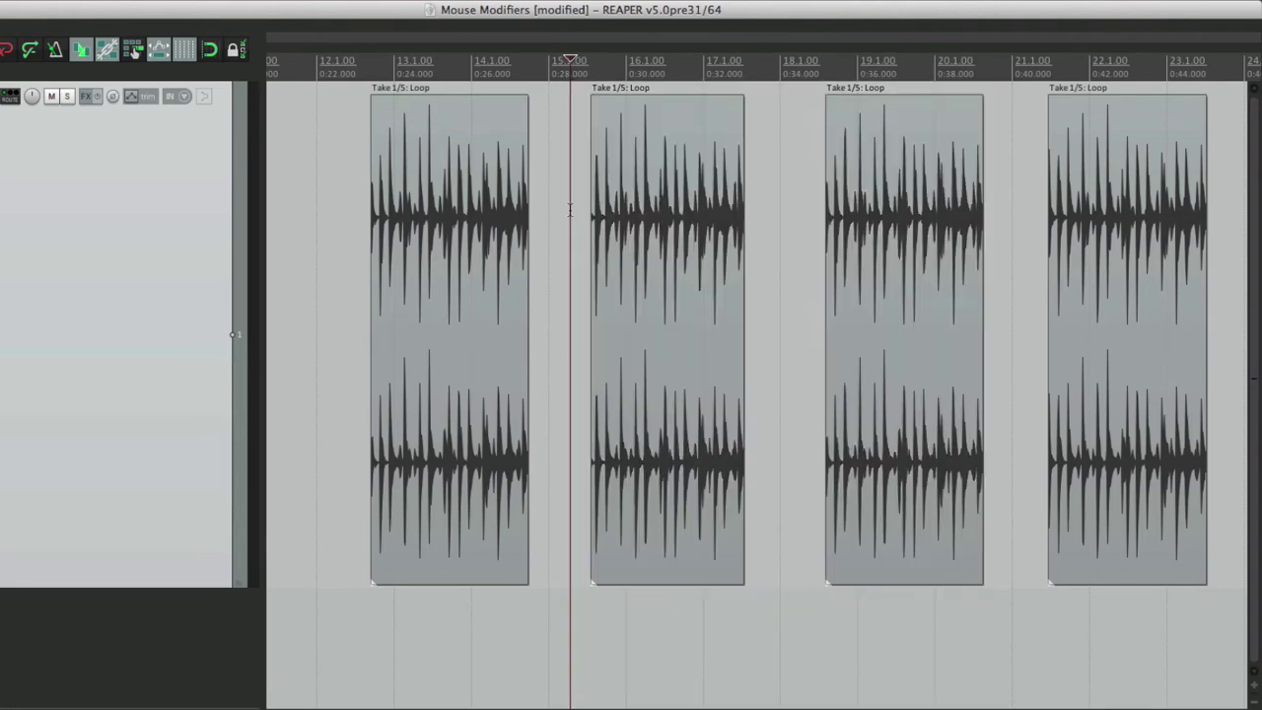
pyautogui.moveTo(658, 86); pyautogui.dragTo(921, 226)
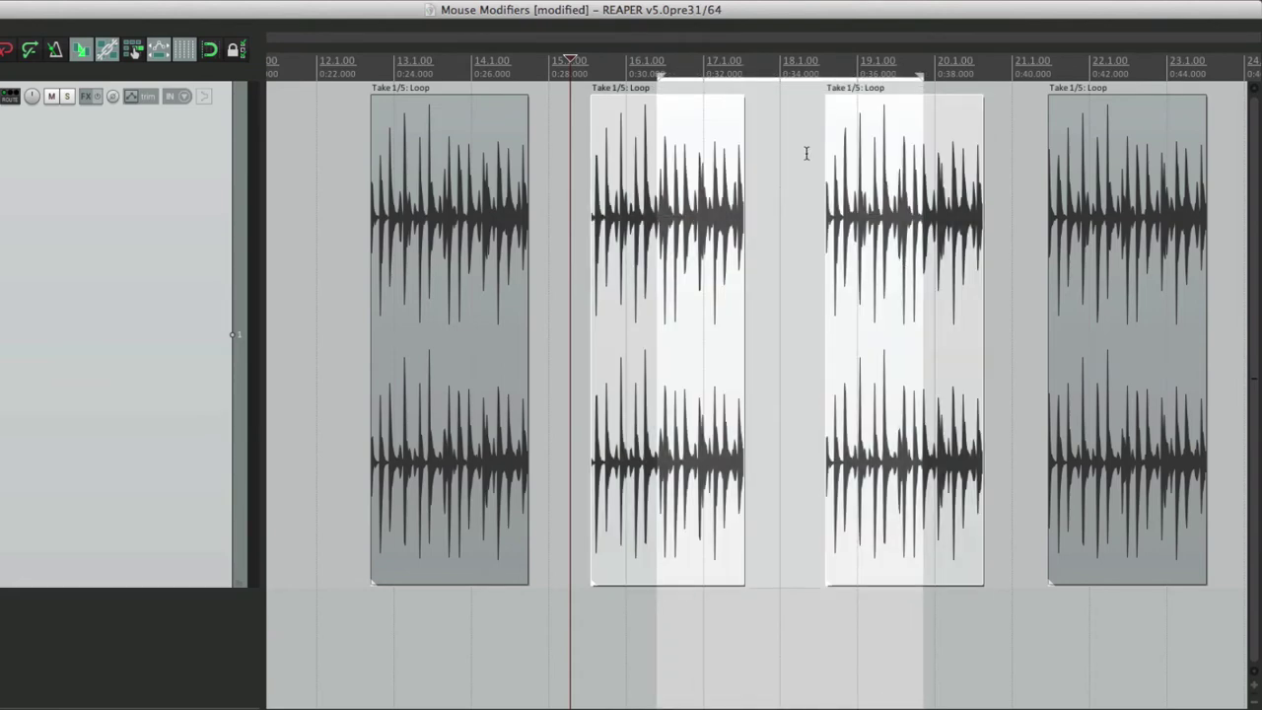
pyautogui.press('Delete')
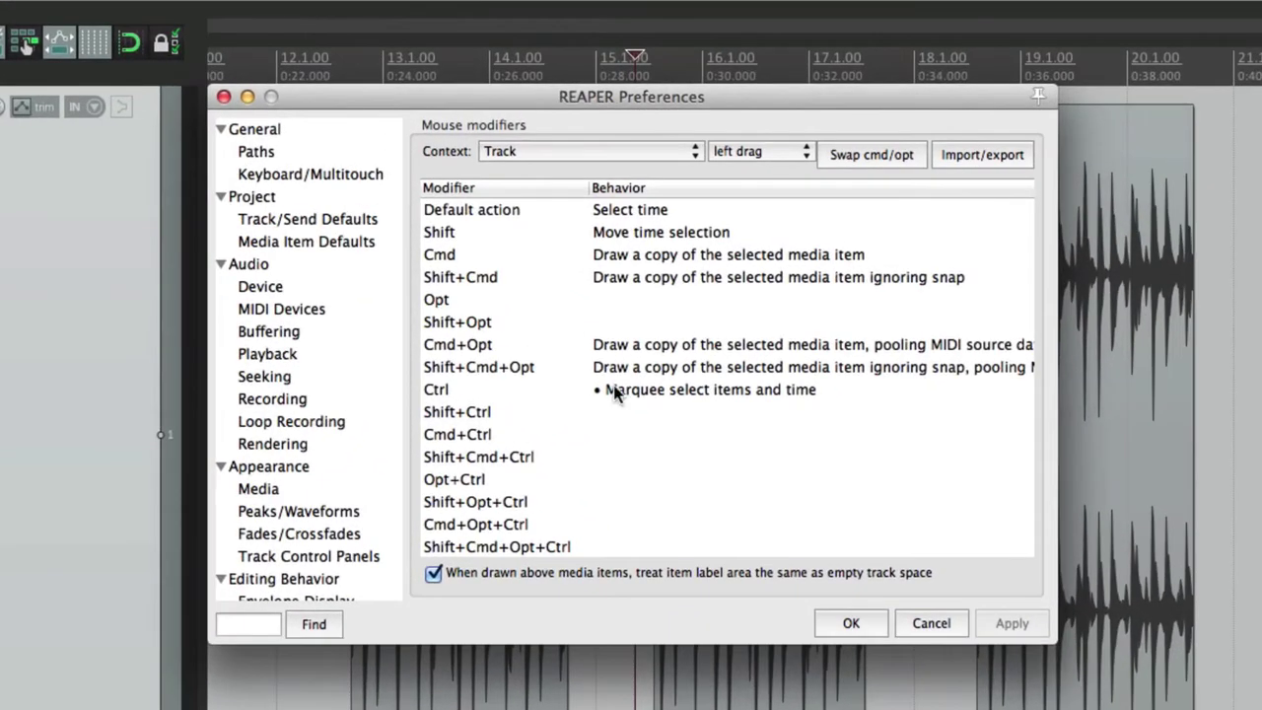
# Step: Change the Ctrl modifier for Track left drag to Edit loop points and accept the preferences
pyautogui.click(563, 303)
pyautogui.moveTo(636, 537)
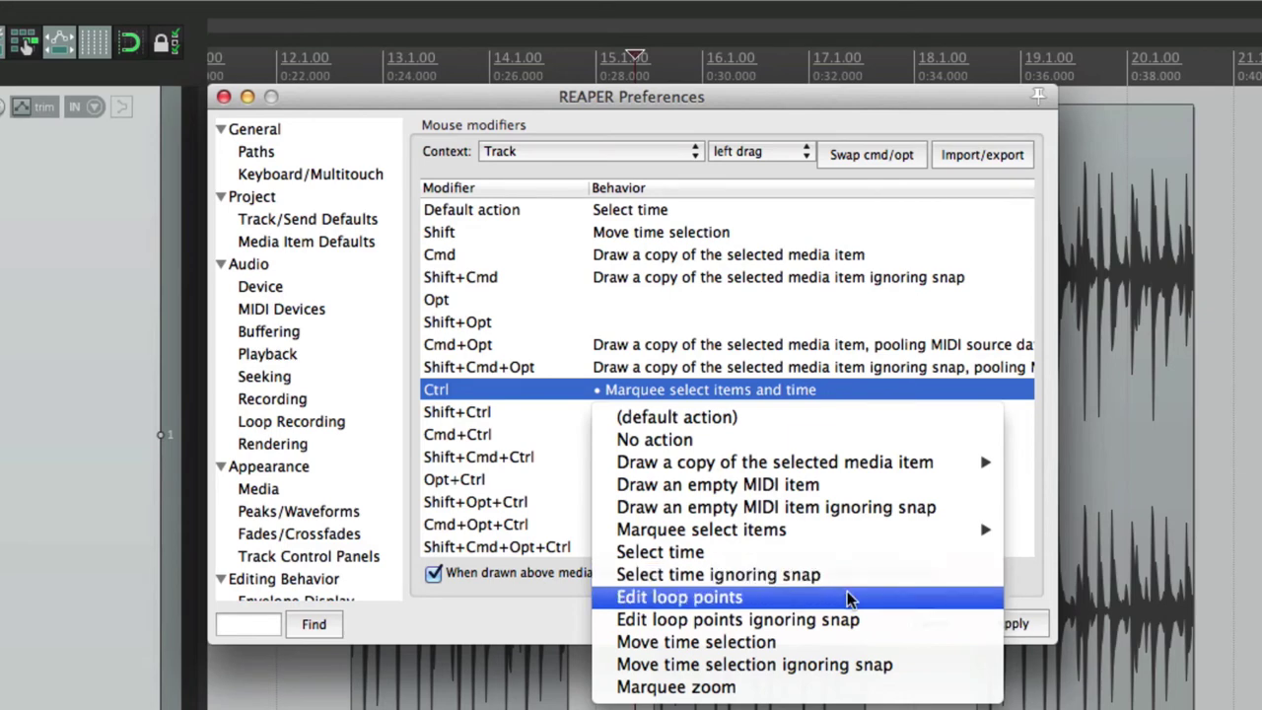
pyautogui.click(847, 596)
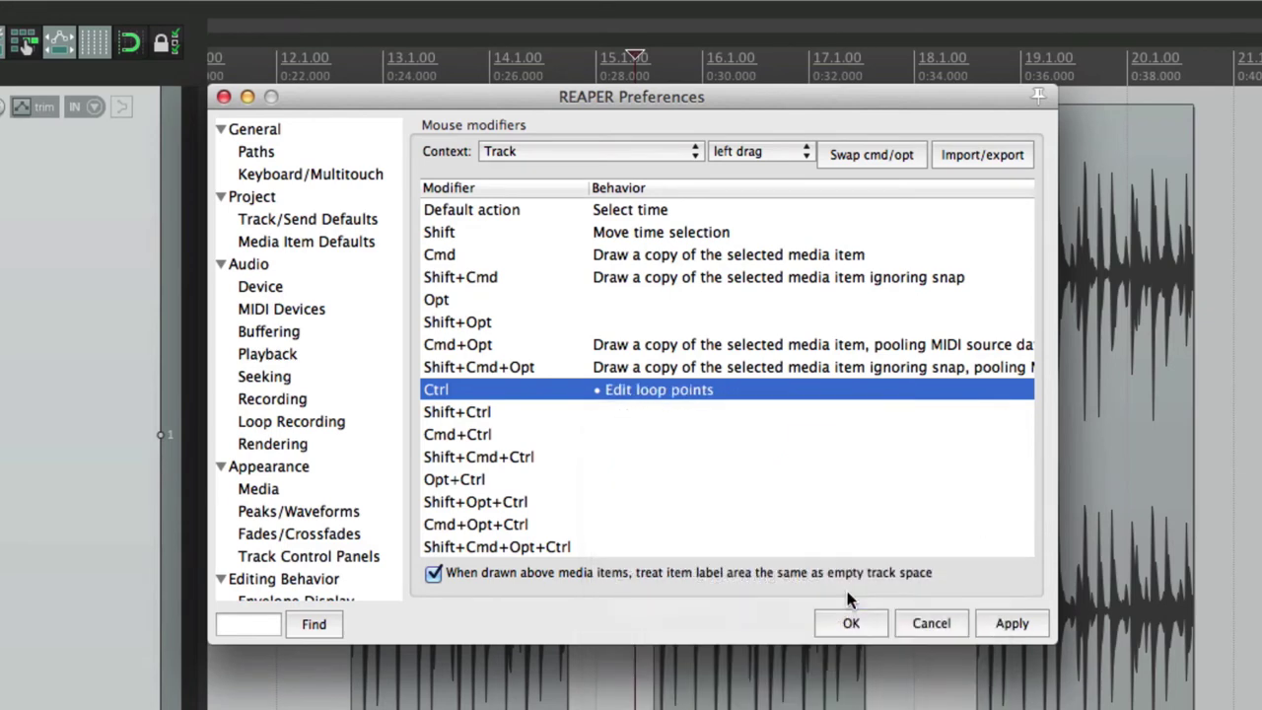
pyautogui.click(845, 623)
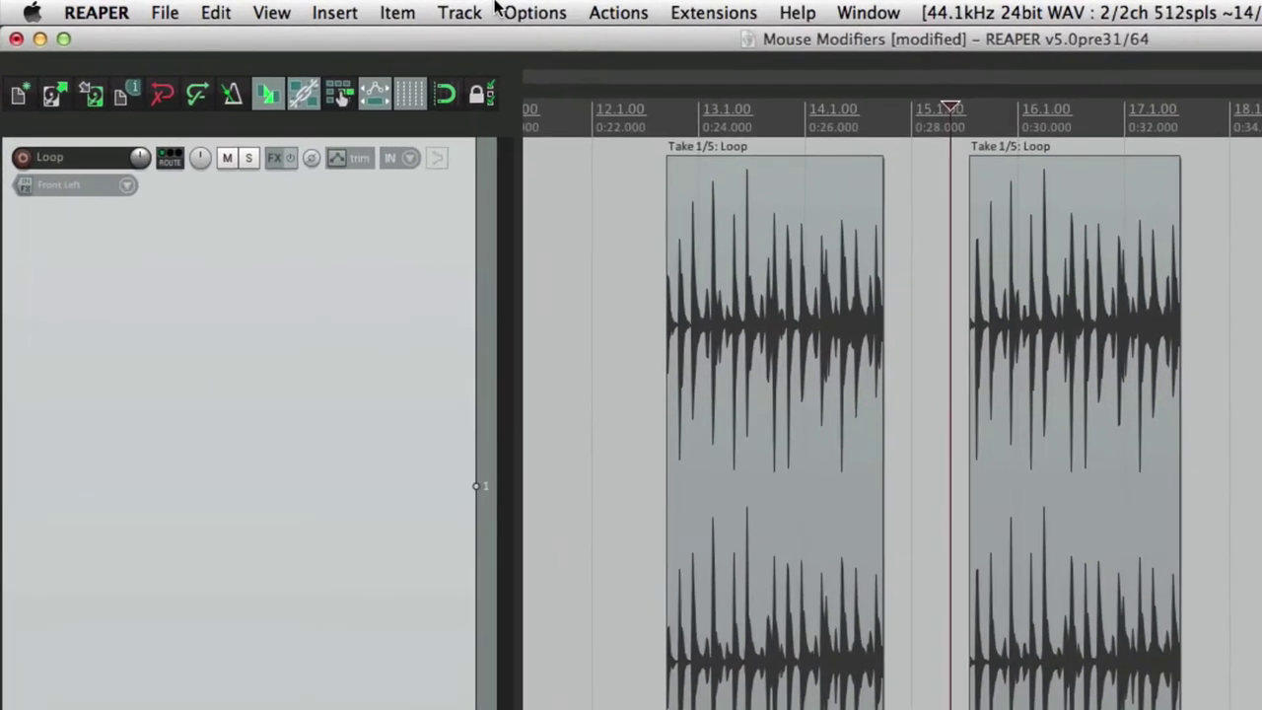
# Step: Unlink loop points from the time selection and set loop points alone from about bar 17 to bar 20
pyautogui.click(337, 7)
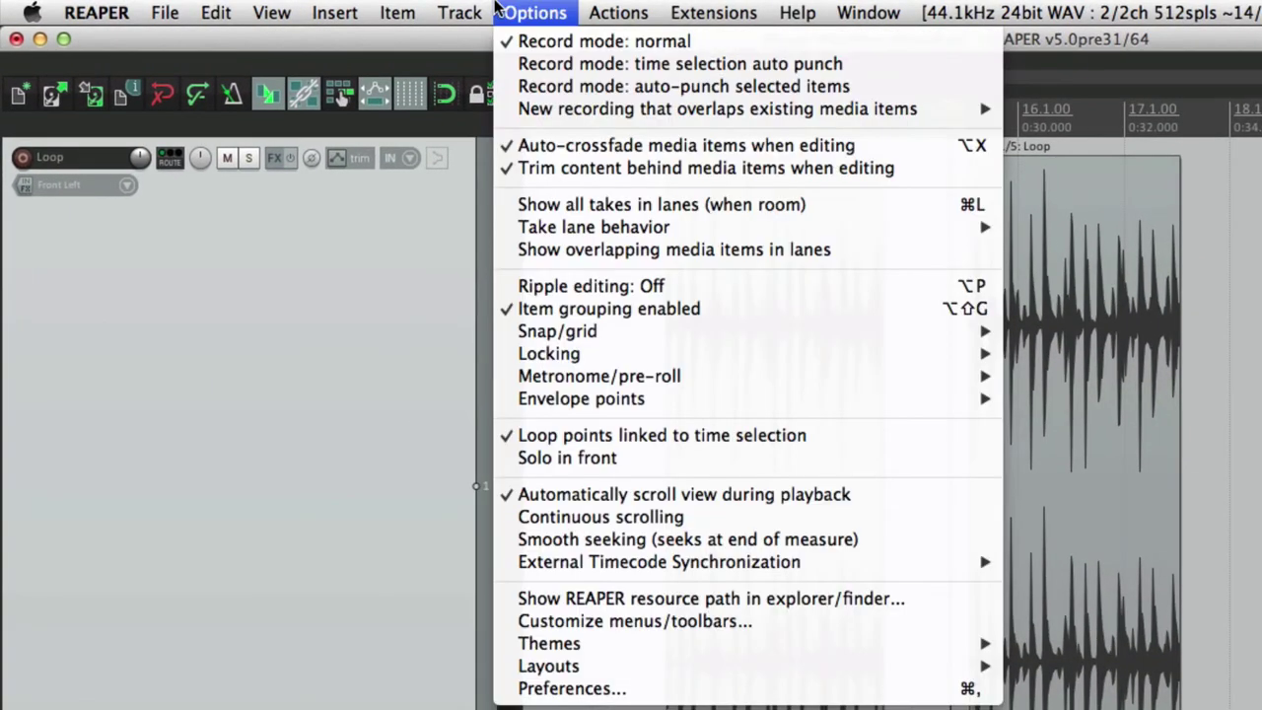
pyautogui.click(767, 437)
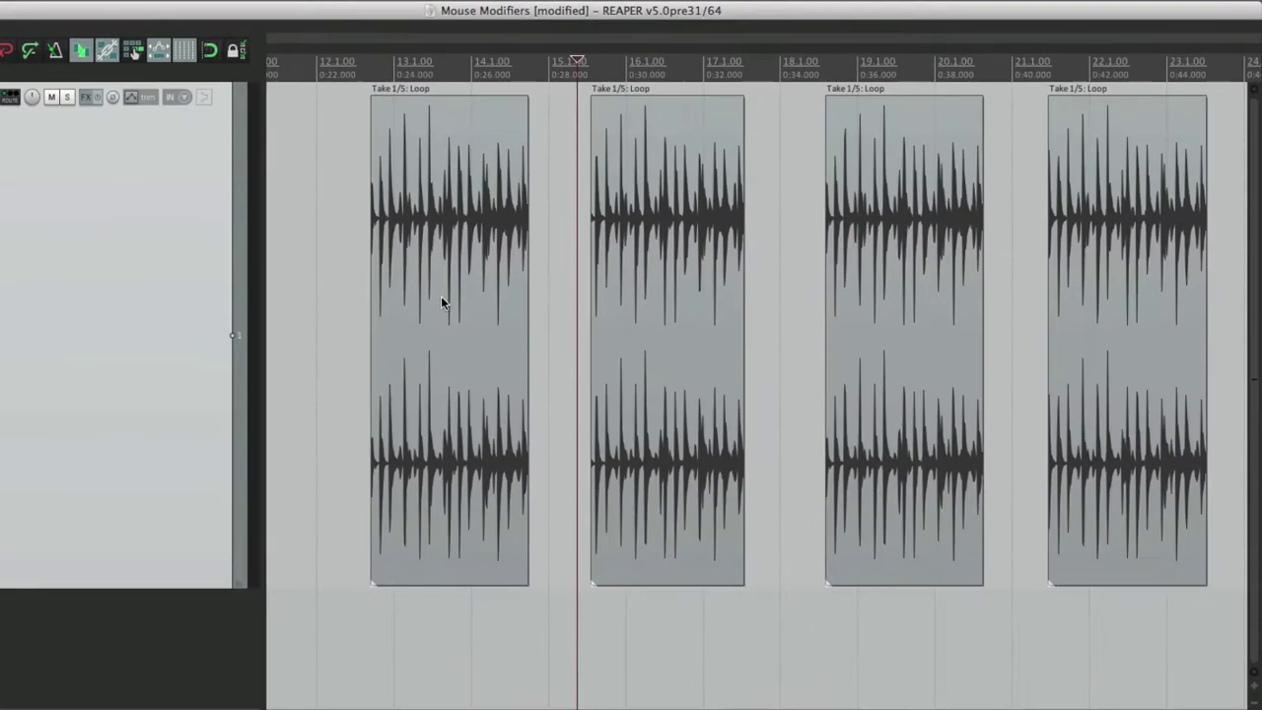
pyautogui.moveTo(697, 77); pyautogui.dragTo(932, 76)
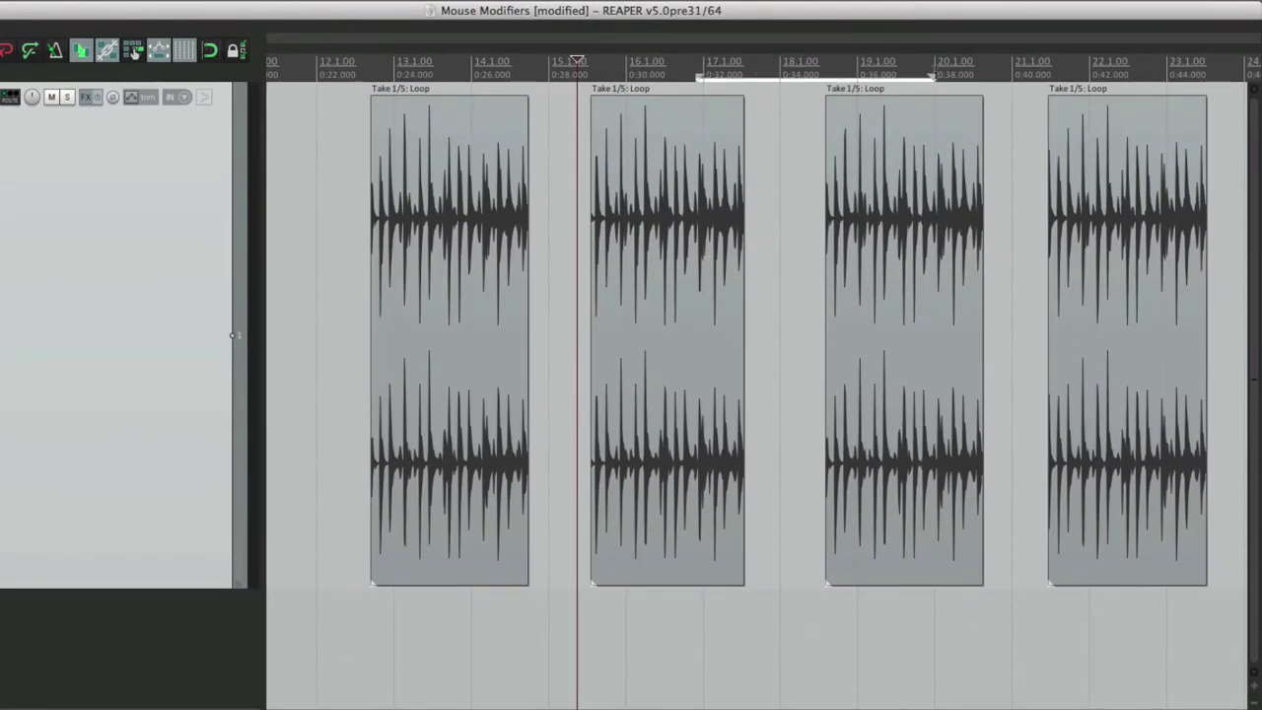
pyautogui.moveTo(807, 98); pyautogui.dragTo(1026, 126)
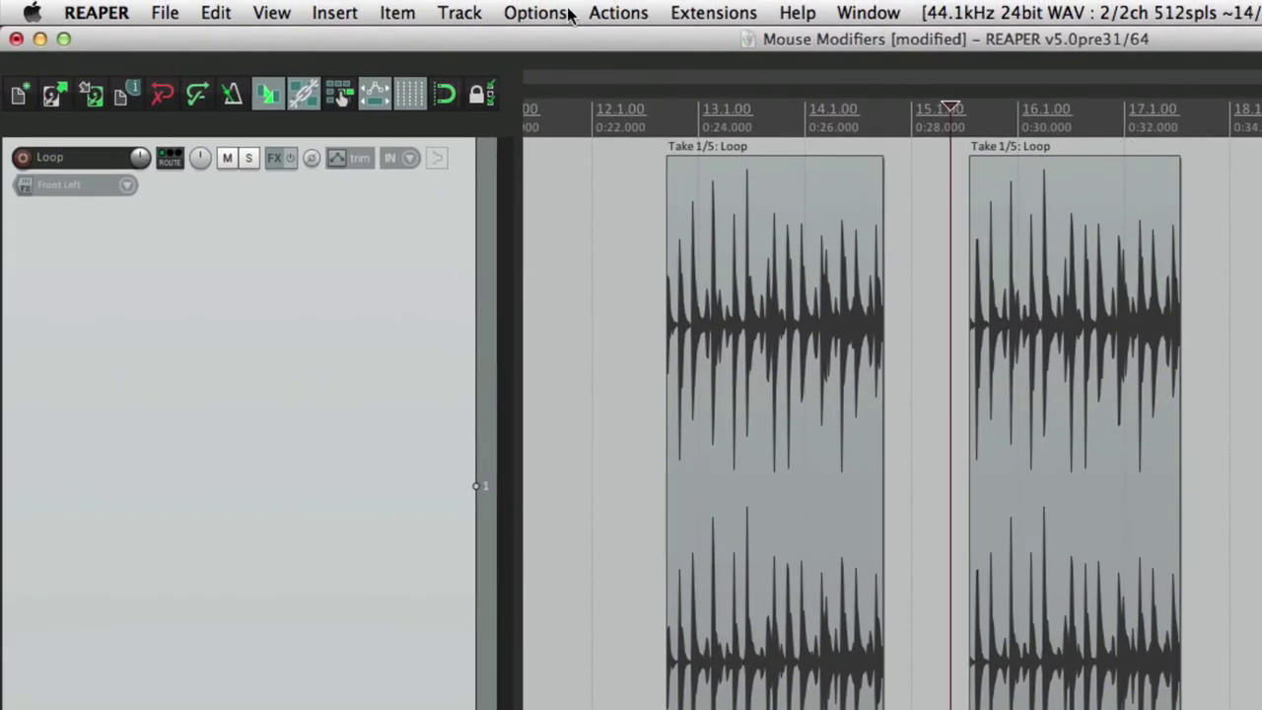
# Step: Relink loop points to the time selection and draw a range around the third loop item
pyautogui.click(567, 13)
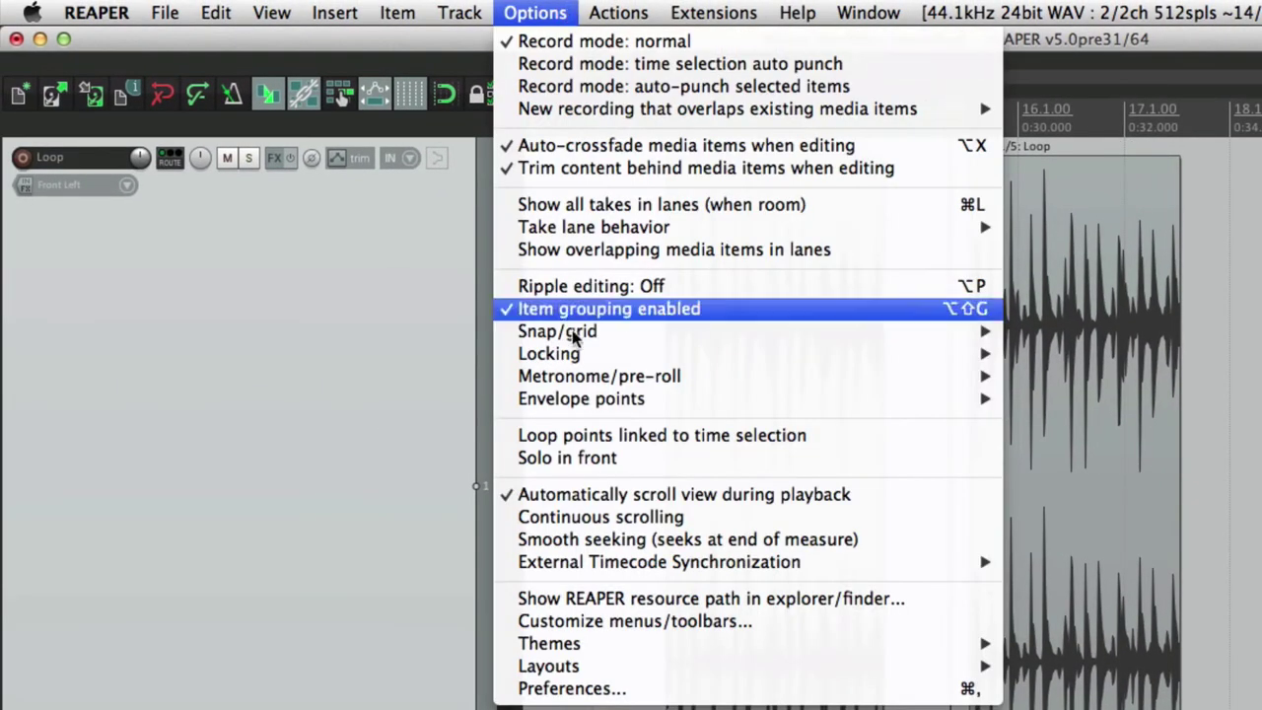
pyautogui.click(586, 443)
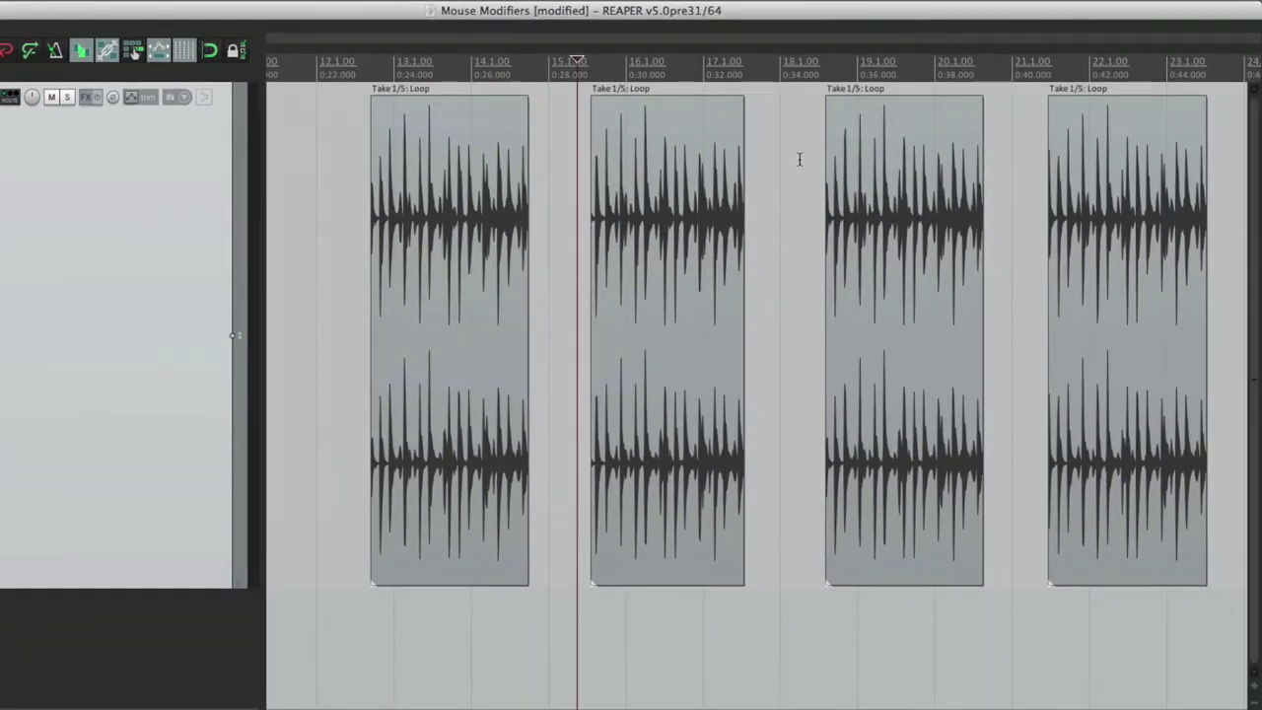
pyautogui.moveTo(797, 158); pyautogui.dragTo(1001, 178)
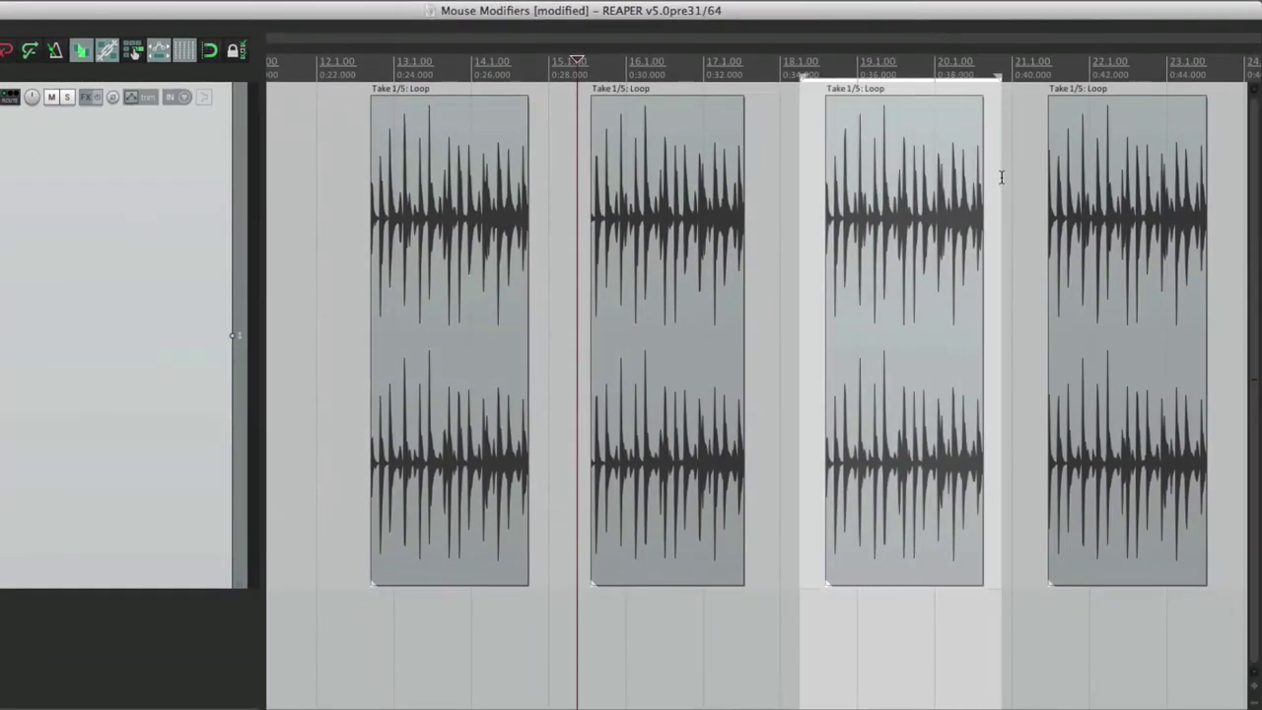
# Step: Unlink loop points from the time selection again and set the loop points around the second loop item
pyautogui.press('super+comma')
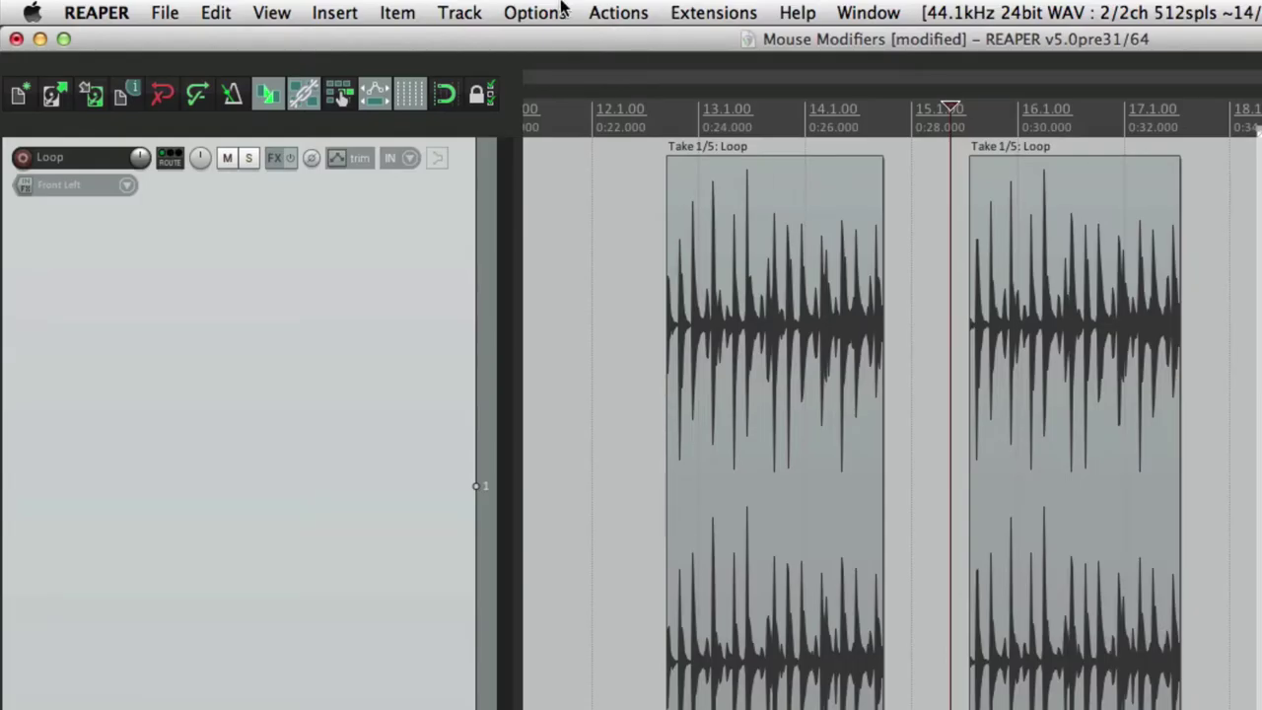
pyautogui.click(532, 12)
pyautogui.click(532, 436)
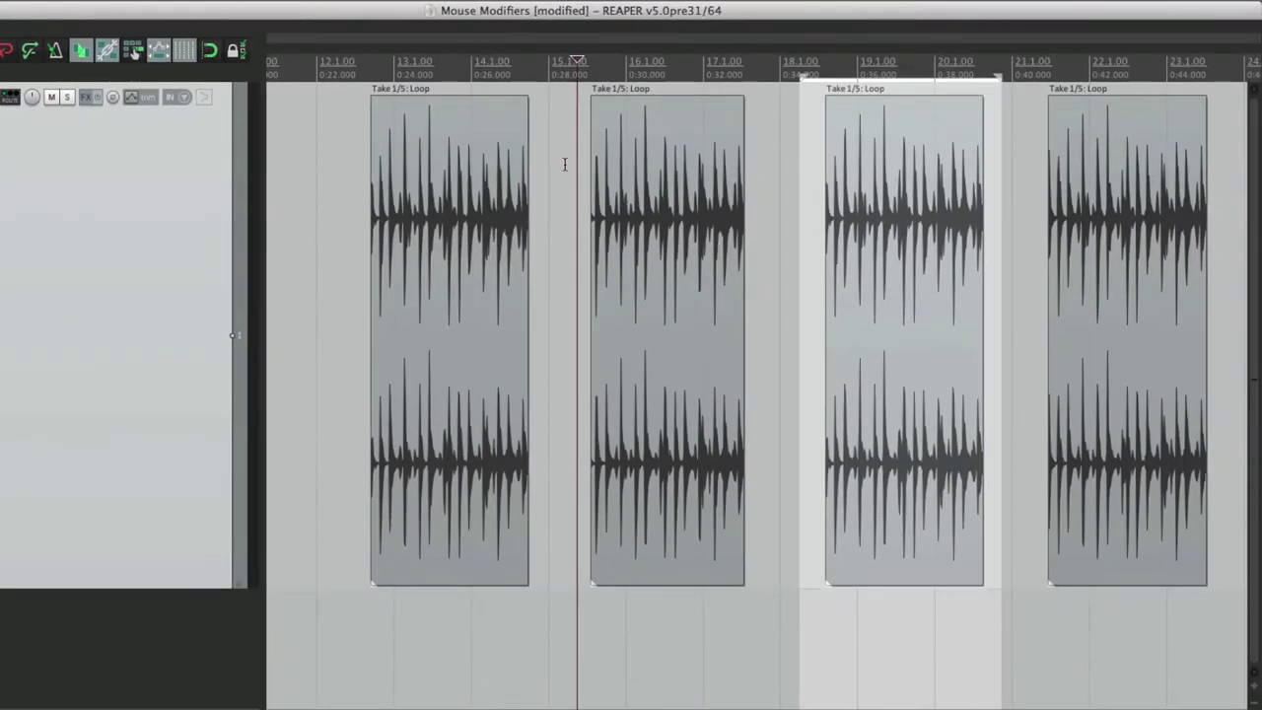
pyautogui.moveTo(566, 164); pyautogui.dragTo(772, 187)
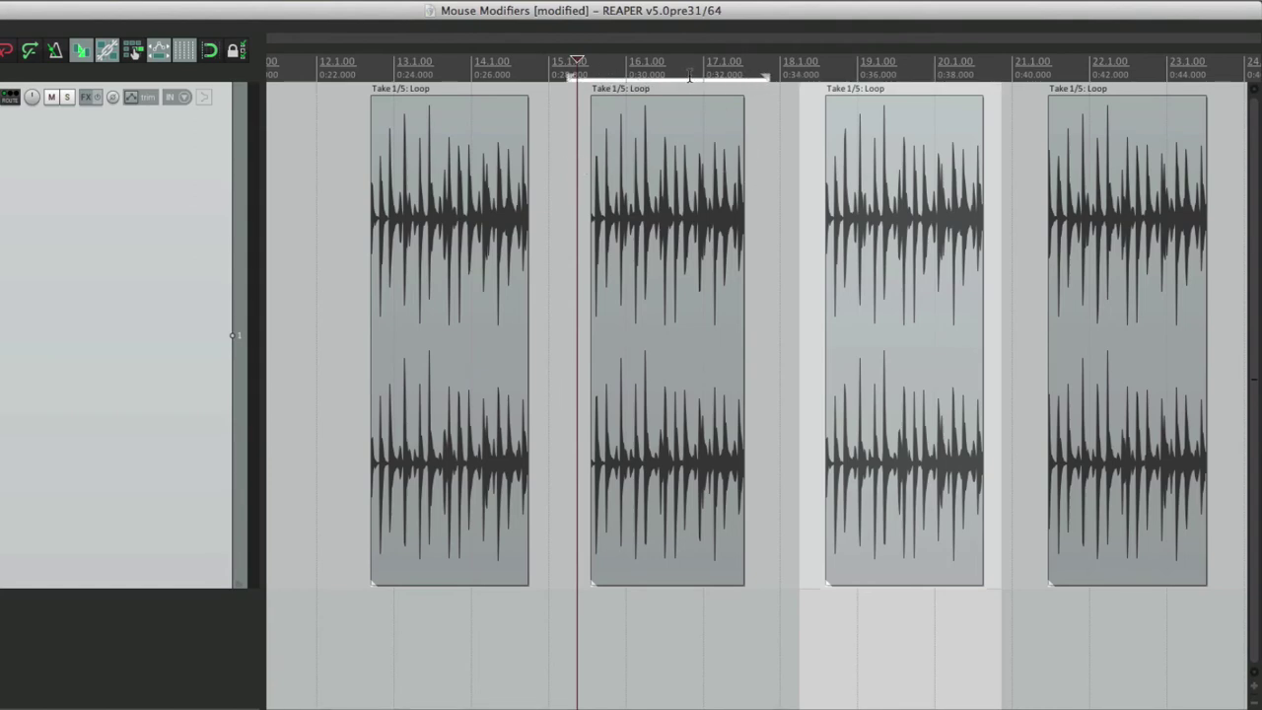
# Step: Move the loop points around the first loop item and draw a separate time selection around the second item
pyautogui.moveTo(352, 150); pyautogui.dragTo(538, 187)
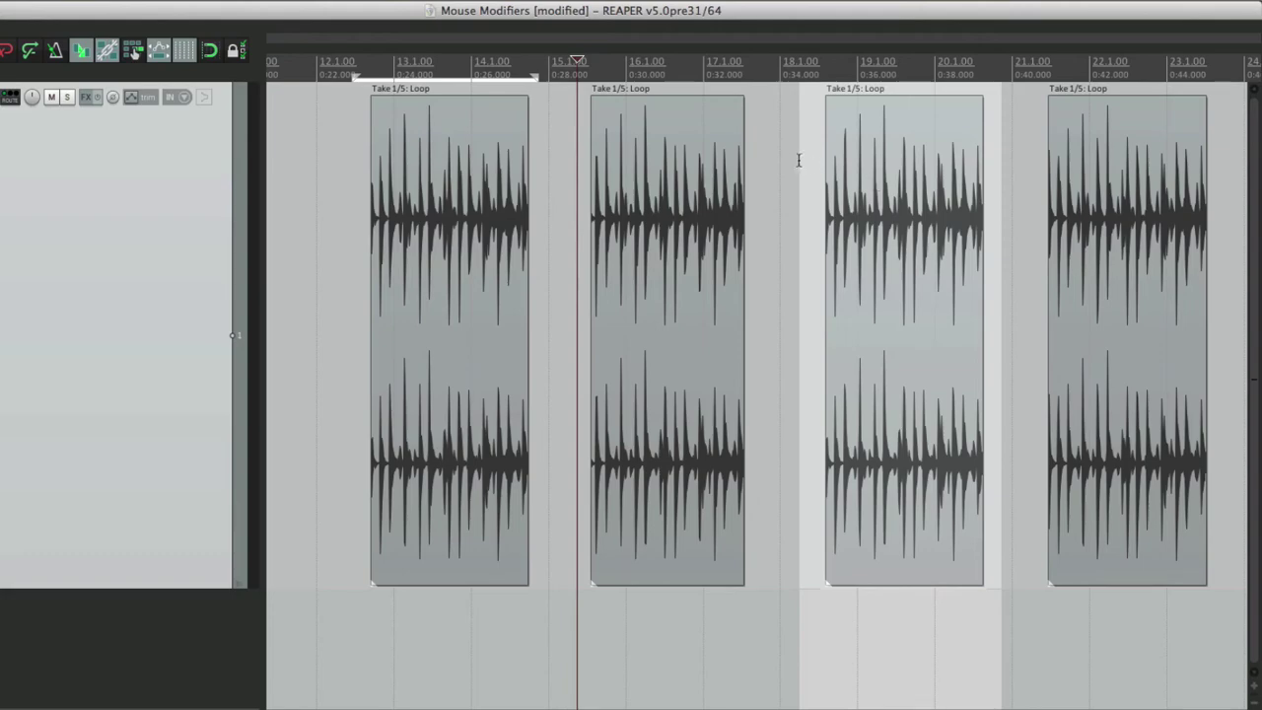
pyautogui.click(760, 162)
pyautogui.moveTo(788, 165); pyautogui.dragTo(558, 184)
# Step: Check which Track left drag behaviors are assigned to the Default action and the Ctrl modifier
pyautogui.press('super+comma')
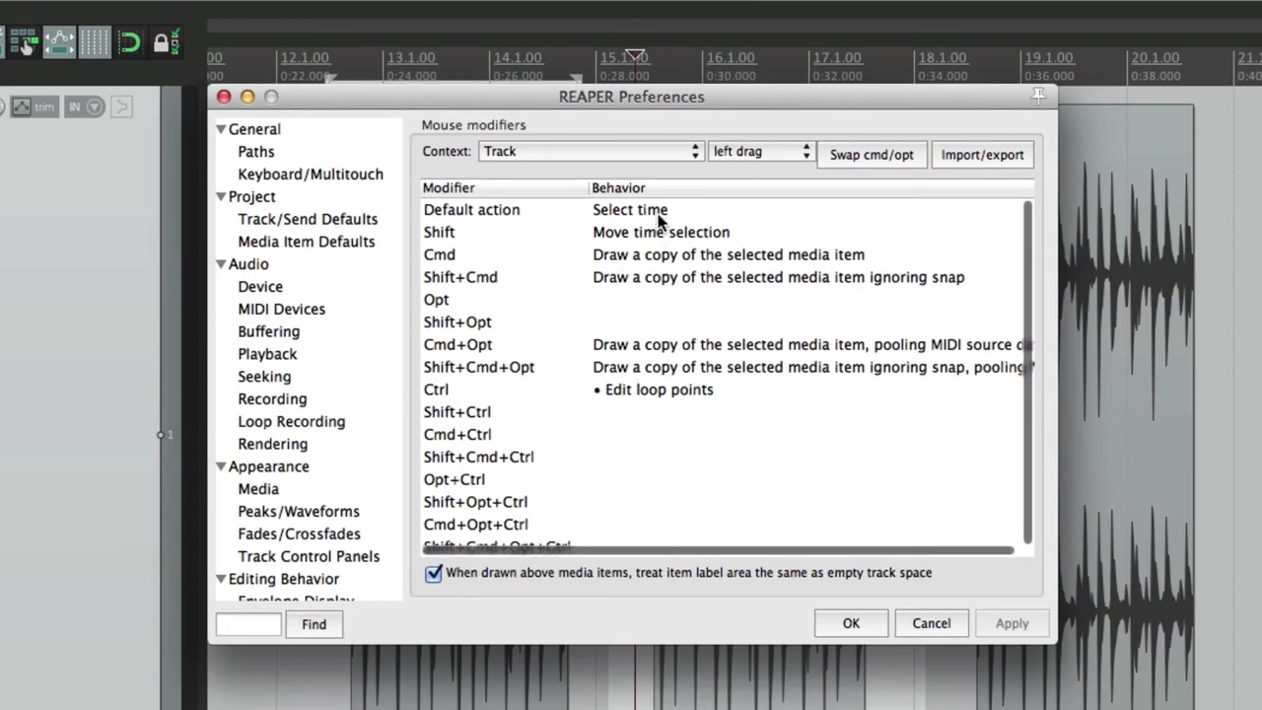
pyautogui.click(613, 186)
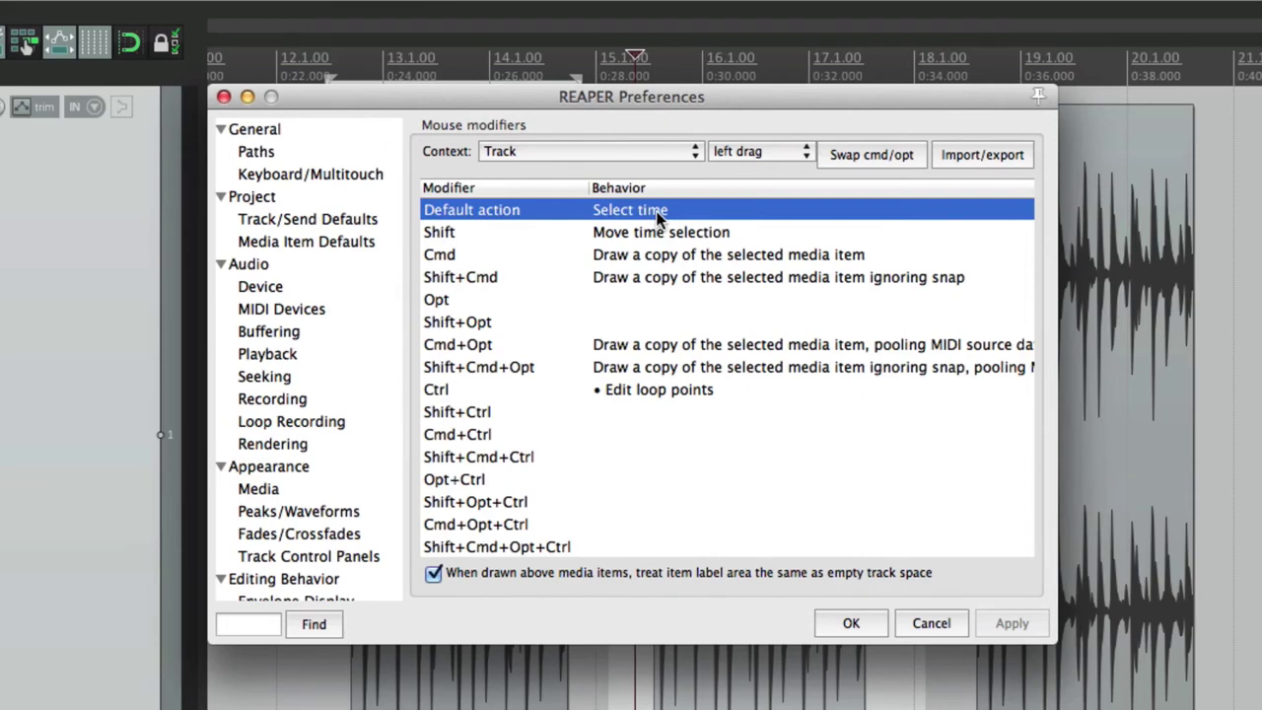
pyautogui.click(659, 395)
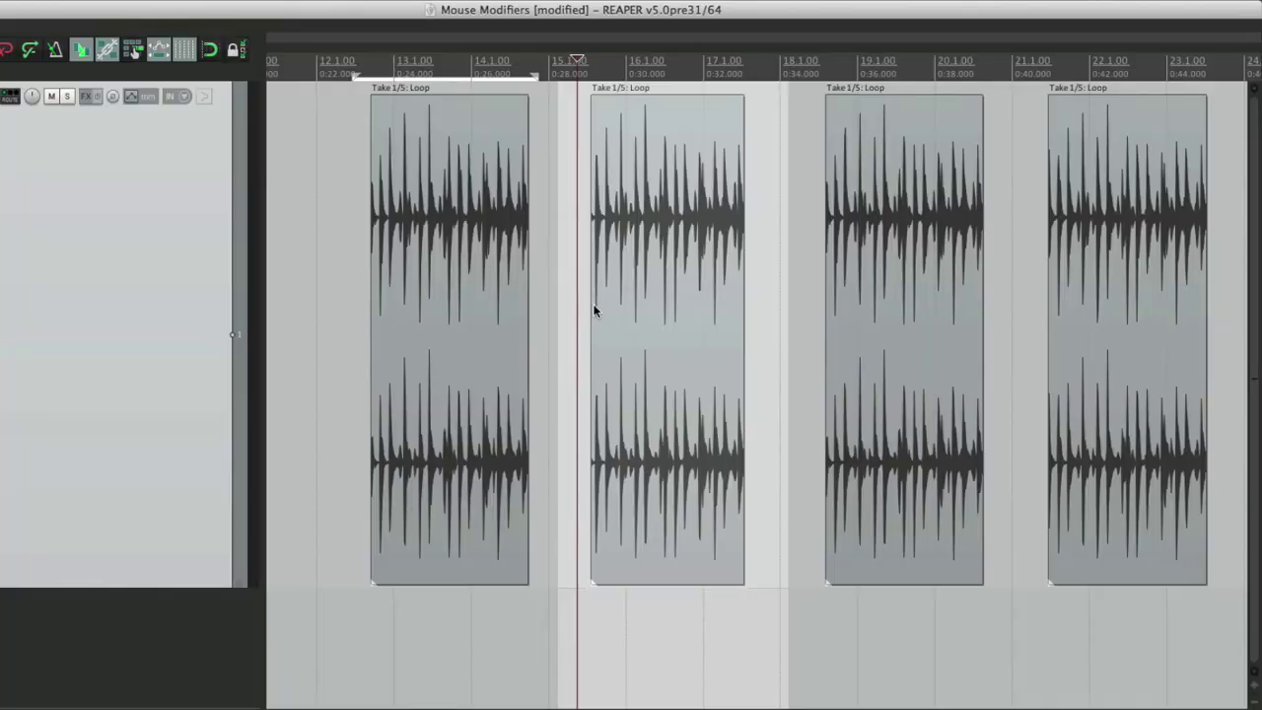
# Step: Turn on Loop points linked to time selection and test the loop point edit around the third loop item
pyautogui.moveTo(815, 166); pyautogui.dragTo(1020, 197)
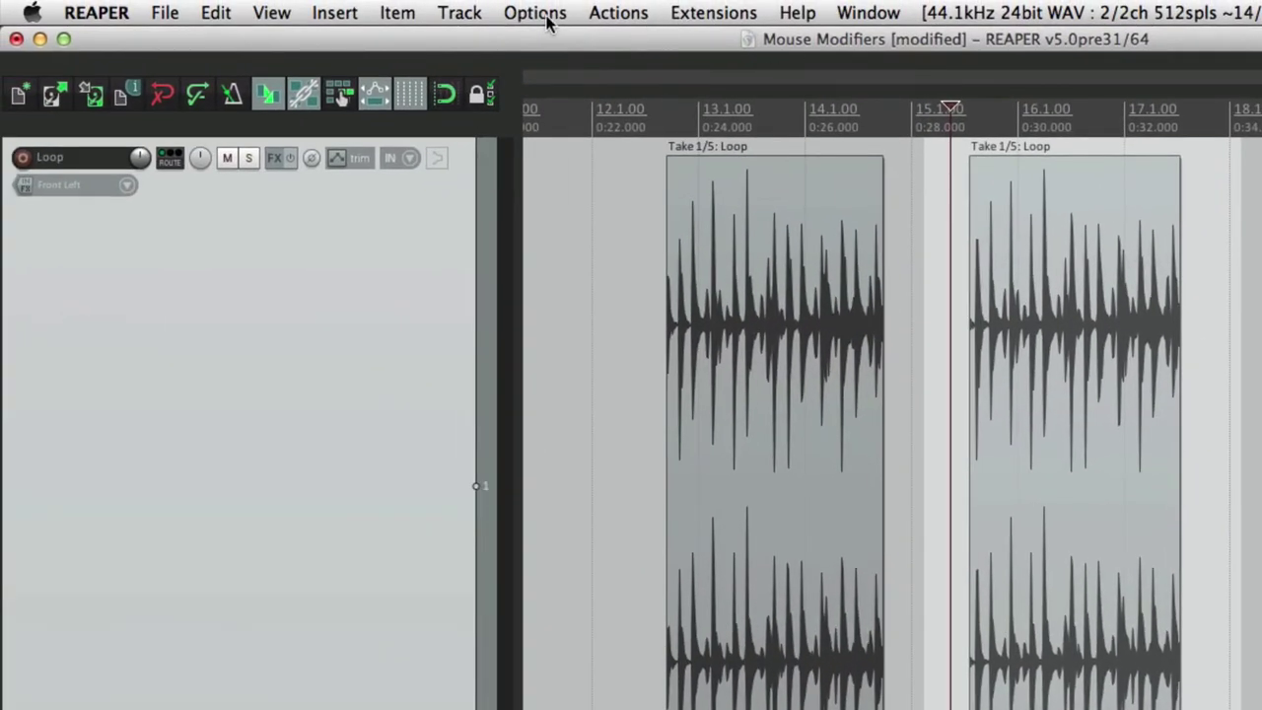
pyautogui.click(545, 16)
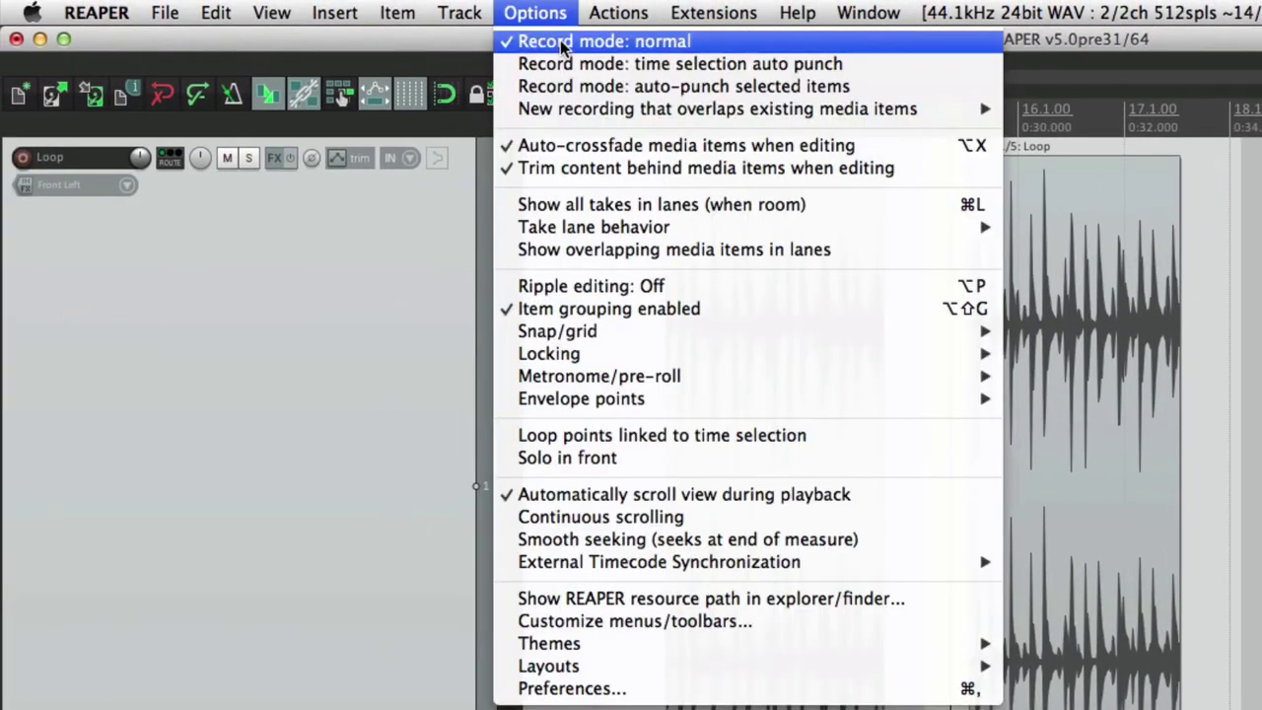
pyautogui.click(731, 444)
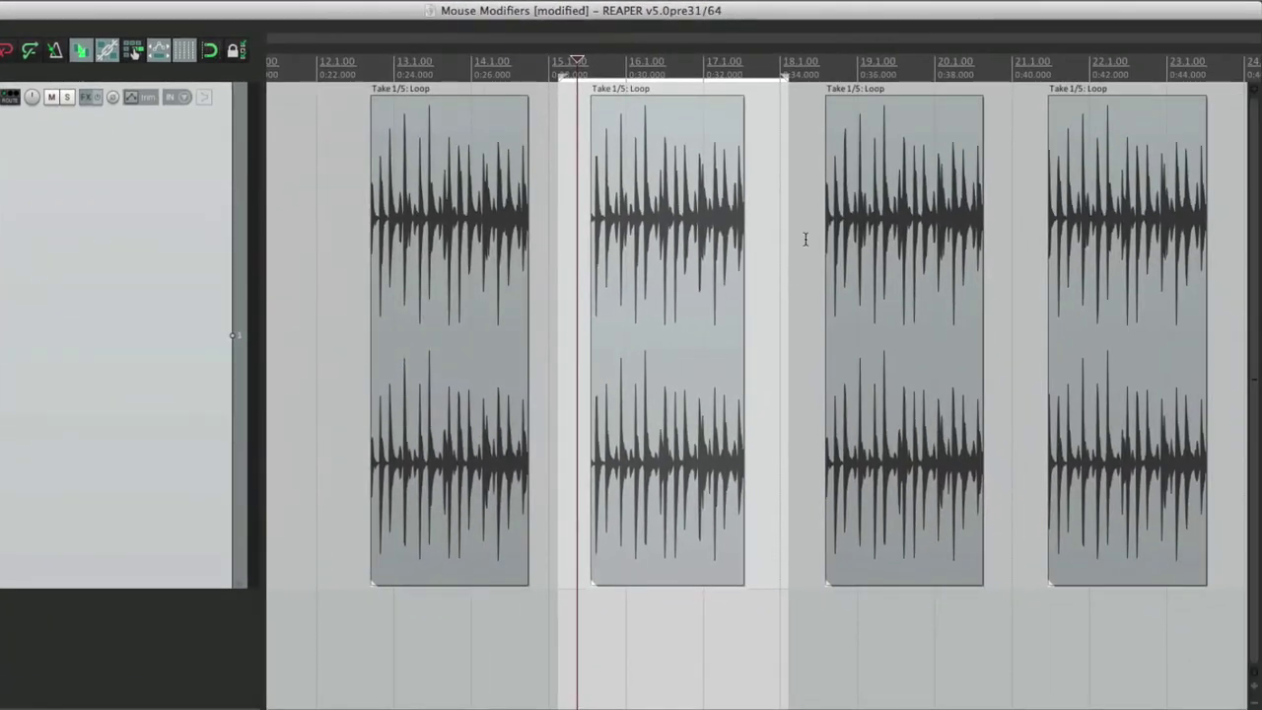
pyautogui.moveTo(805, 239); pyautogui.dragTo(1024, 267)
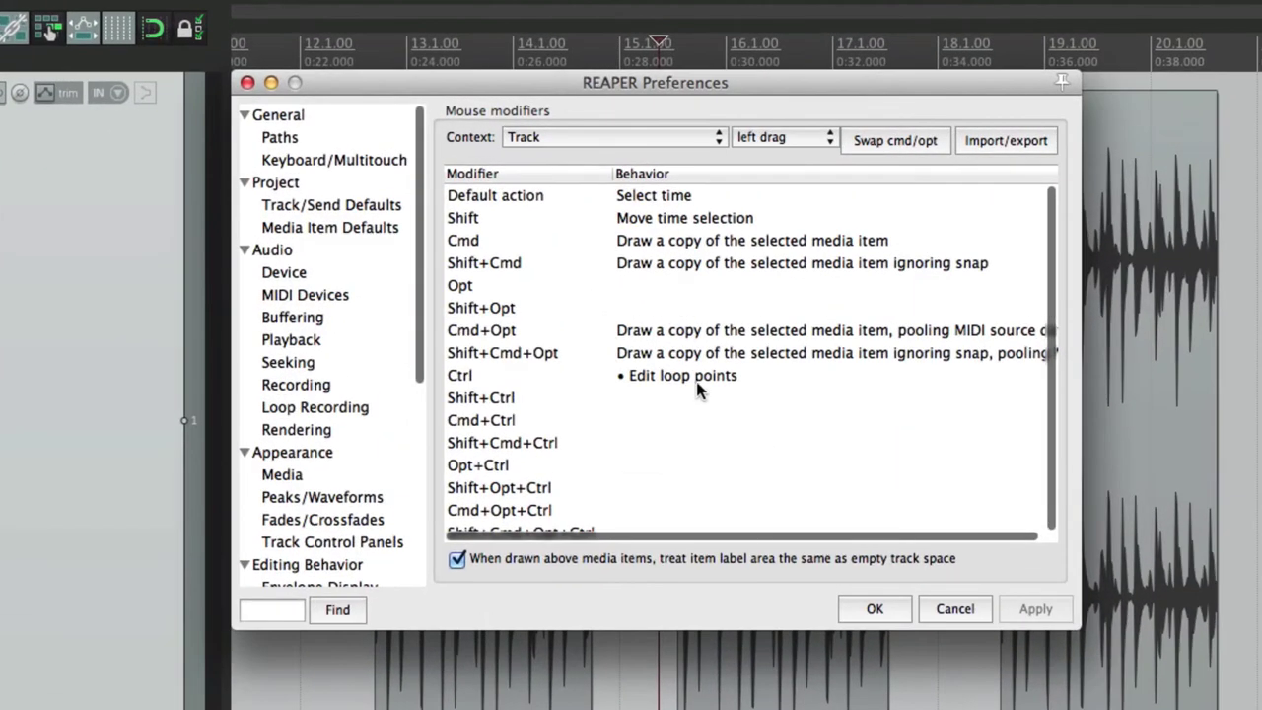
# Step: Change the Ctrl modifier for Track left drag from Edit loop points to Move time selection
pyautogui.click(694, 377)
pyautogui.rightClick(693, 375)
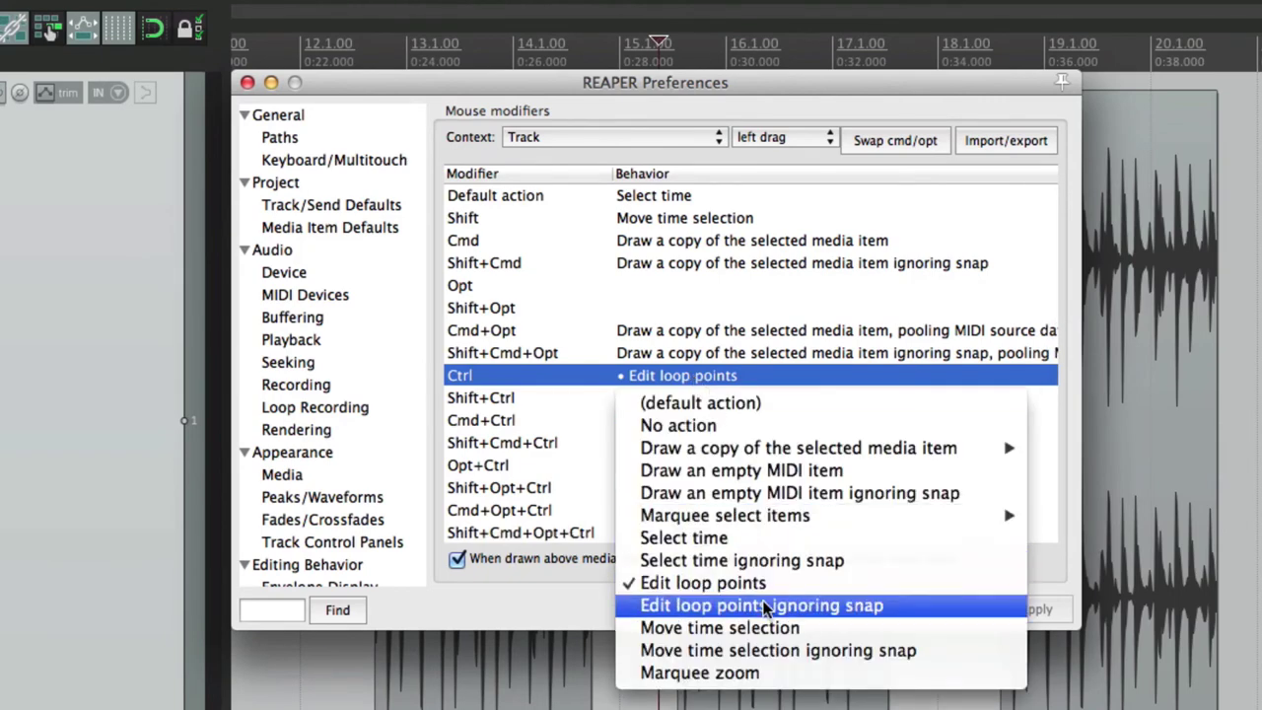
pyautogui.click(776, 626)
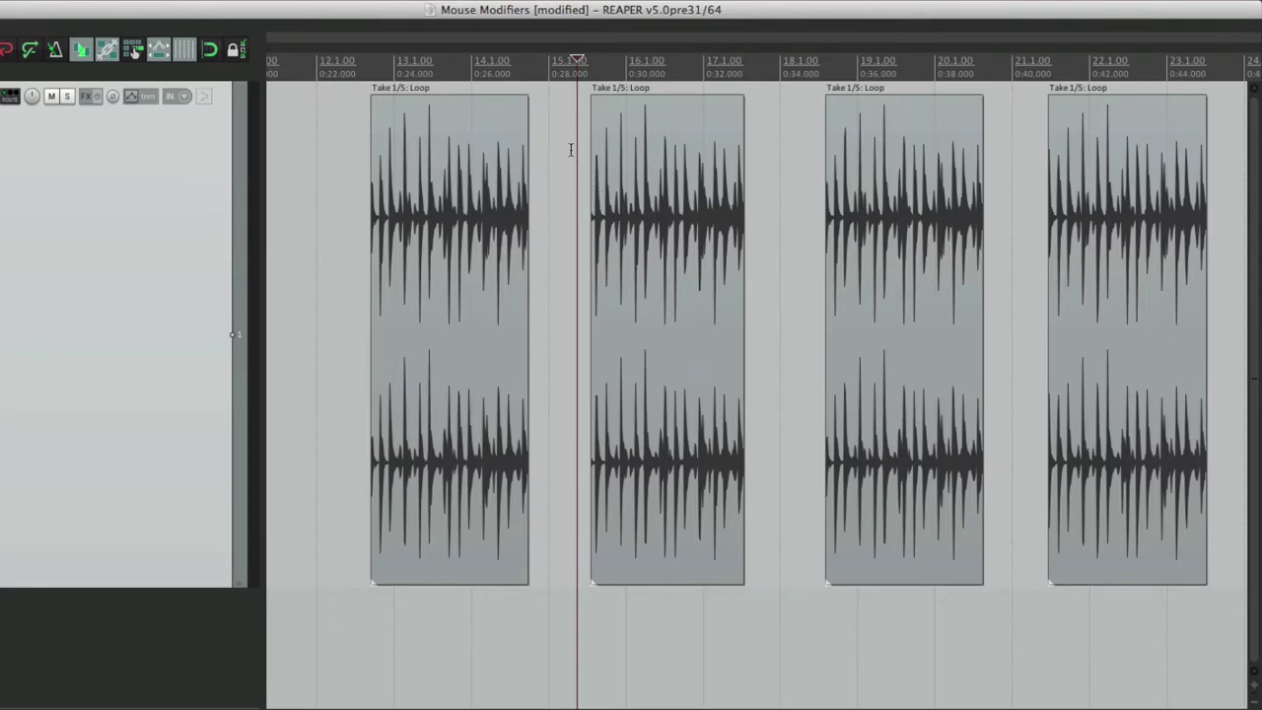
# Step: Draw a time selection around the second loop item, move it over the third item, and move it back
pyautogui.moveTo(577, 148); pyautogui.dragTo(760, 169)
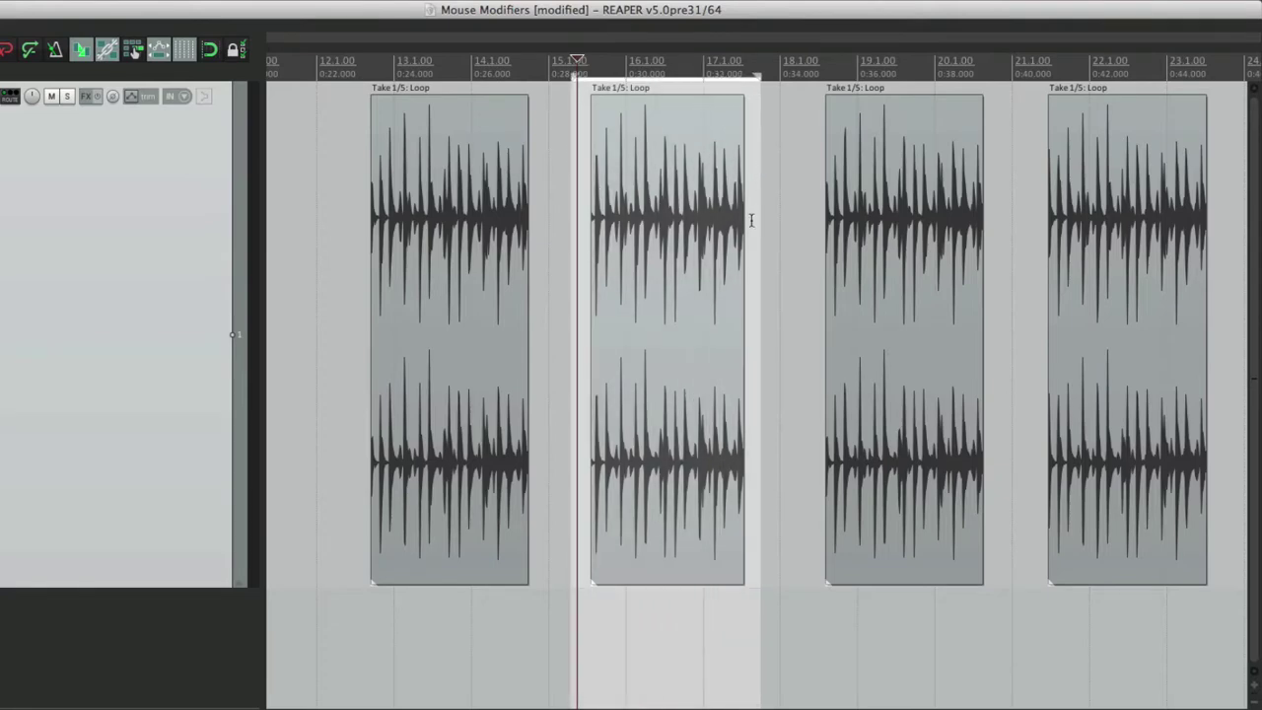
pyautogui.moveTo(752, 220)
pyautogui.mouseDown()
pyautogui.moveTo(796, 222)
pyautogui.moveTo(737, 226)
pyautogui.moveTo(775, 242)
pyautogui.moveTo(755, 238)
pyautogui.mouseUp()
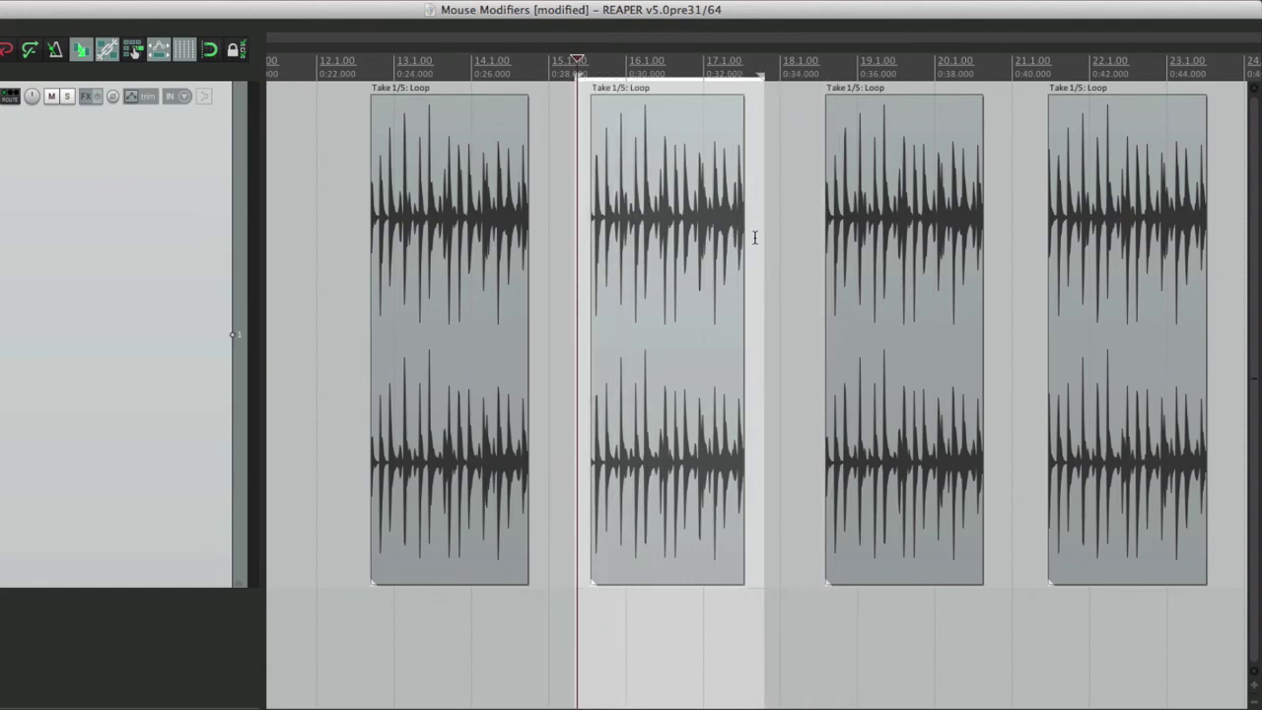
pyautogui.moveTo(800, 205); pyautogui.dragTo(986, 238)
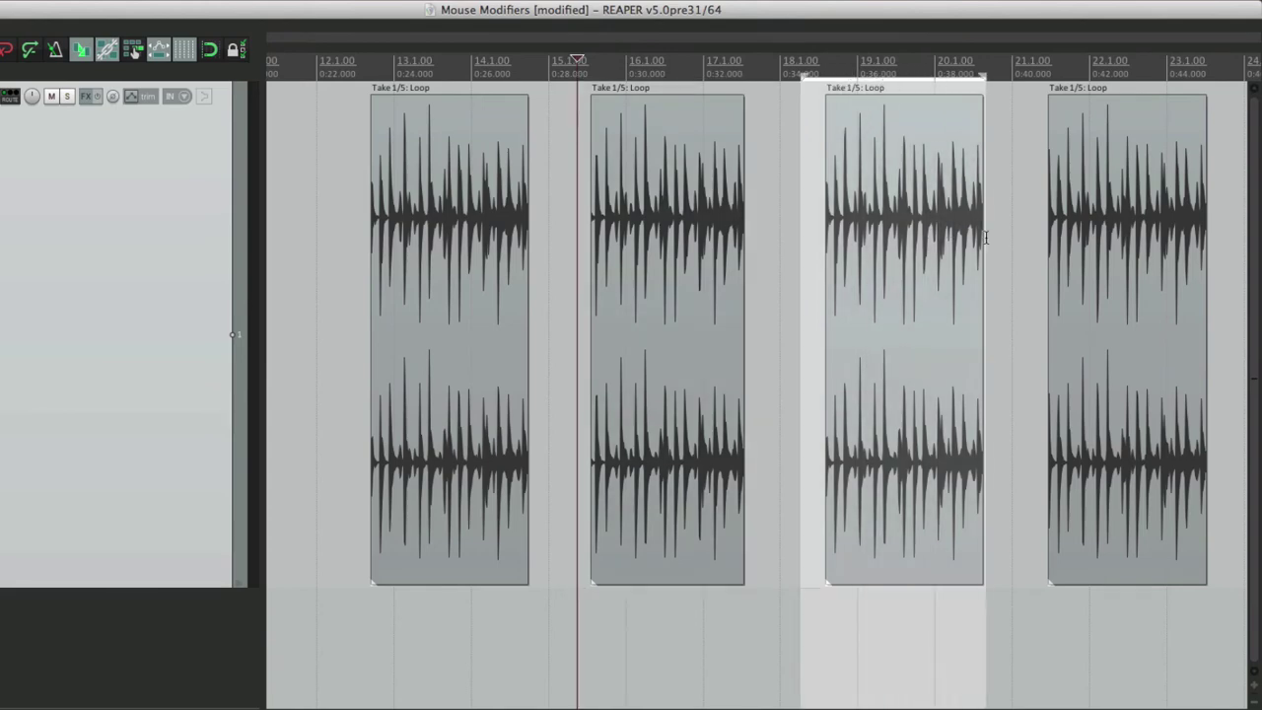
pyautogui.moveTo(818, 248); pyautogui.dragTo(583, 250)
# Step: Change the Ctrl modifier for Track left drag from Move time selection to Marquee zoom
pyautogui.press('super+comma')
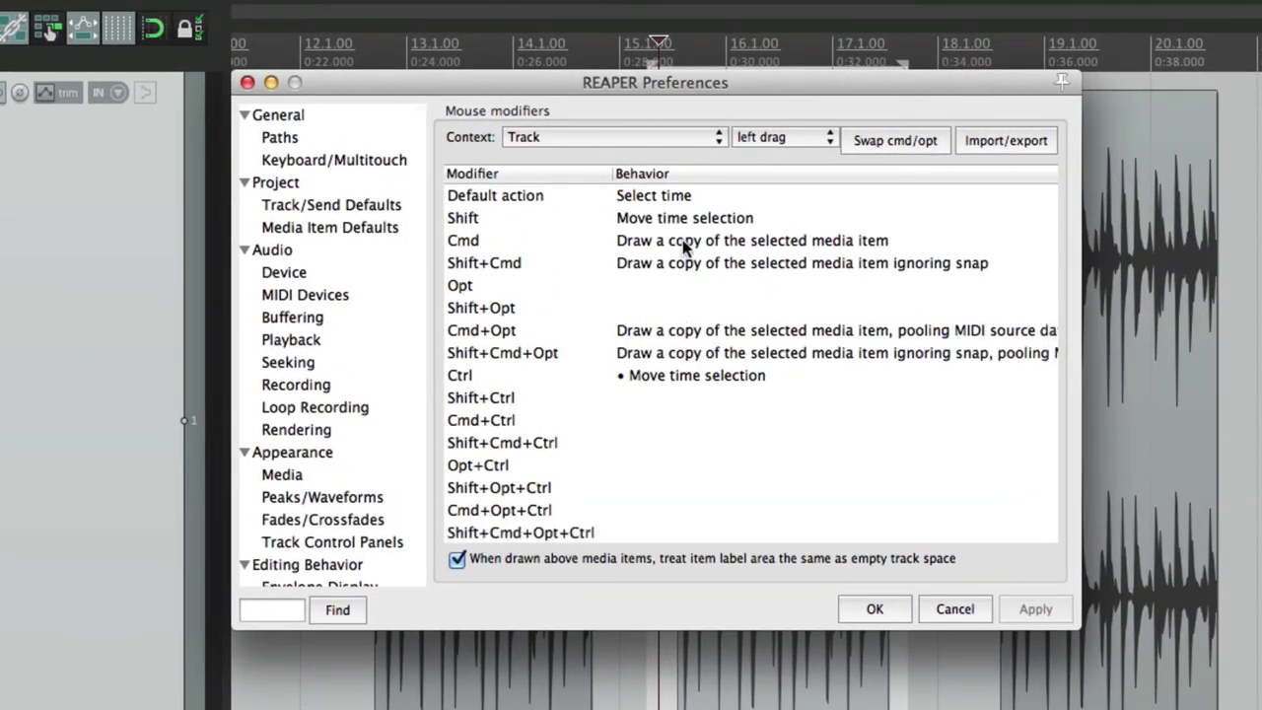
pyautogui.click(676, 224)
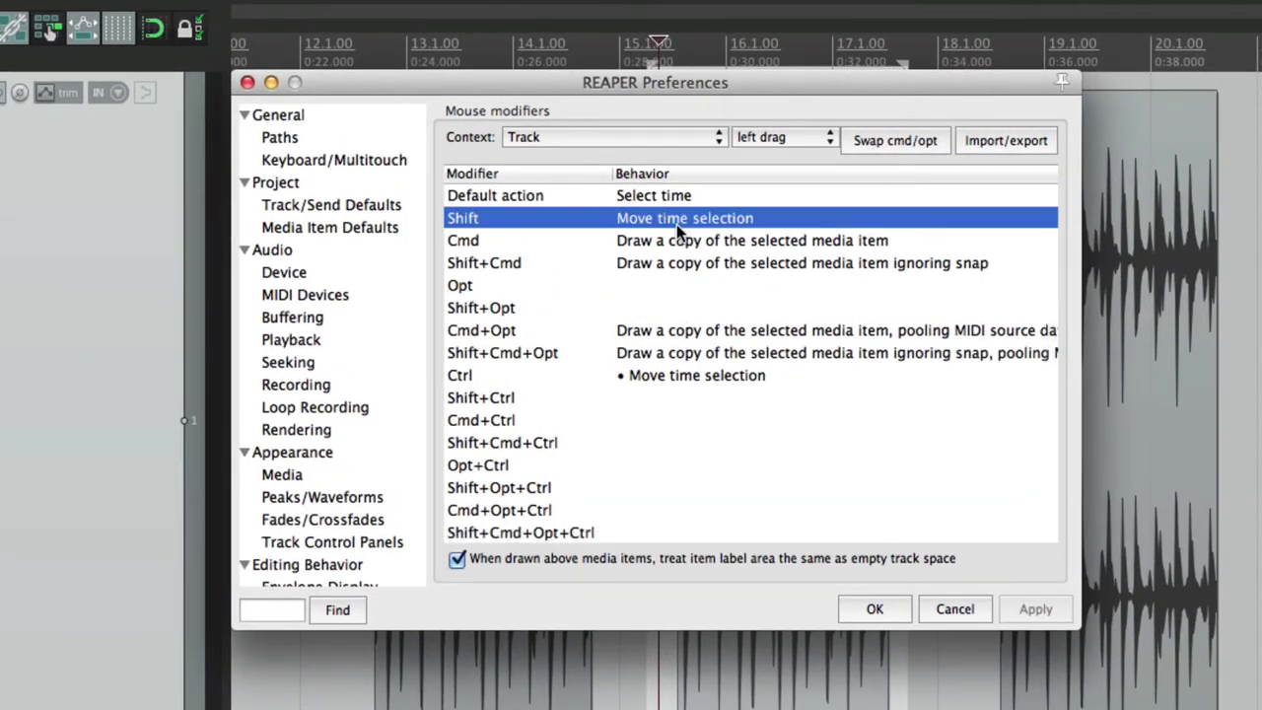
pyautogui.click(676, 385)
pyautogui.click(676, 384)
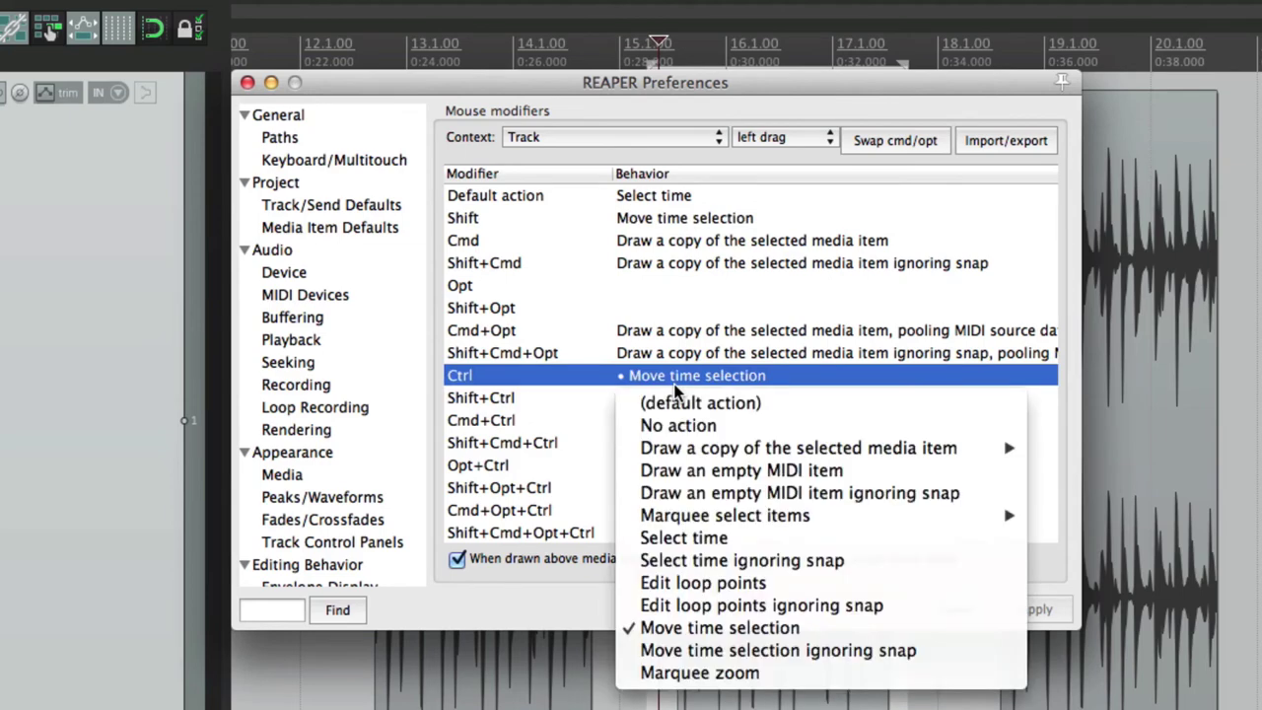
pyautogui.click(745, 674)
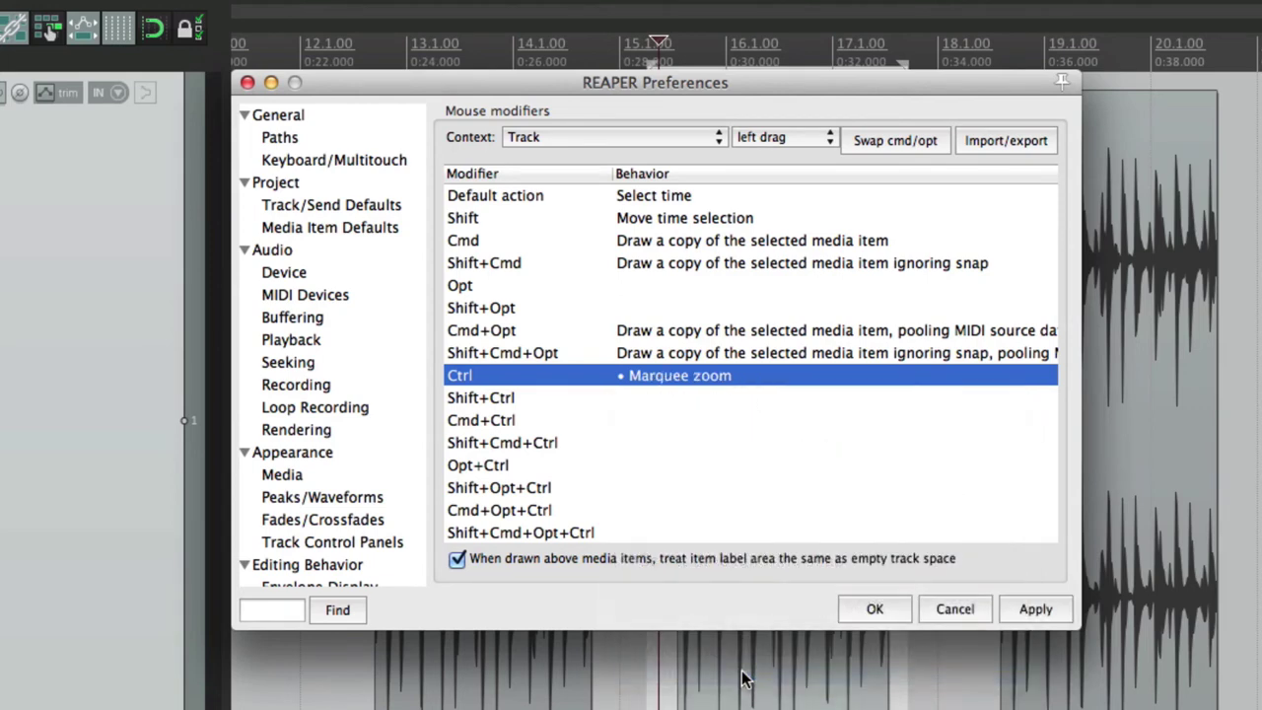
# Step: Assign Restore previous zoom/scroll to the Ctrl modifier for Track left click and return to the left drag modifiers
pyautogui.click(784, 137)
pyautogui.click(785, 117)
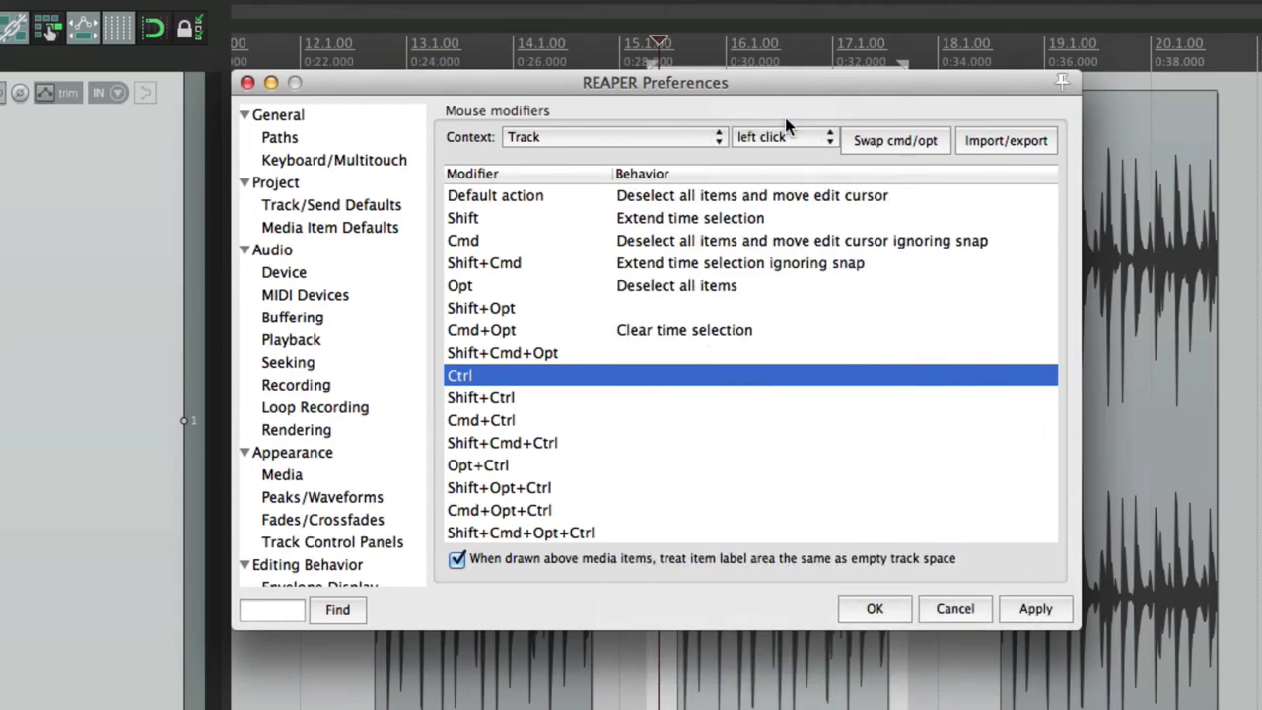
pyautogui.click(664, 377)
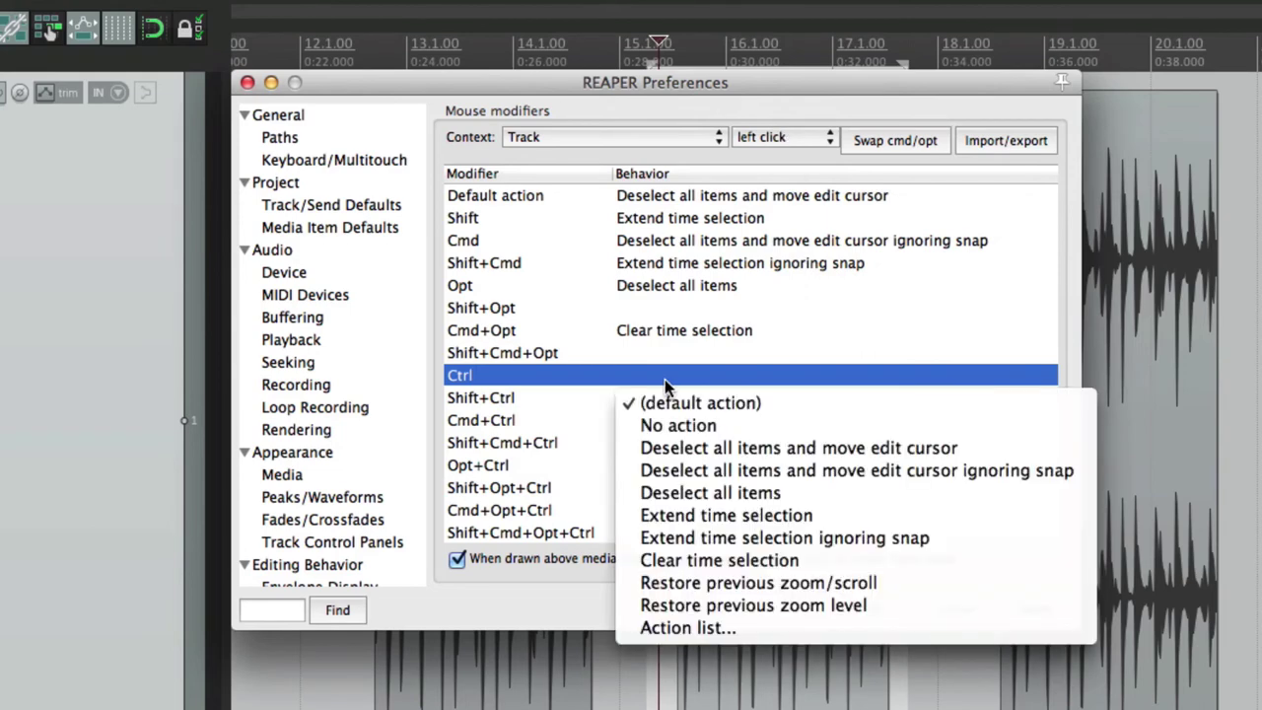
pyautogui.click(660, 582)
pyautogui.click(794, 138)
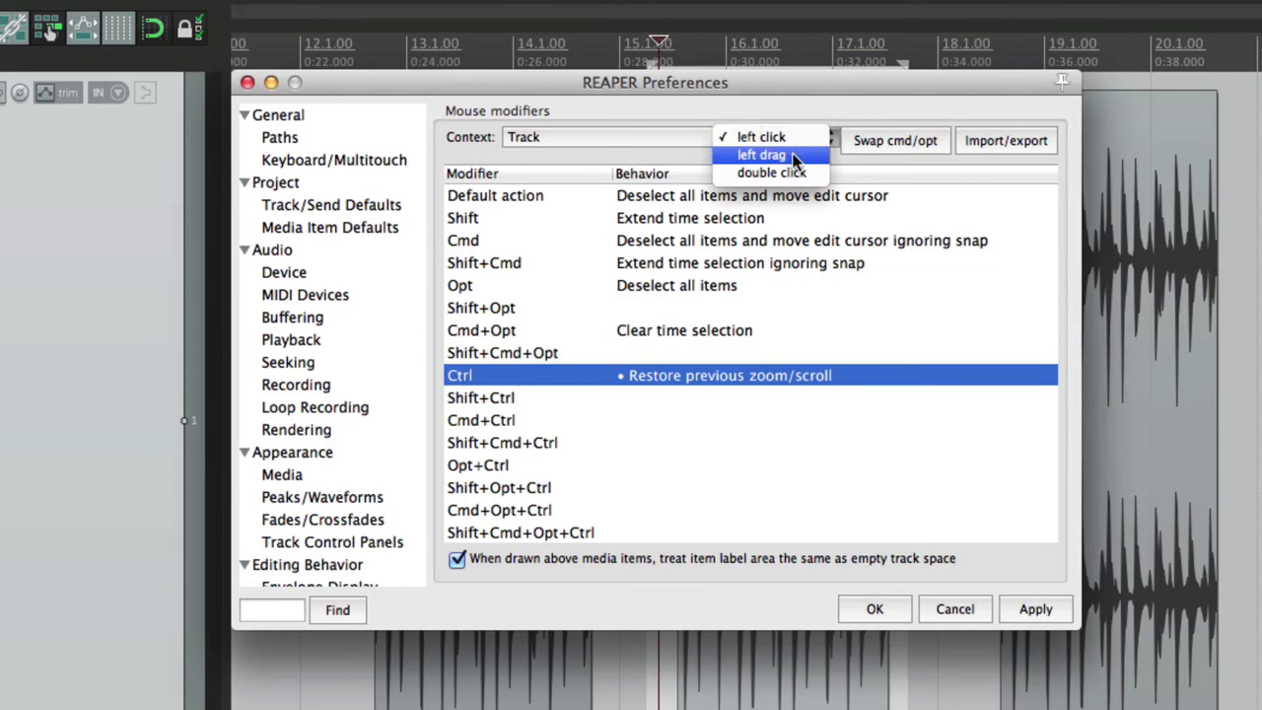
pyautogui.click(795, 156)
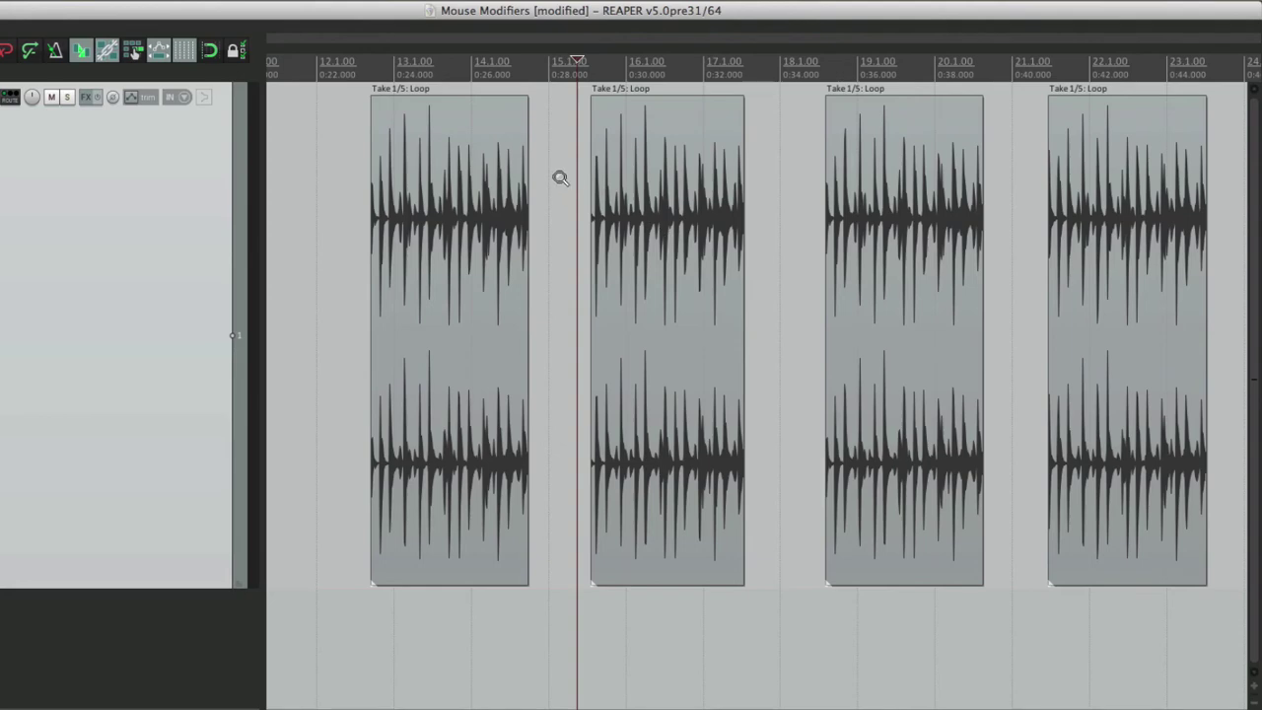
# Step: Marquee zoom into the start of the second loop item and restore the previous zoom
pyautogui.moveTo(559, 178); pyautogui.dragTo(901, 227)
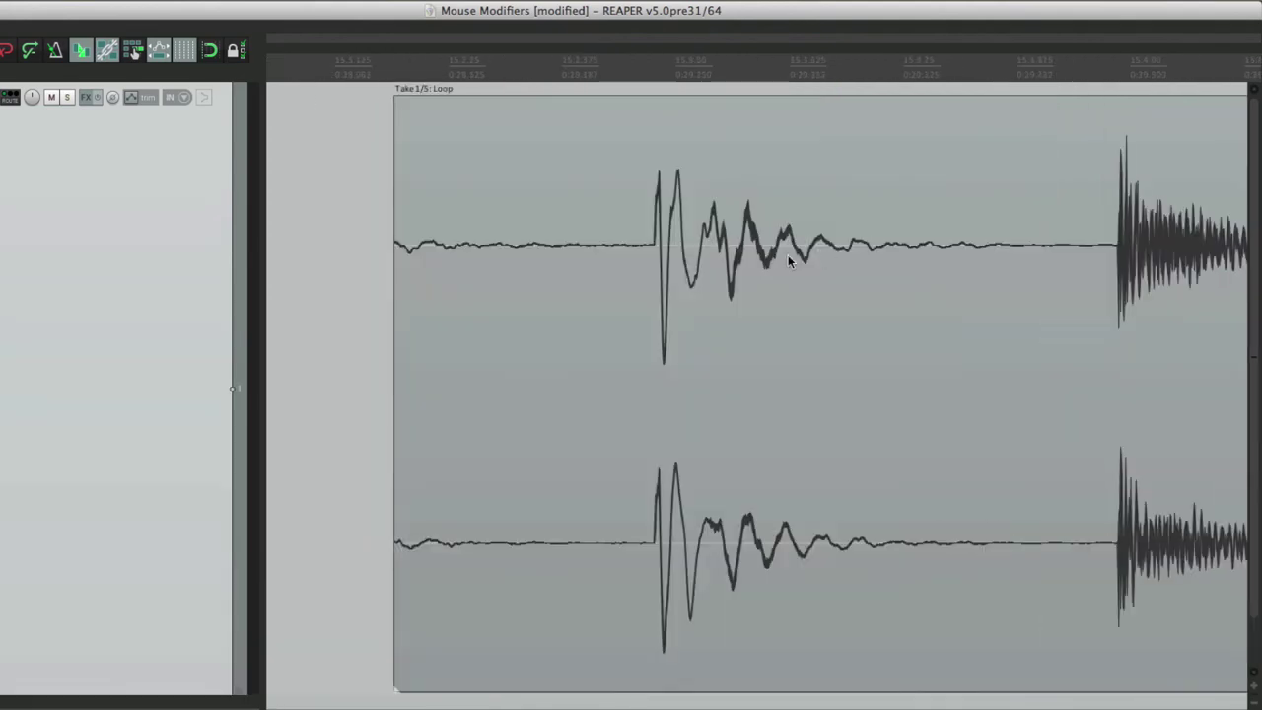
pyautogui.click(368, 222)
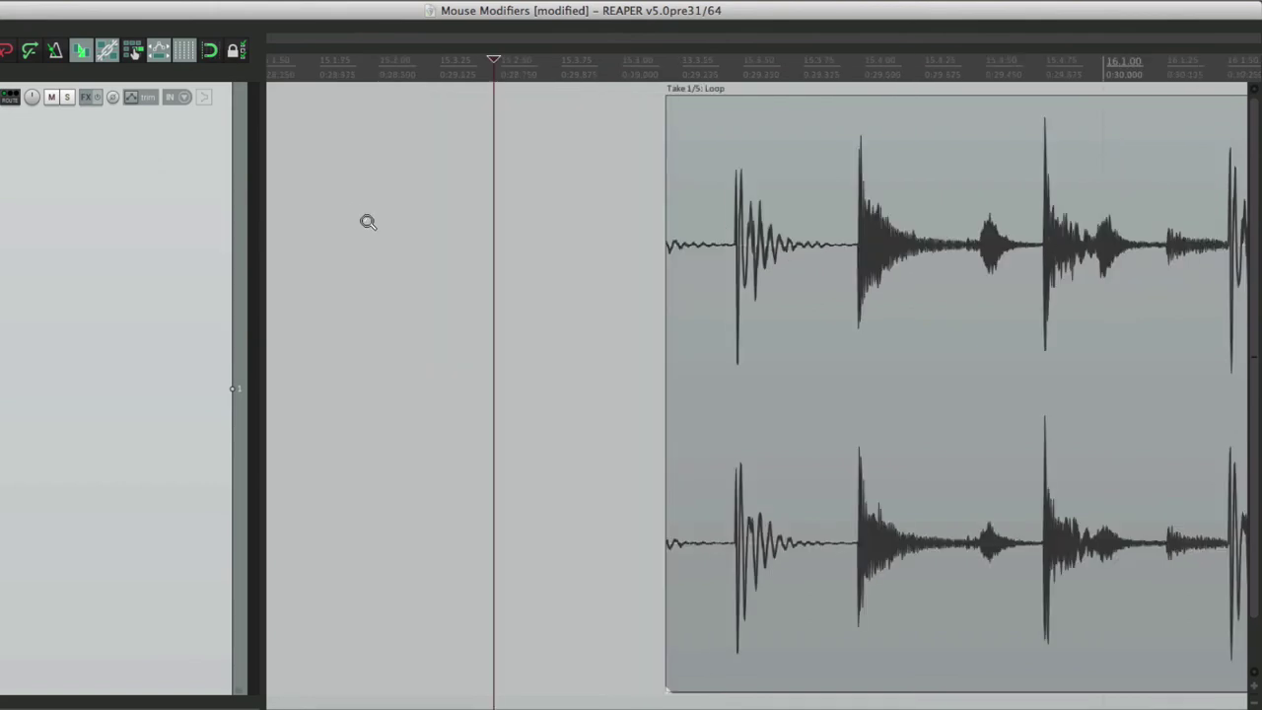
pyautogui.click(519, 226)
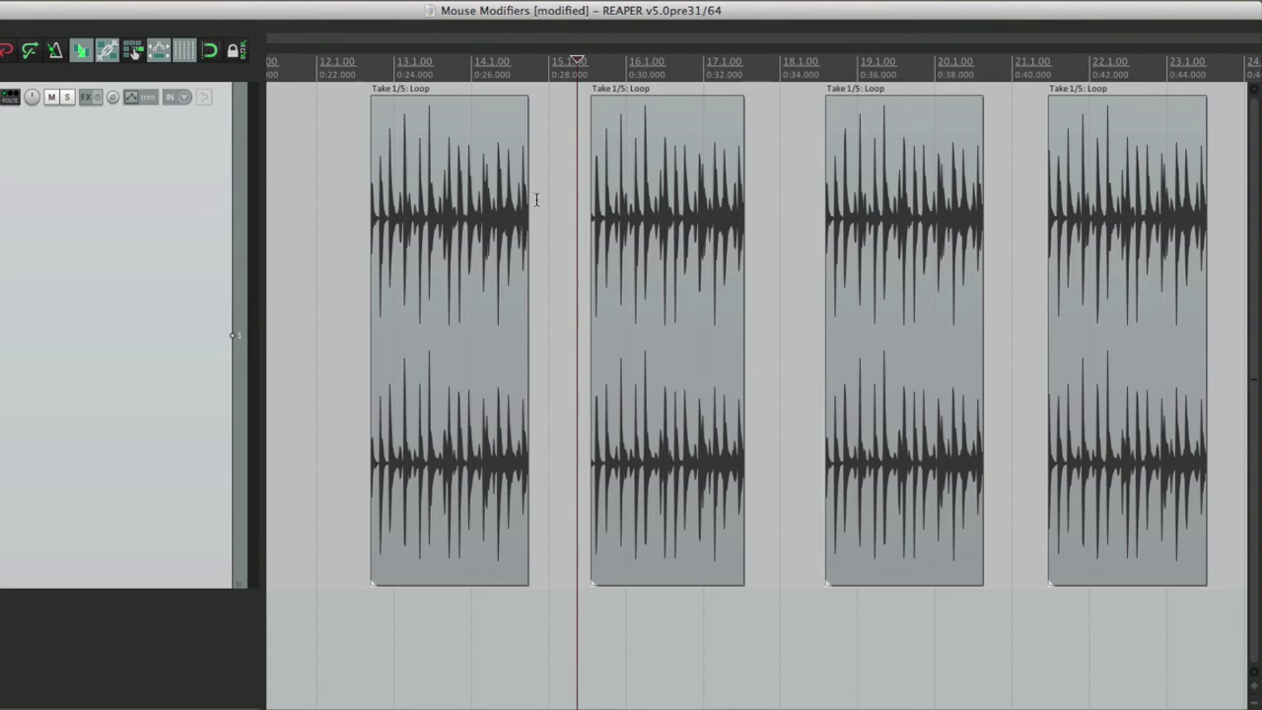
# Step: Marquee zoom three times in succession into the second loop item's opening waveform and restore each previous zoom until all loop items show
pyautogui.moveTo(566, 186); pyautogui.dragTo(659, 209)
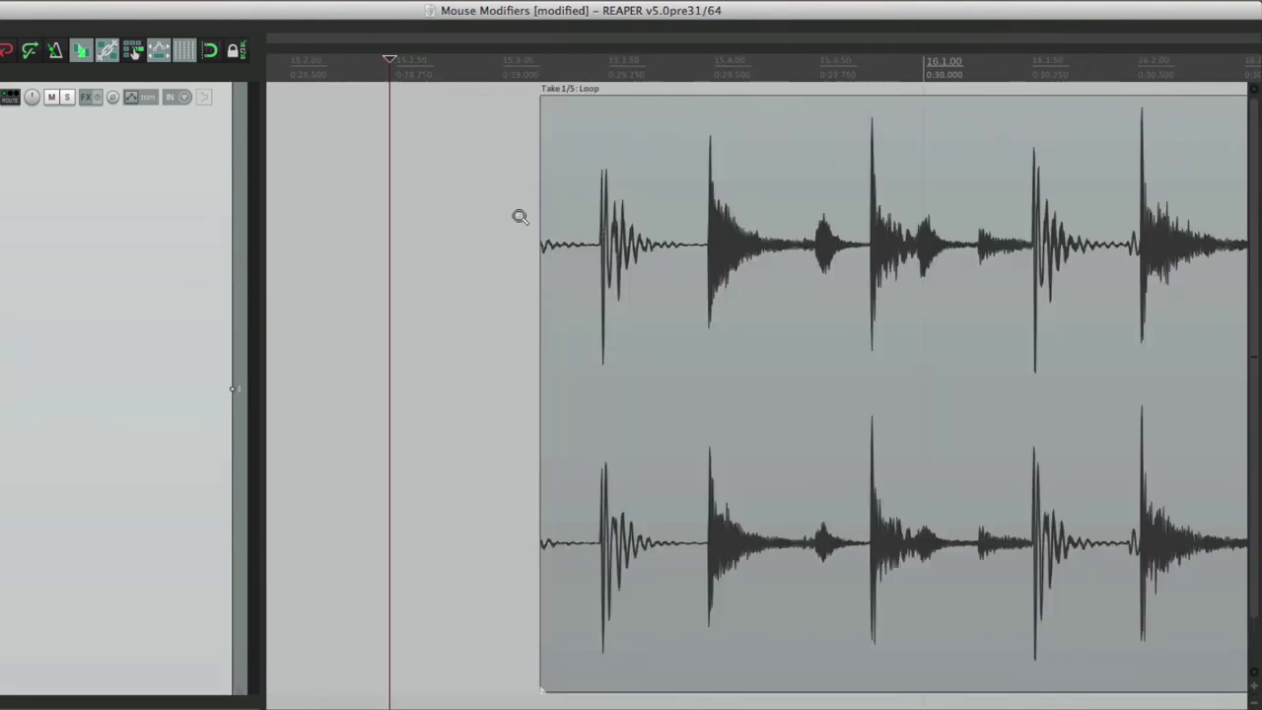
pyautogui.moveTo(519, 214); pyautogui.dragTo(730, 245)
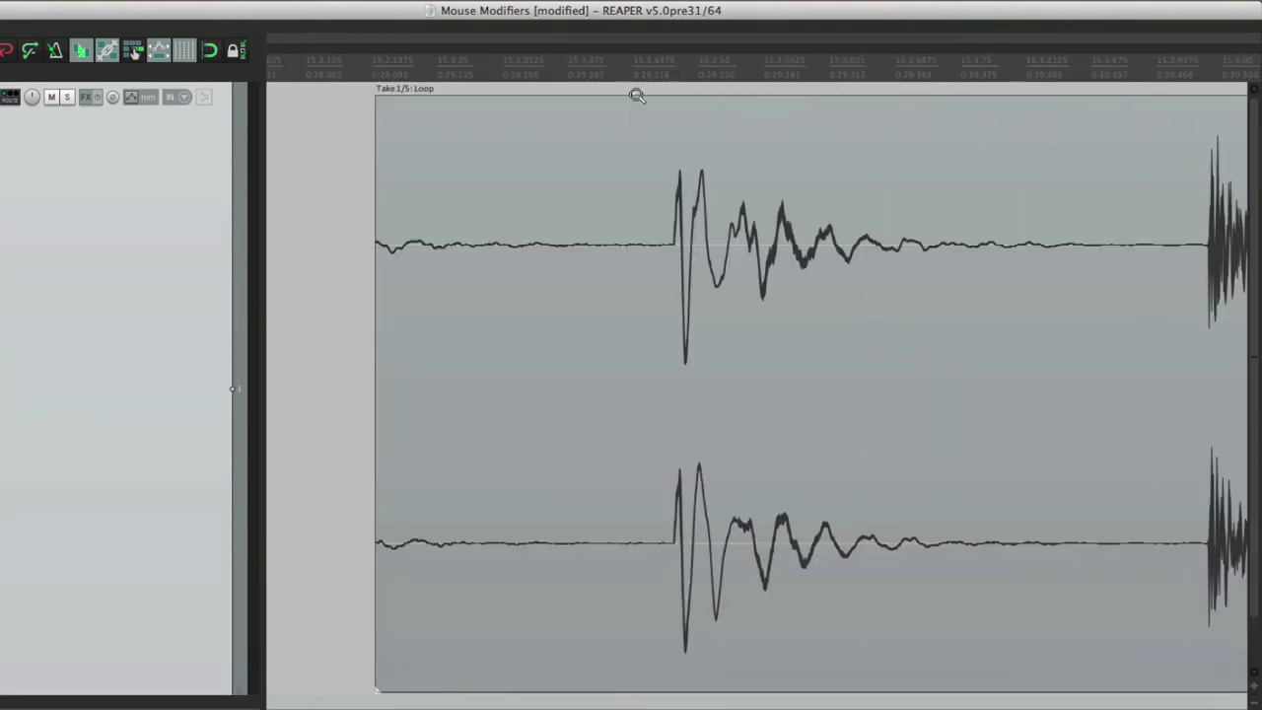
pyautogui.moveTo(631, 87); pyautogui.dragTo(707, 94)
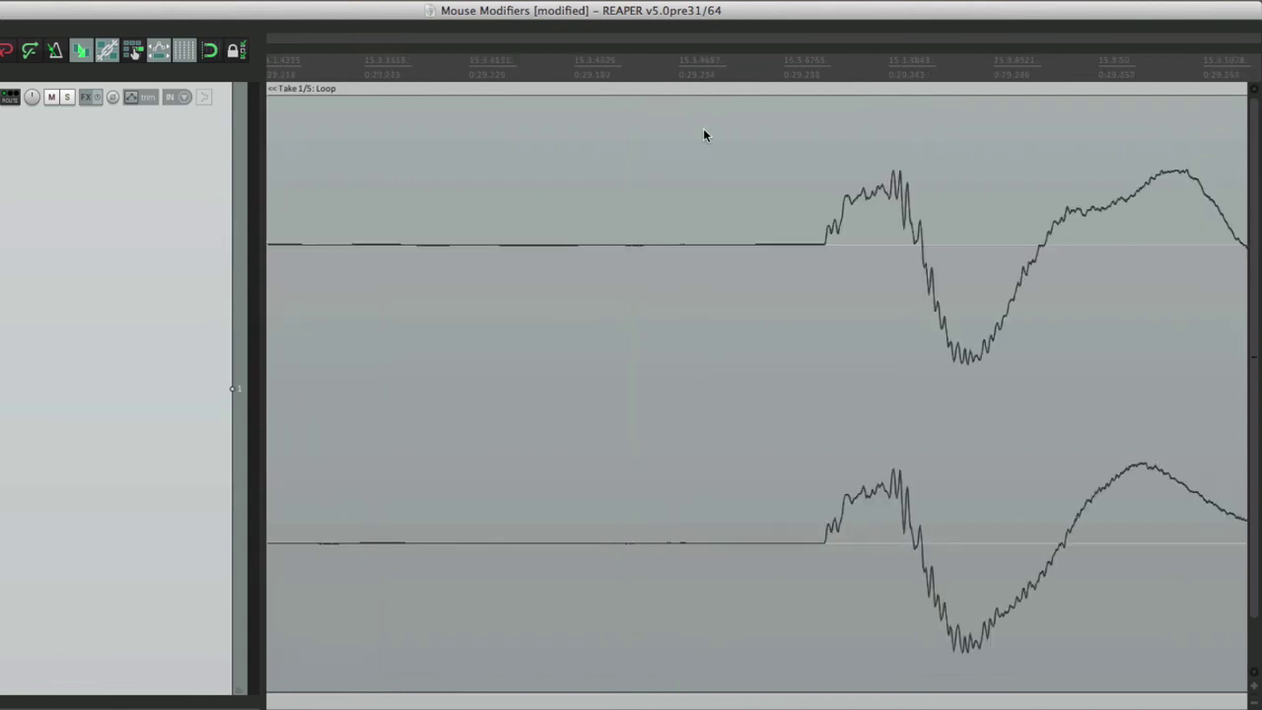
pyautogui.click(793, 88)
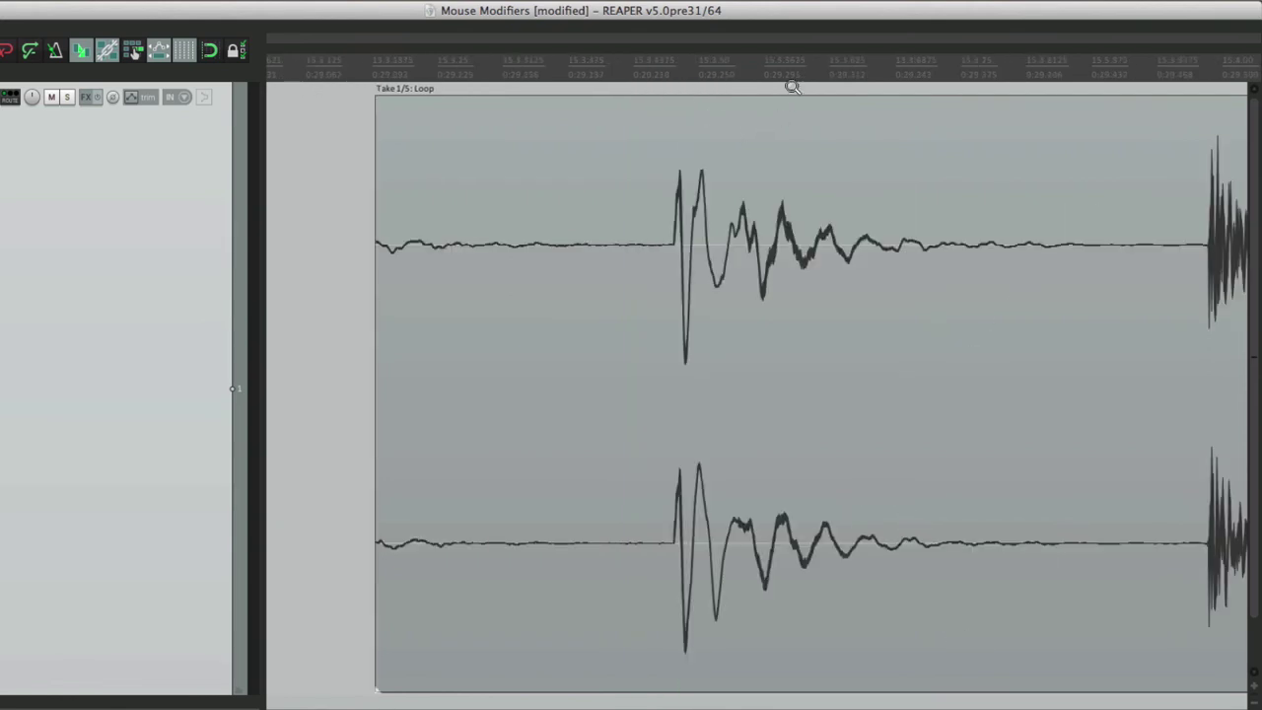
pyautogui.click(793, 88)
pyautogui.click(793, 88)
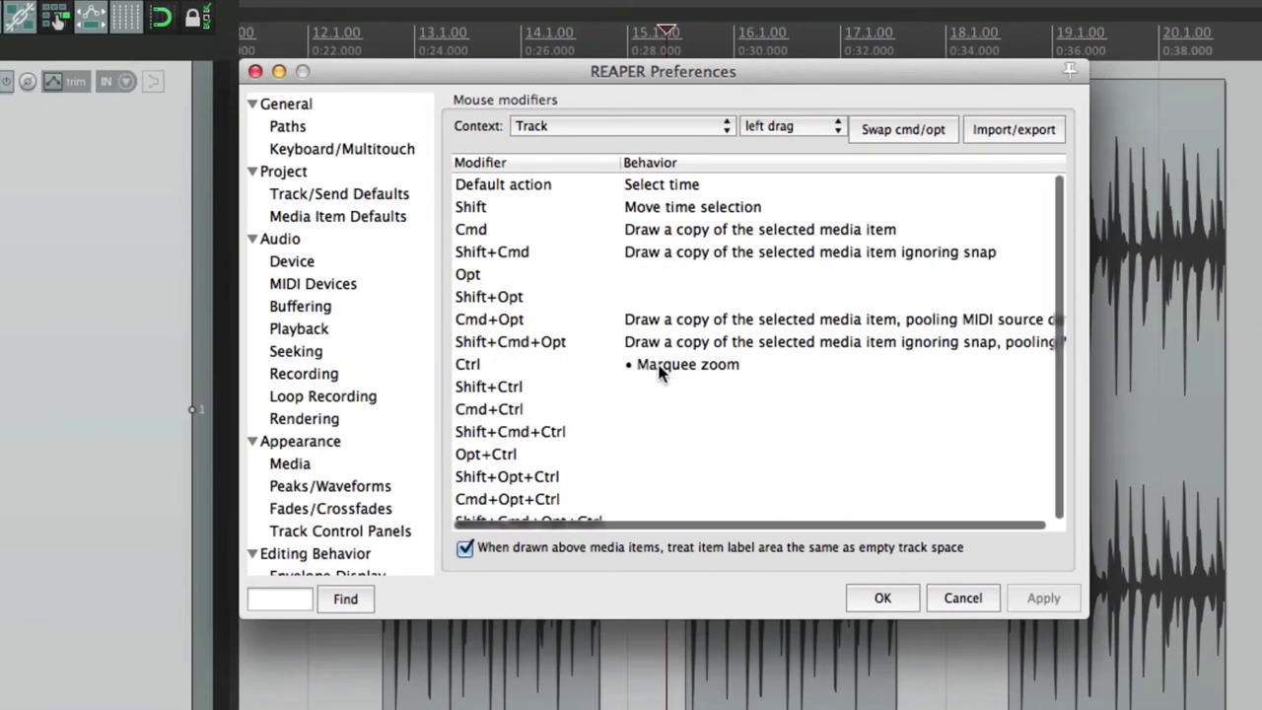
# Step: Set the Default action for Track double click to Options: Toggle snapping, filtering the action list for "snapping"
pyautogui.doubleClick(660, 365)
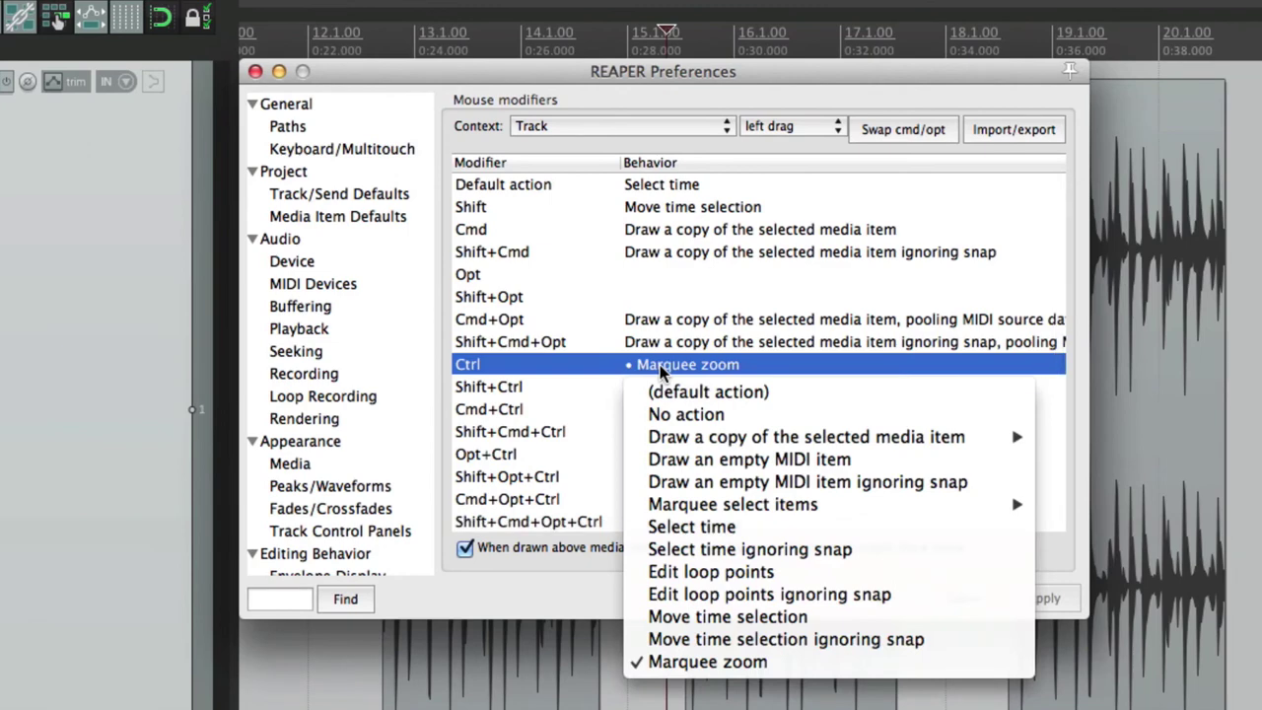
pyautogui.click(603, 390)
pyautogui.click(774, 123)
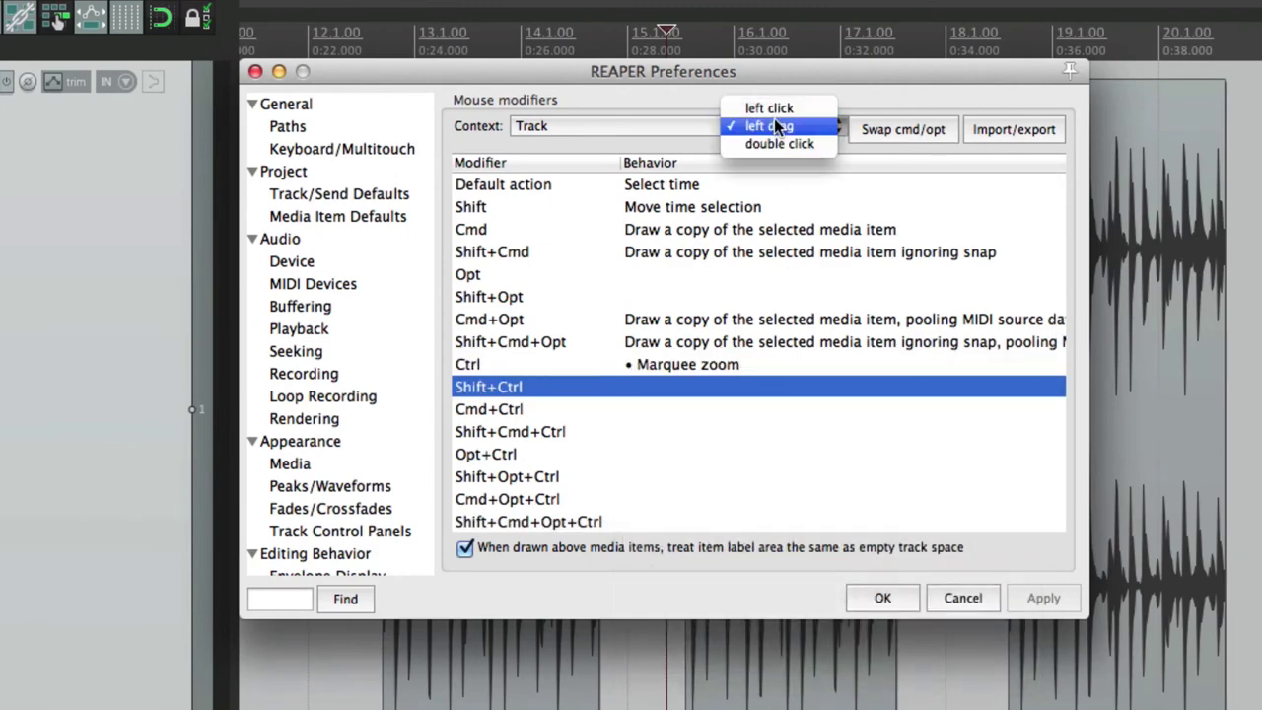
pyautogui.click(801, 144)
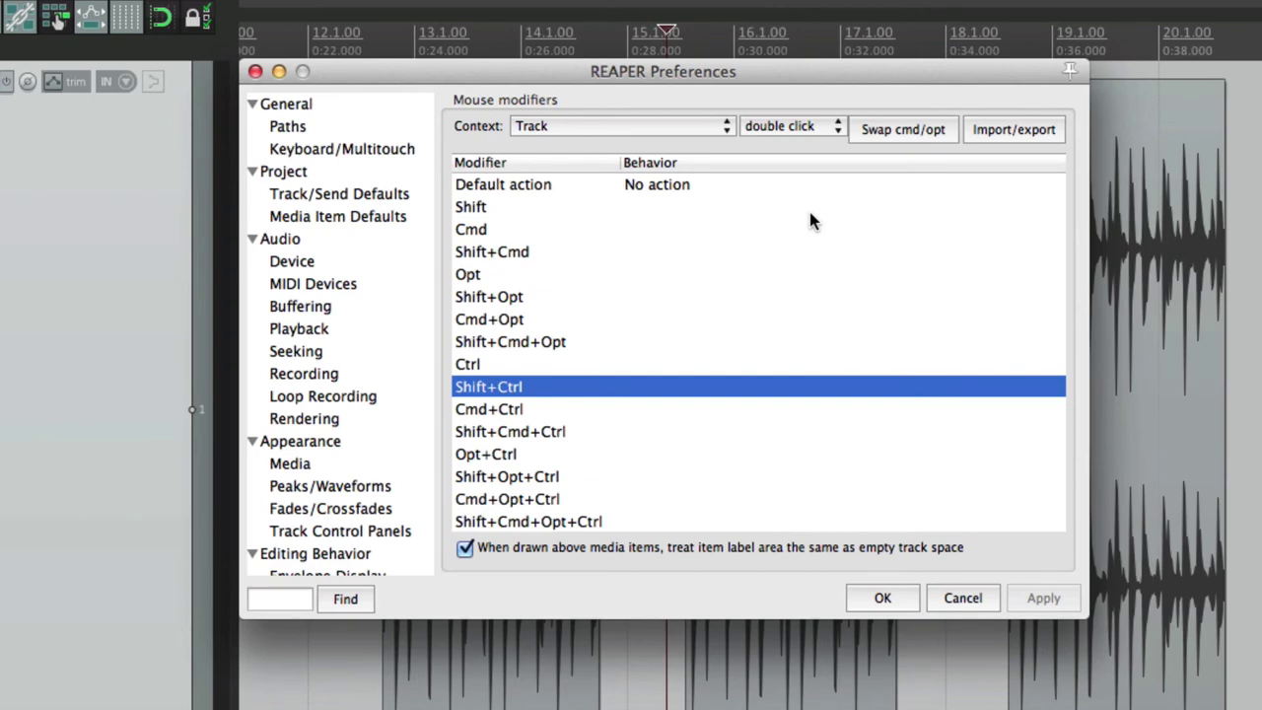
pyautogui.click(690, 184)
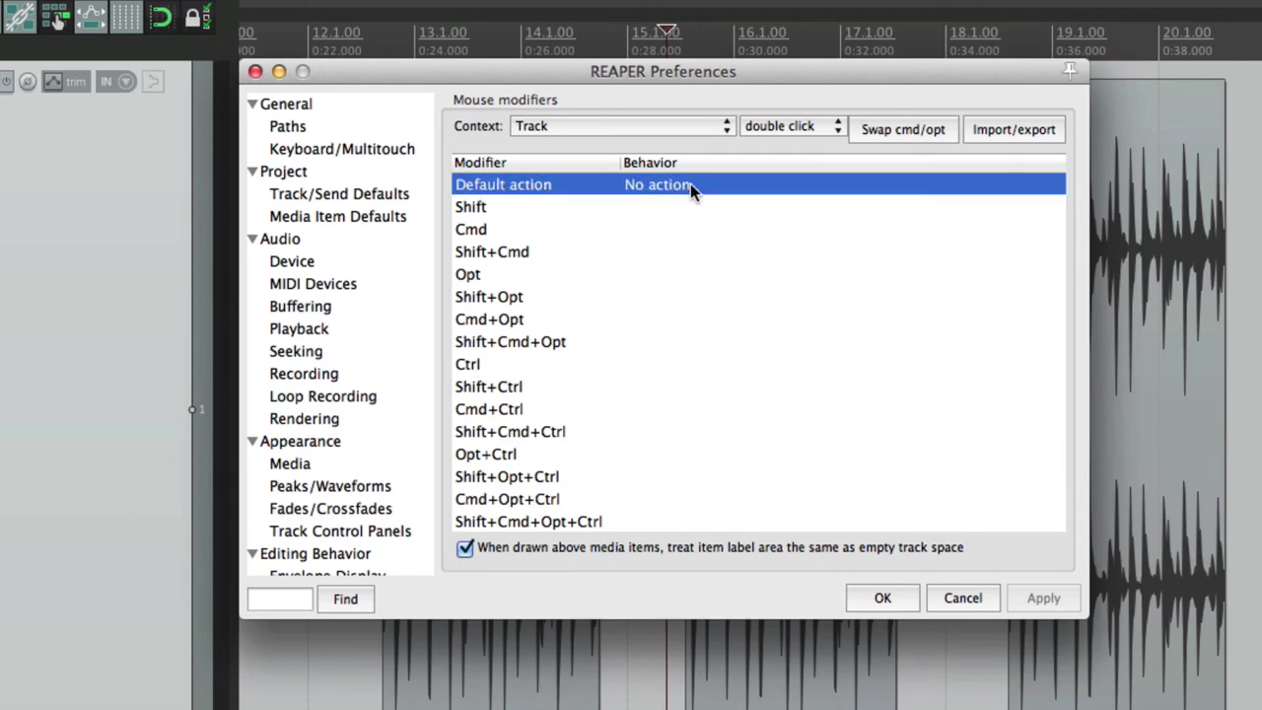
pyautogui.click(690, 183)
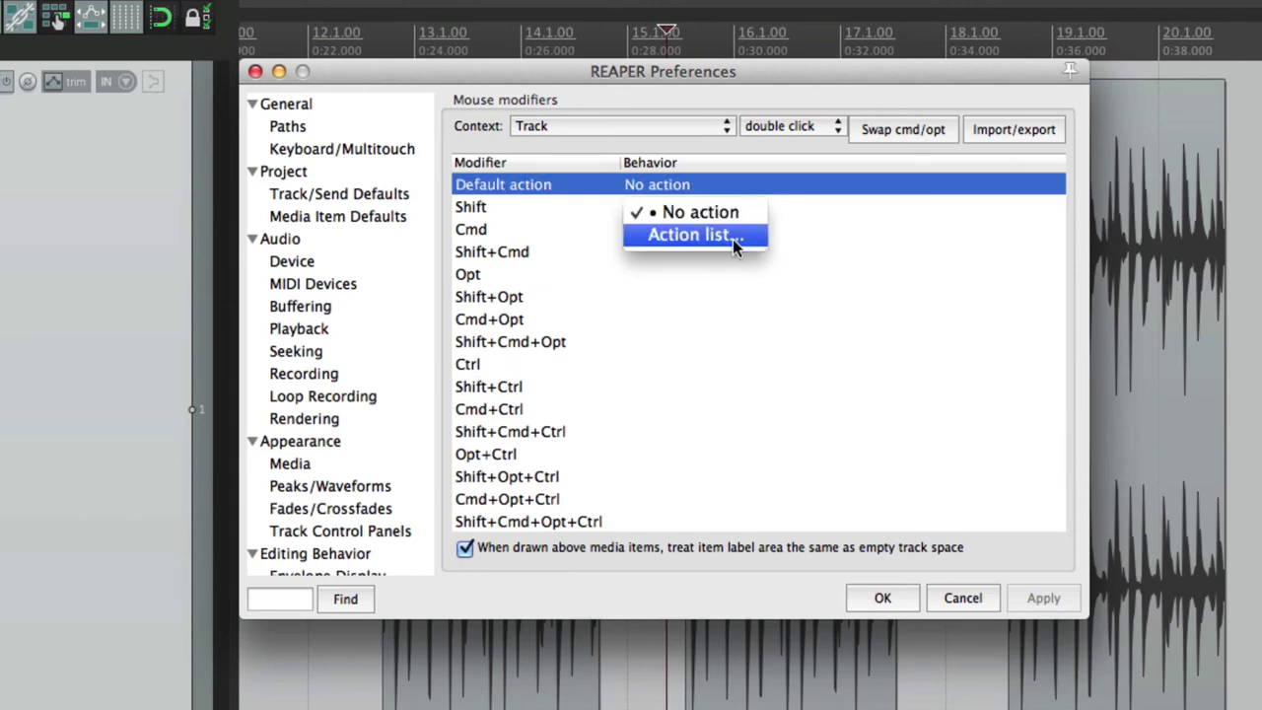
pyautogui.click(733, 238)
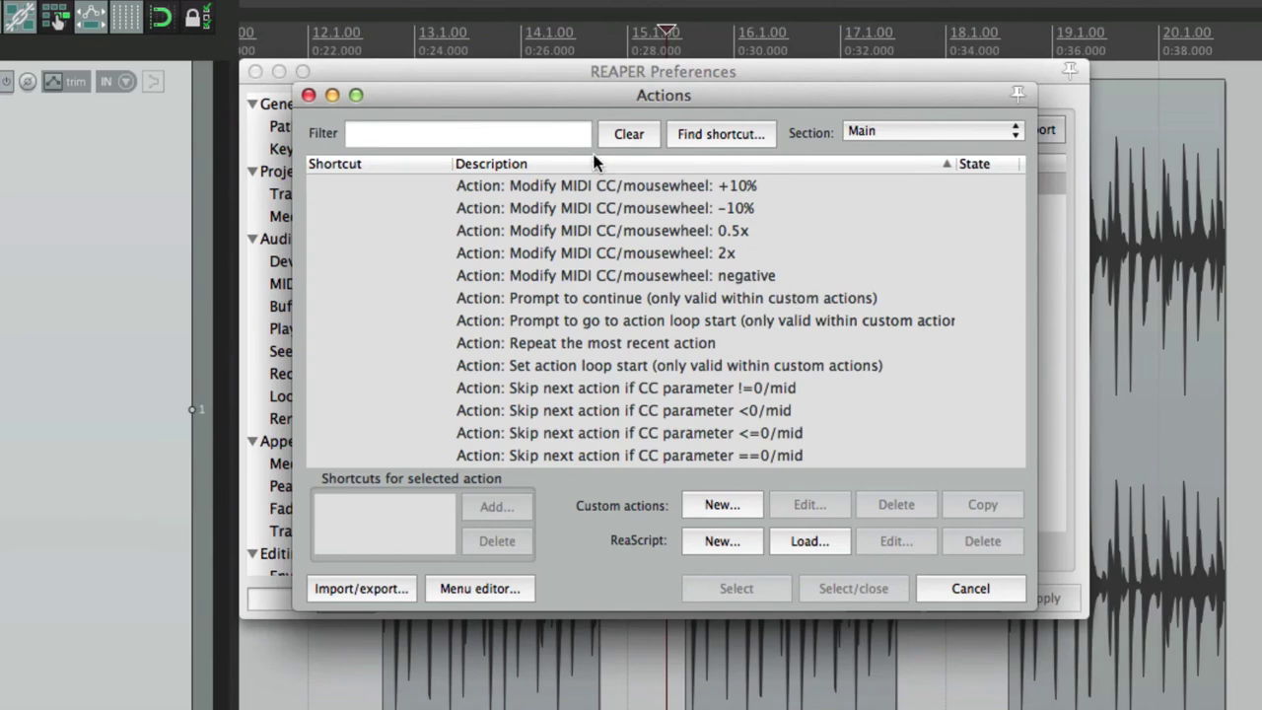
pyautogui.click(550, 135)
pyautogui.write('snapping')
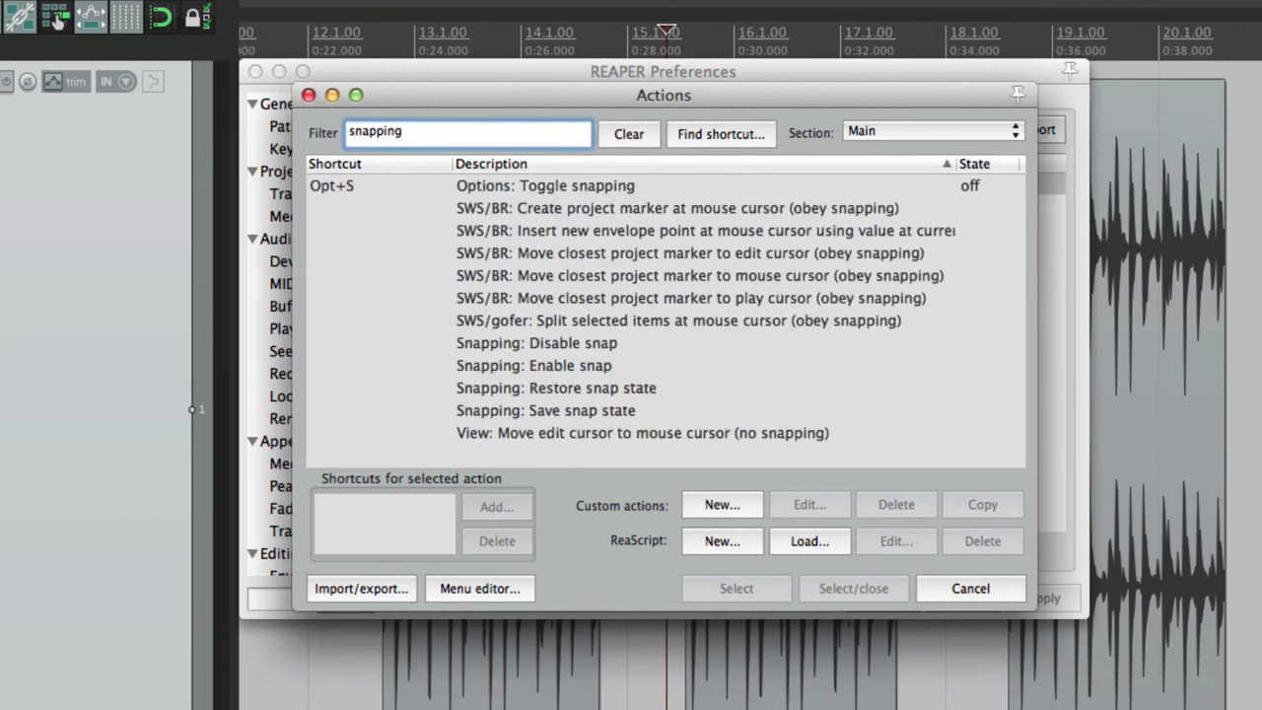
pyautogui.doubleClick(544, 187)
pyautogui.press('Return')
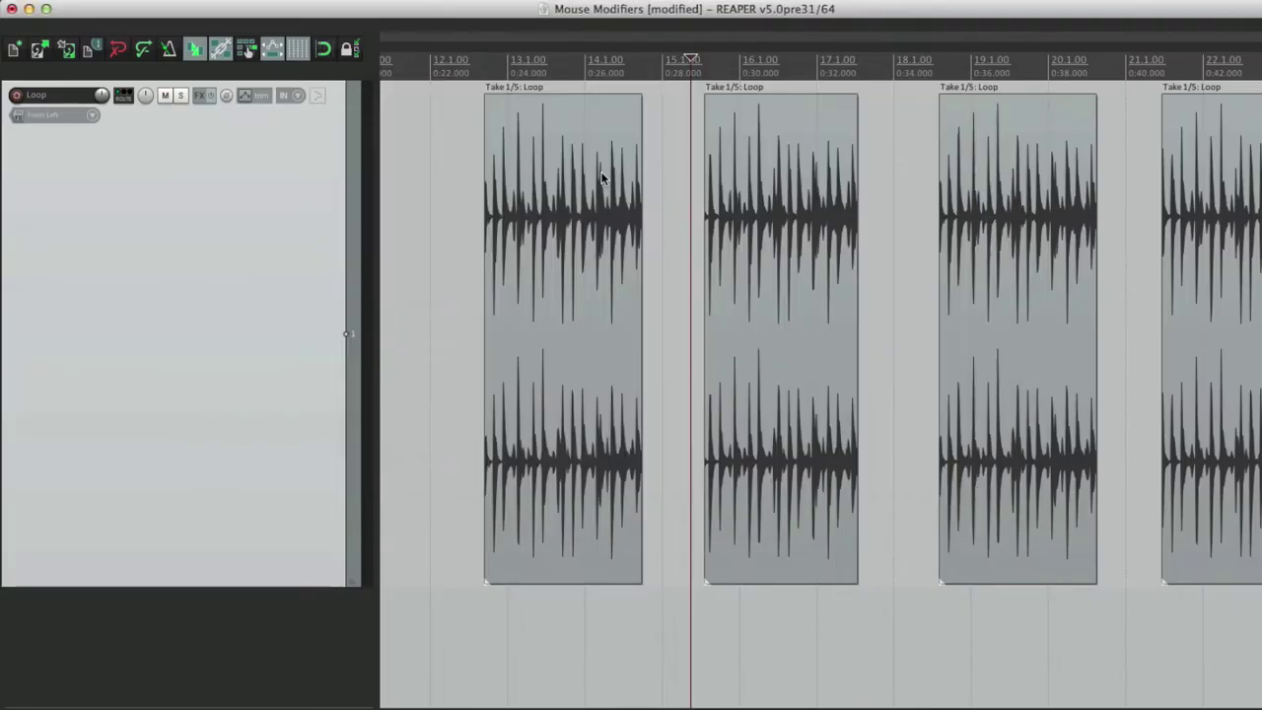
# Step: Toggle snapping from empty track space, moving the second loop item to 16.1.00 with snapping on and freely back to about 0:29 with it off
pyautogui.click(679, 178)
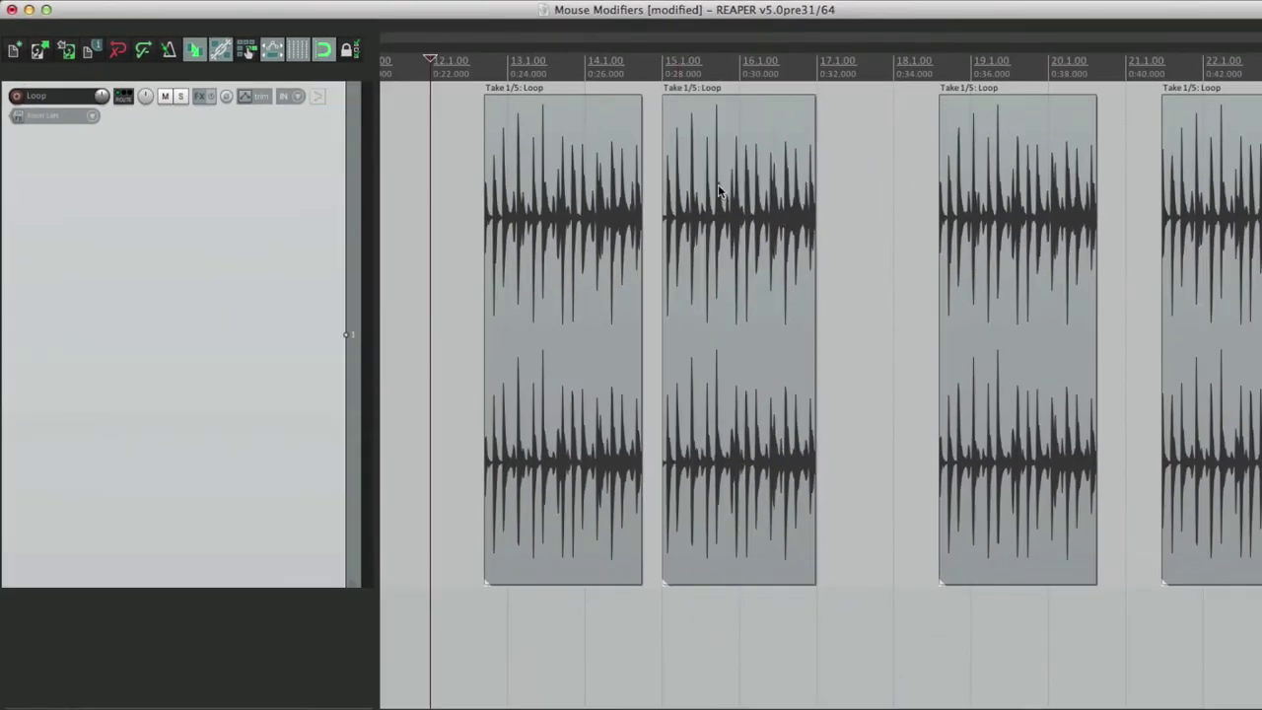
pyautogui.moveTo(719, 198); pyautogui.dragTo(767, 201)
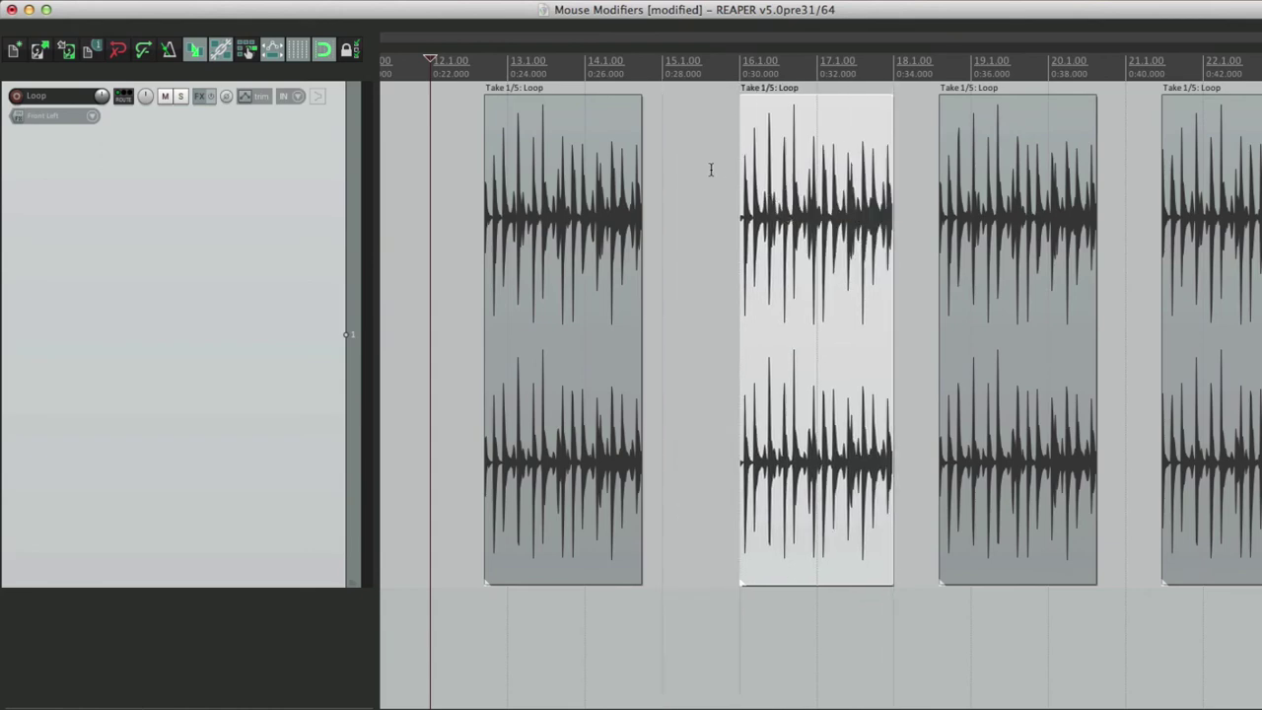
pyautogui.click(697, 180)
pyautogui.moveTo(828, 154); pyautogui.dragTo(796, 200)
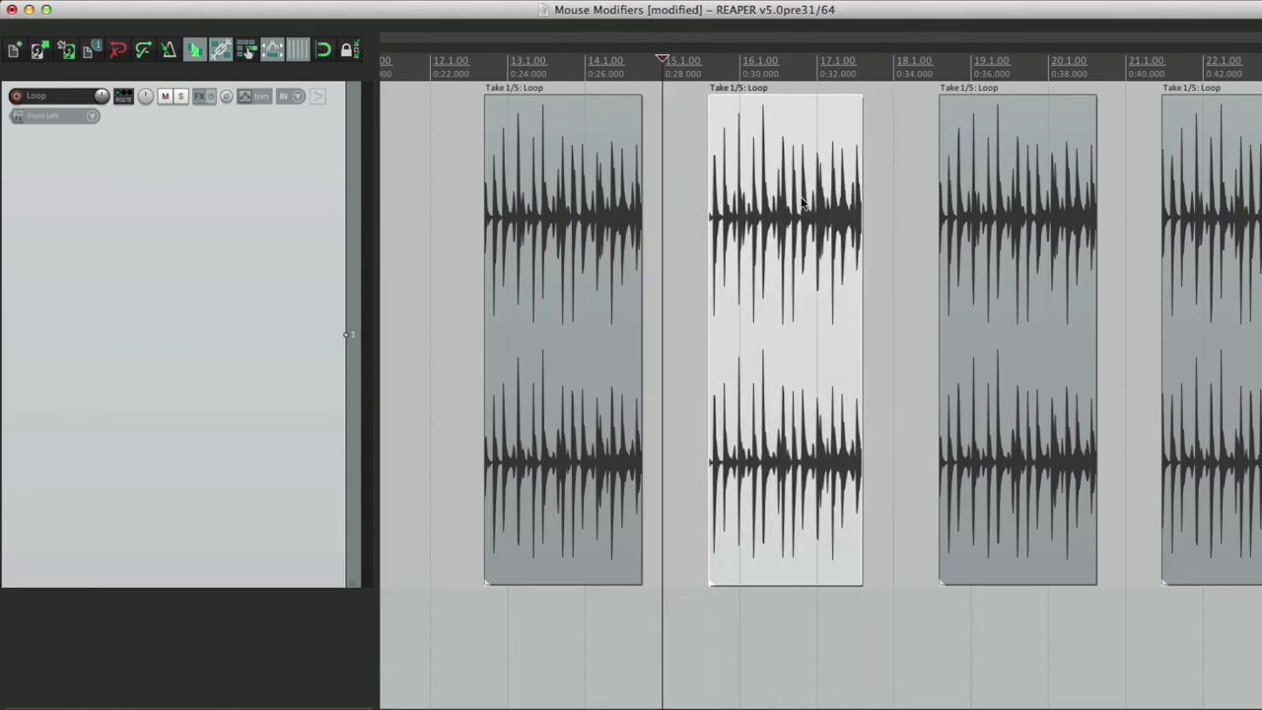
pyautogui.click(690, 189)
# Step: Reset the Track double click mouse modifiers to their defaults, clearing the Toggle snapping assignment
pyautogui.press('super+comma')
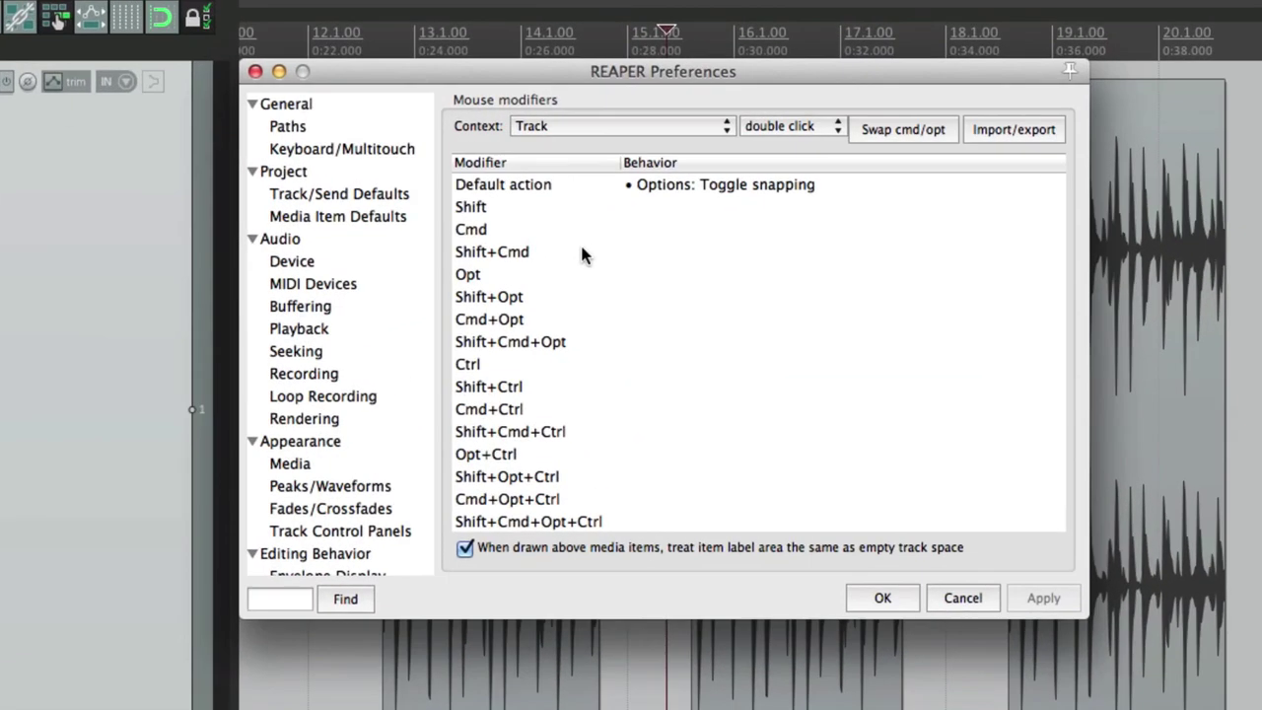
pyautogui.click(661, 209)
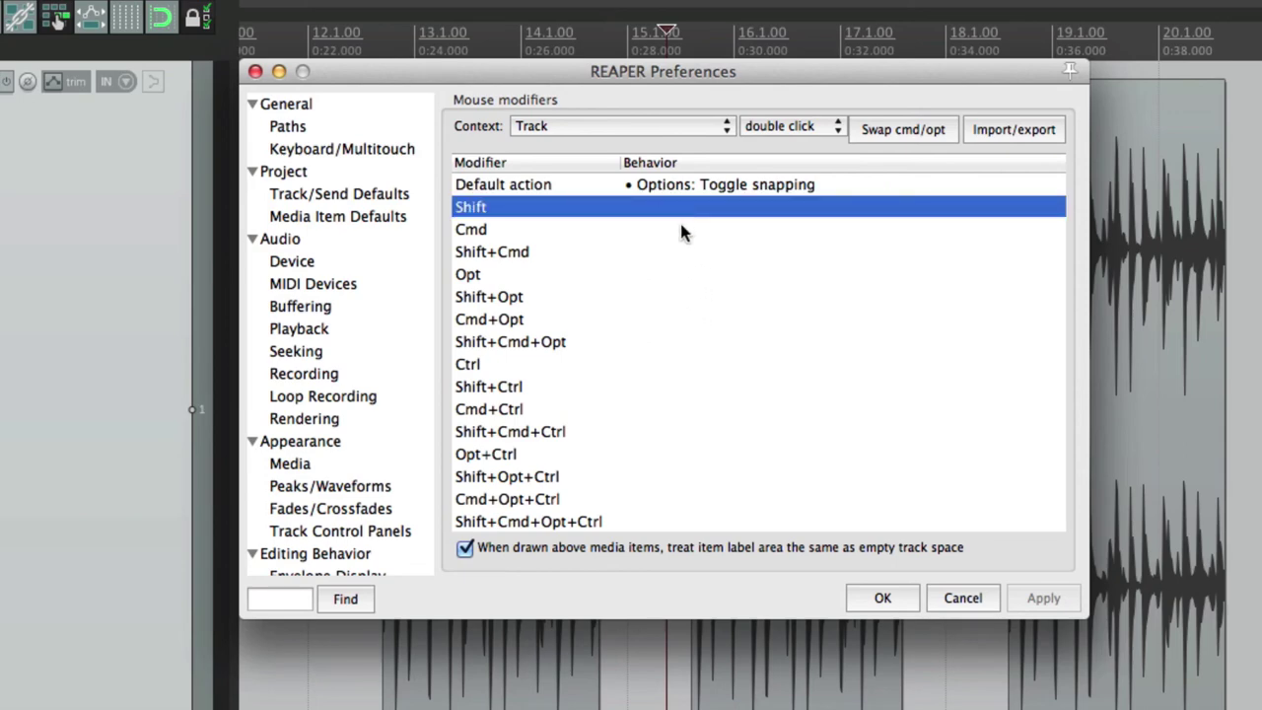
pyautogui.click(681, 230)
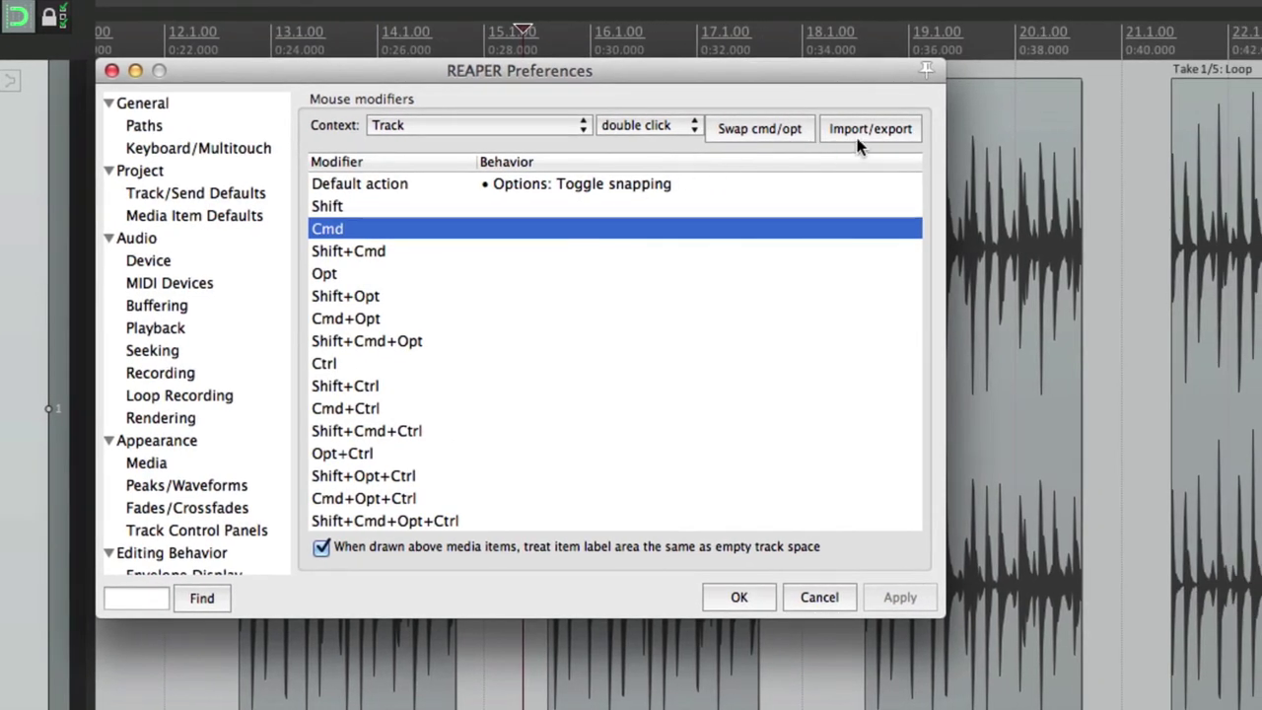
pyautogui.click(858, 144)
pyautogui.click(880, 285)
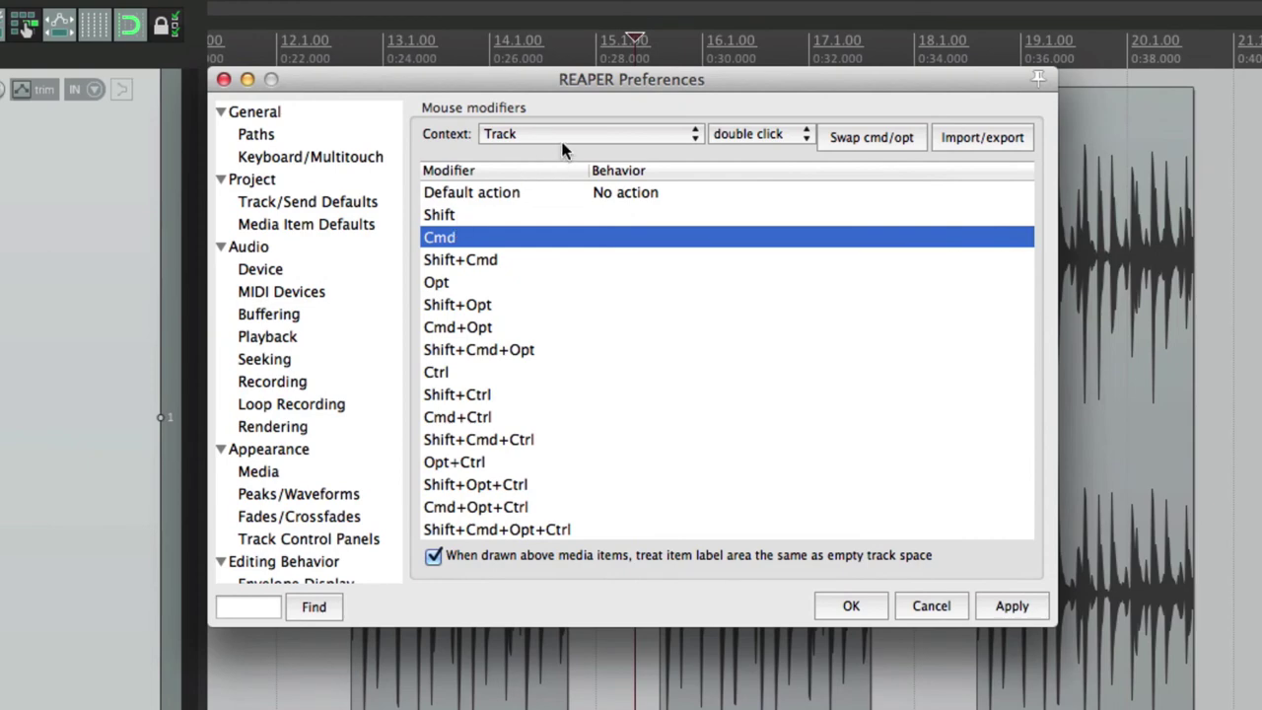
# Step: Check the double click modifiers for the Track control panel context and select all media items on the Loop track from its control panel
pyautogui.click(559, 140)
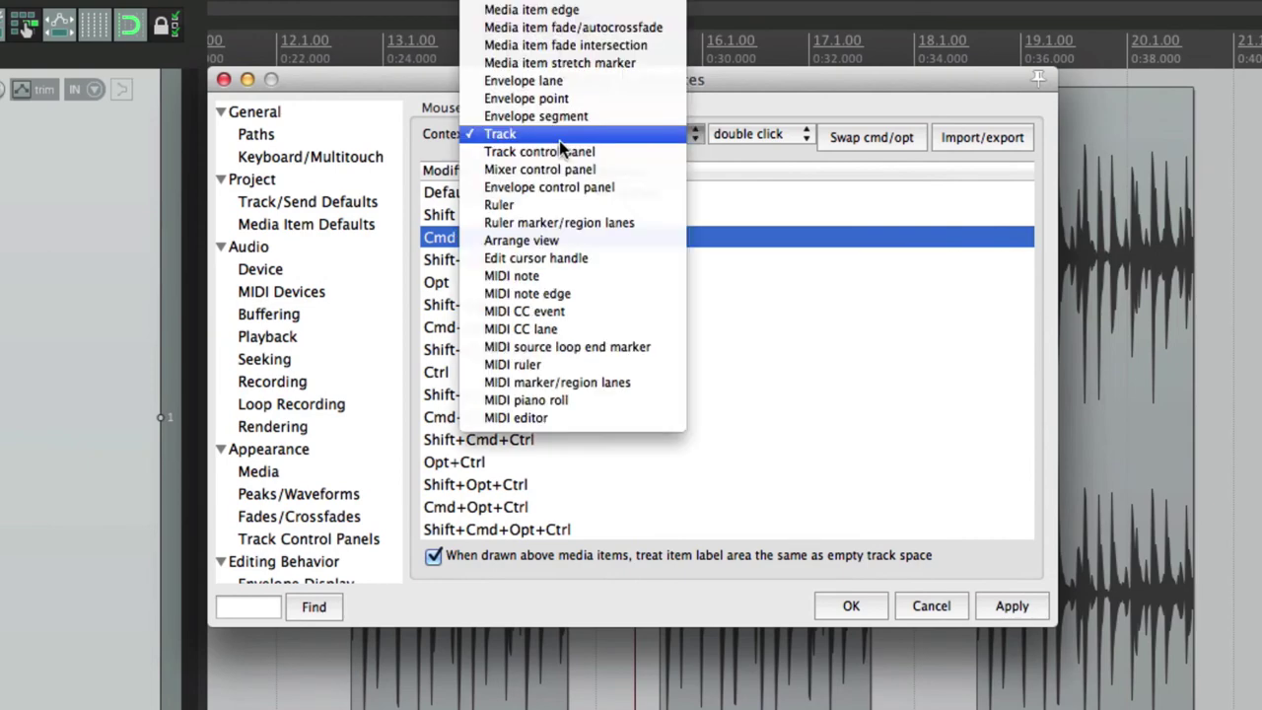
pyautogui.click(605, 164)
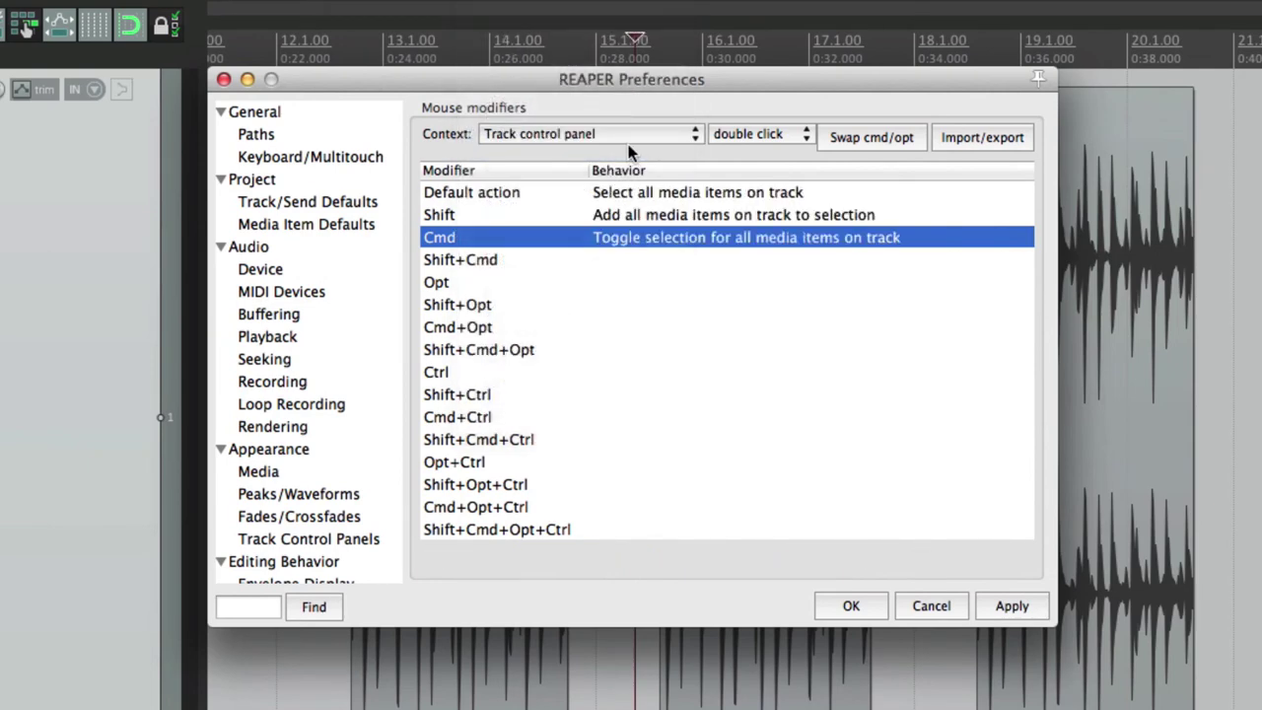
pyautogui.press('Escape')
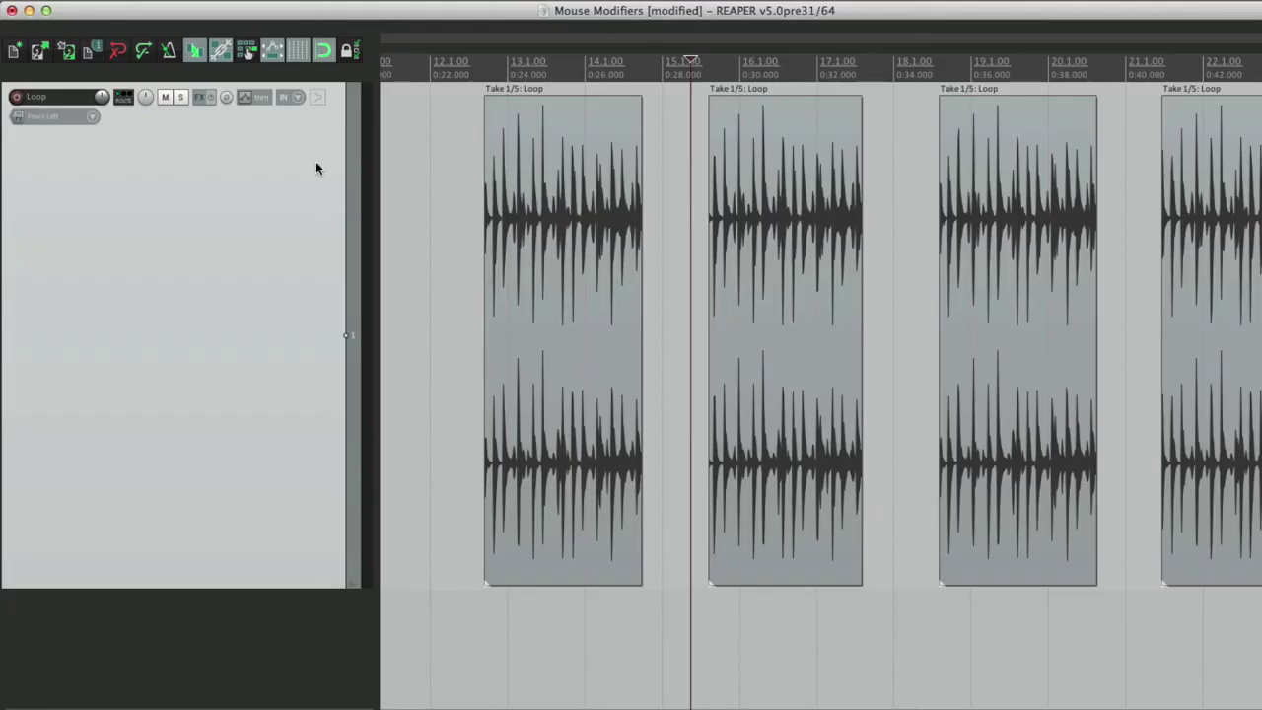
pyautogui.doubleClick(297, 211)
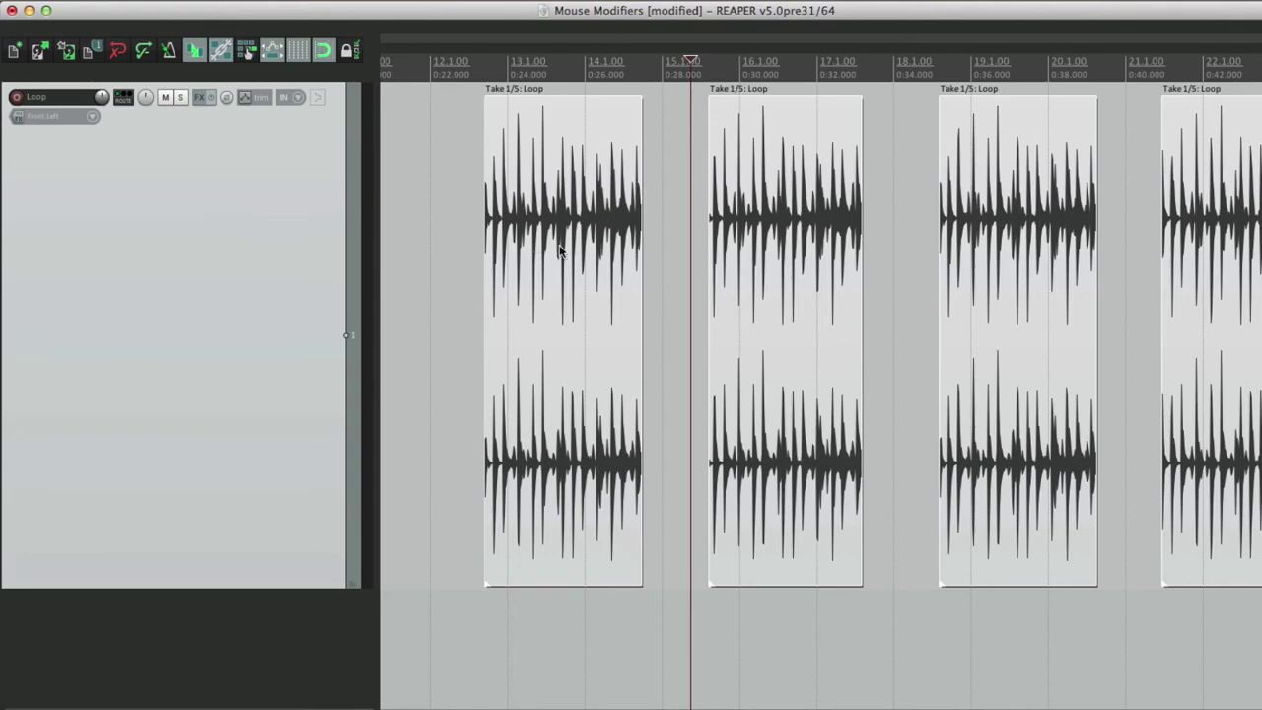
# Step: Set the Default action for Track control panel double click to Toggle selection for all media items on track
pyautogui.press('super+comma')
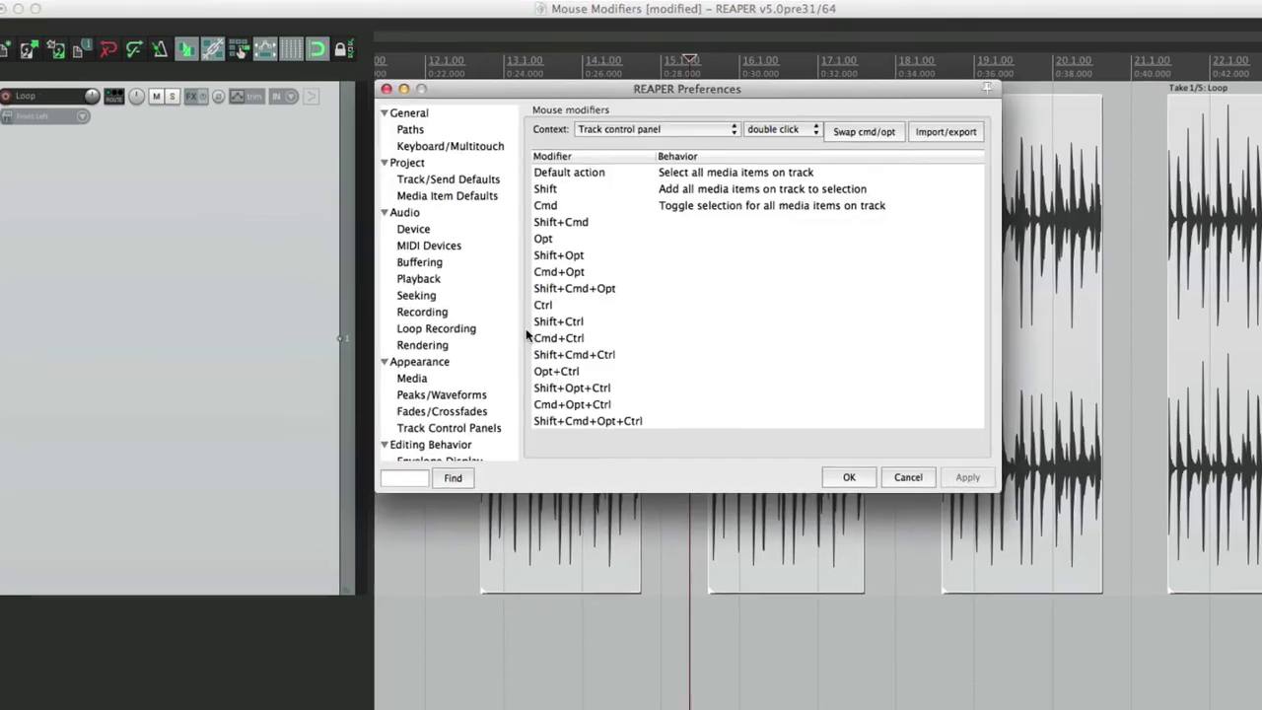
pyautogui.click(738, 188)
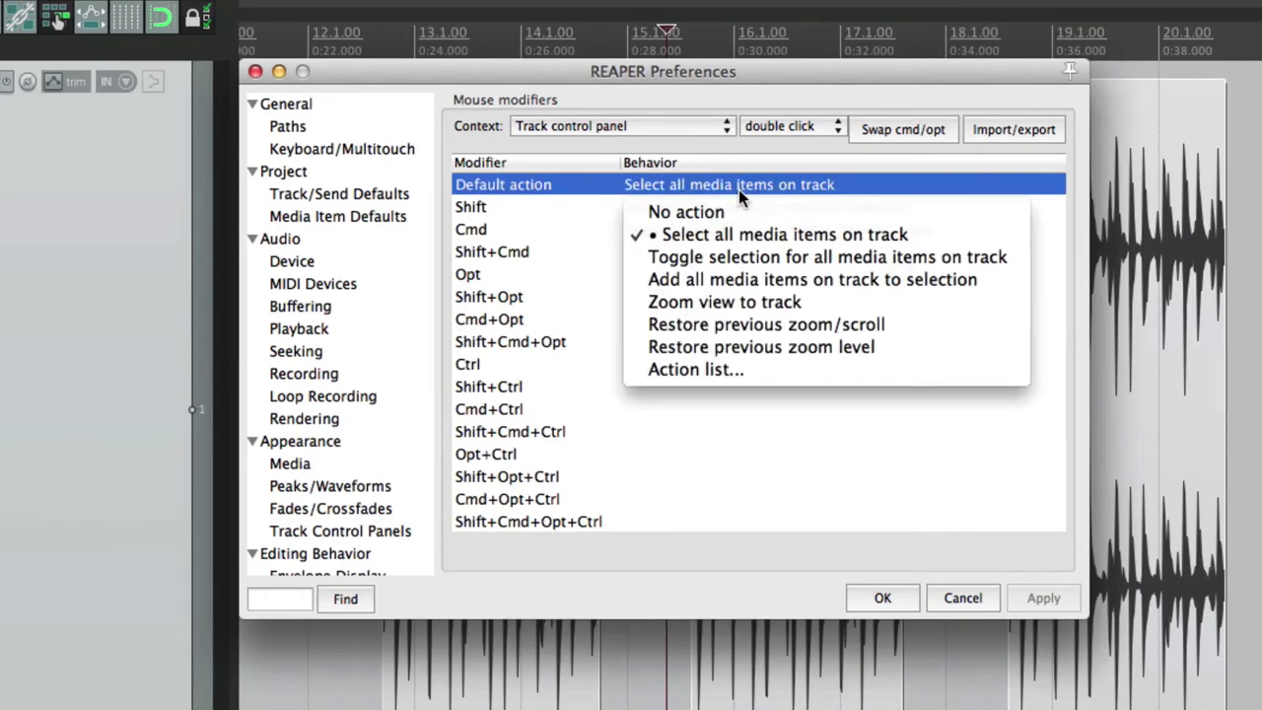
pyautogui.click(747, 257)
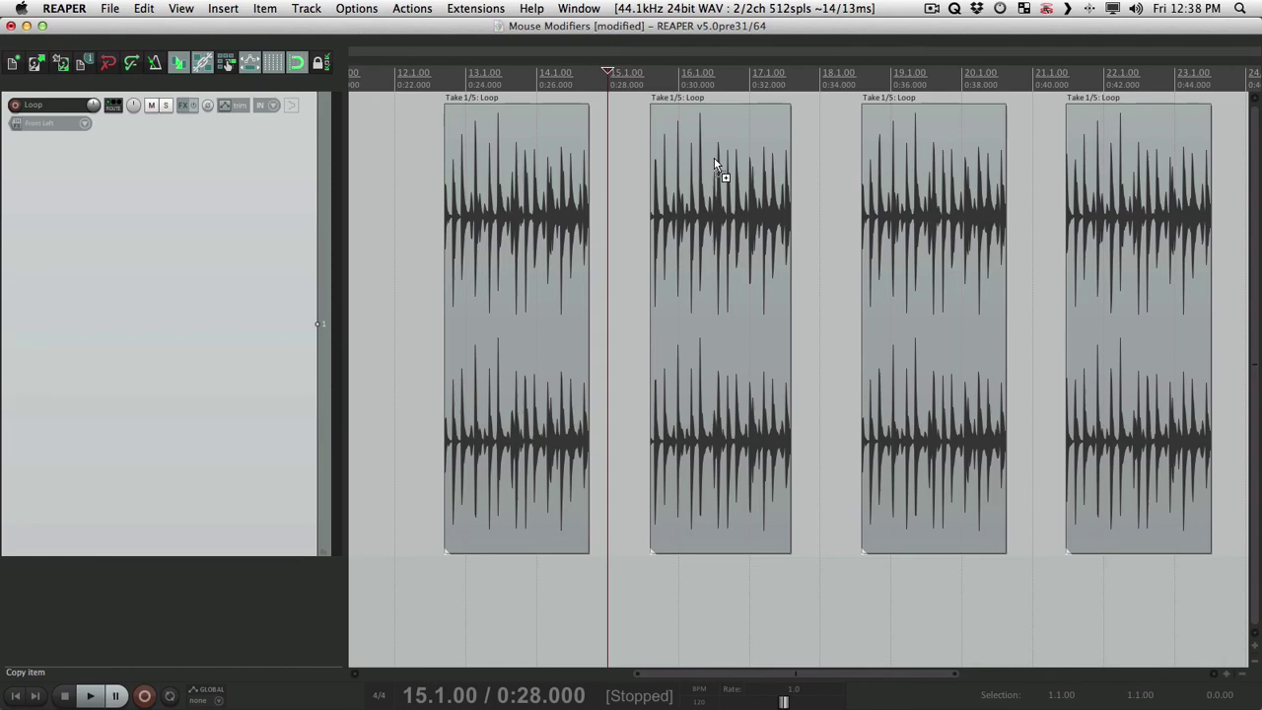
# Step: Select the second and fourth loop items, then invert the item selection on the Loop track
pyautogui.keyDown('super'); pyautogui.click(715, 159); pyautogui.keyUp('super')
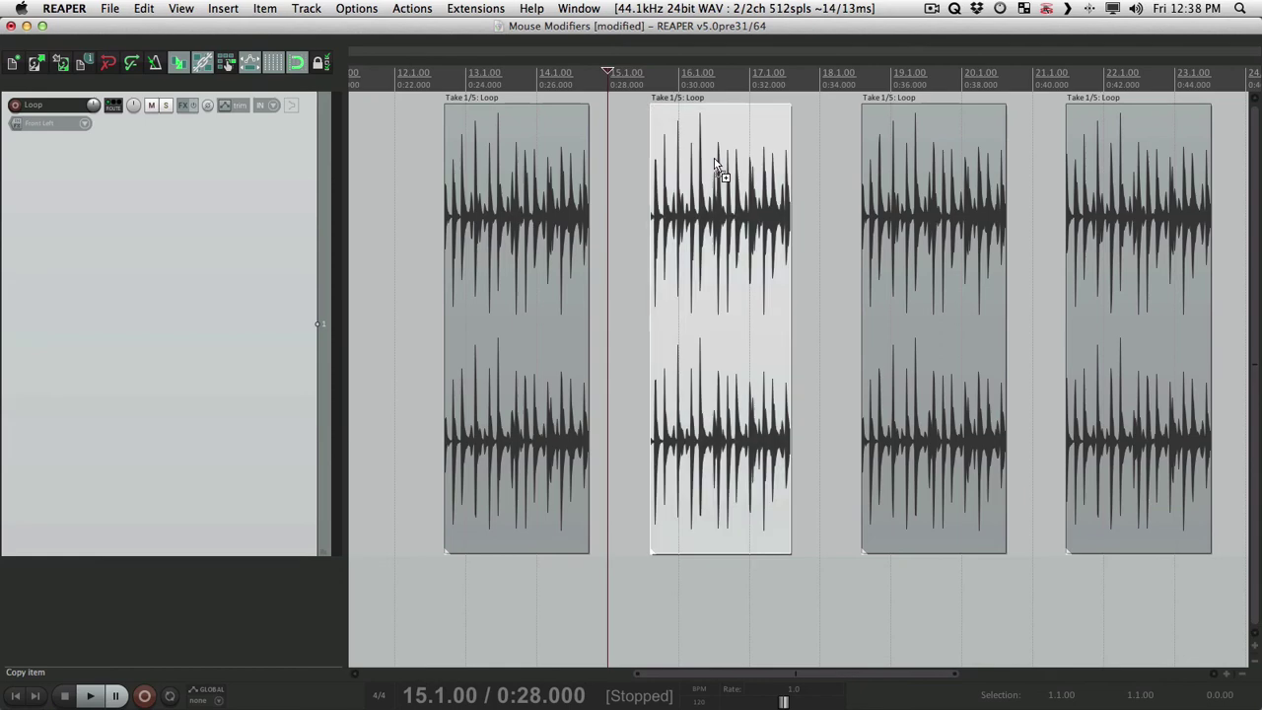
pyautogui.keyDown('super'); pyautogui.click(1111, 158); pyautogui.keyUp('super')
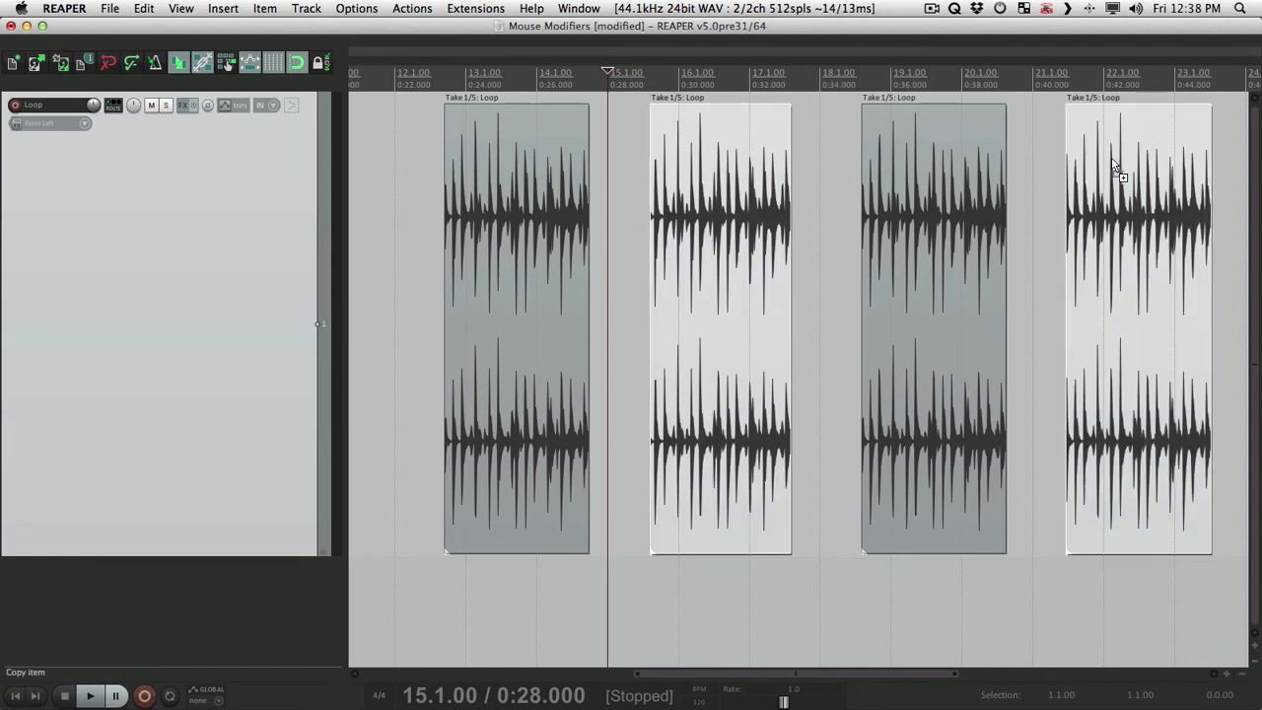
pyautogui.press('super+shift+i')
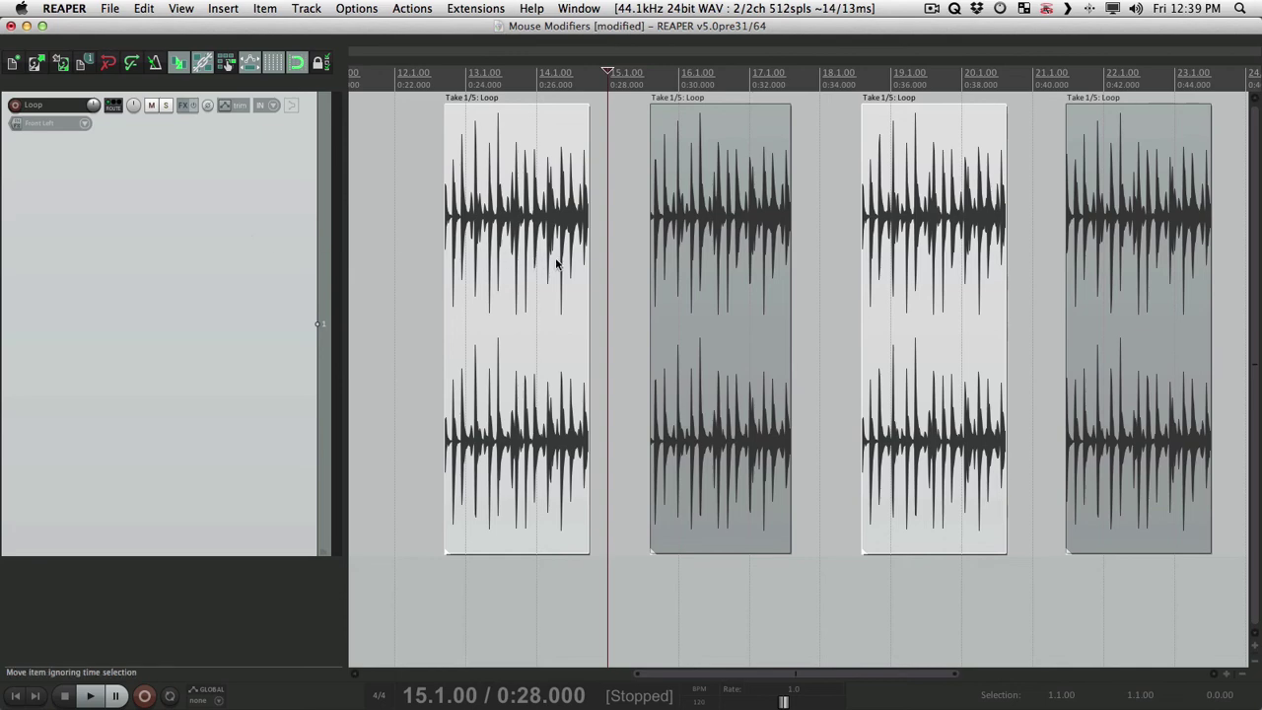
# Step: Deselect the items, then toggle the selection of all Loop track items on and off from its control panel
pyautogui.click(627, 209)
pyautogui.doubleClick(278, 271)
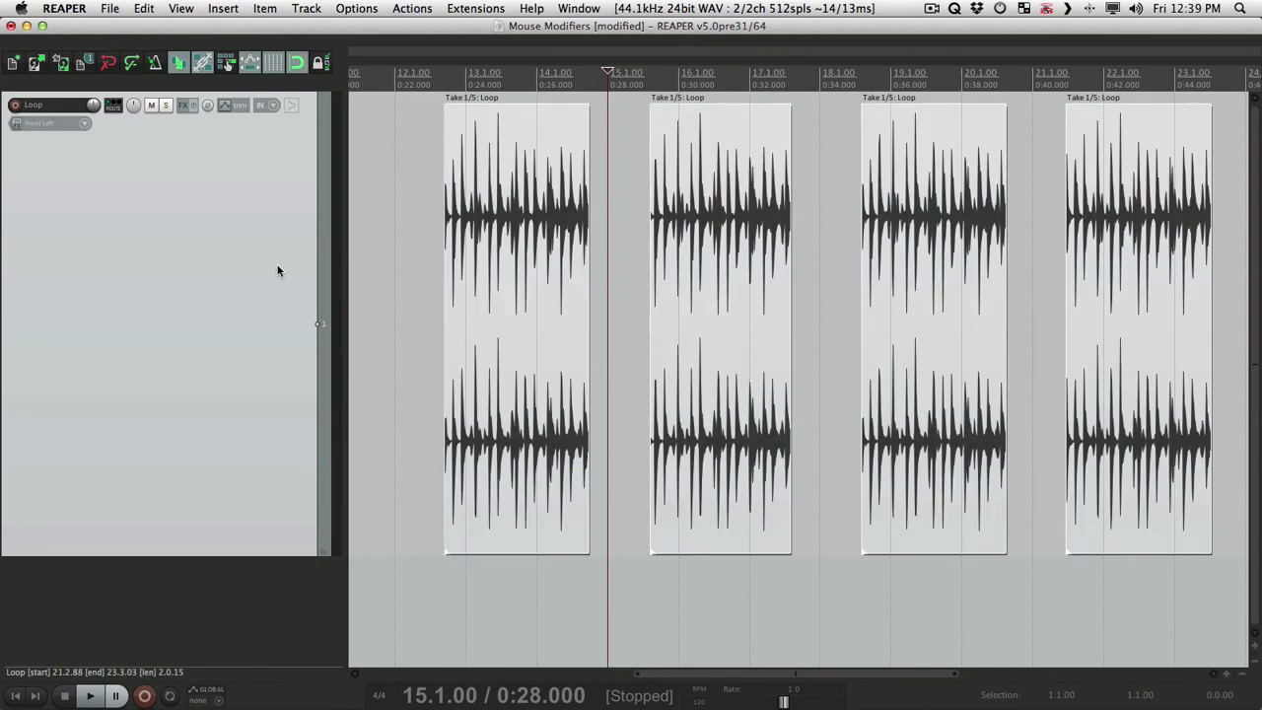
pyautogui.doubleClick(278, 271)
# Step: Set the Default action for Track control panel double click to Restore previous zoom/scroll
pyautogui.press('super+comma')
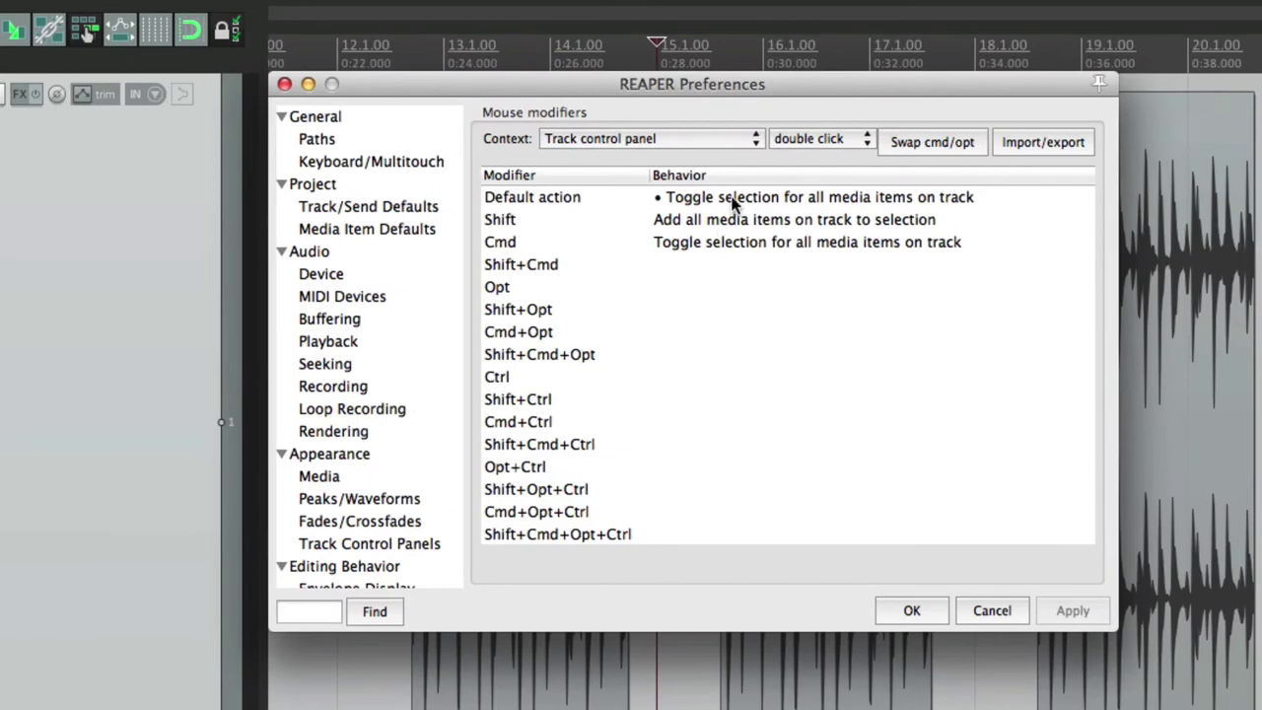
pyautogui.click(662, 177)
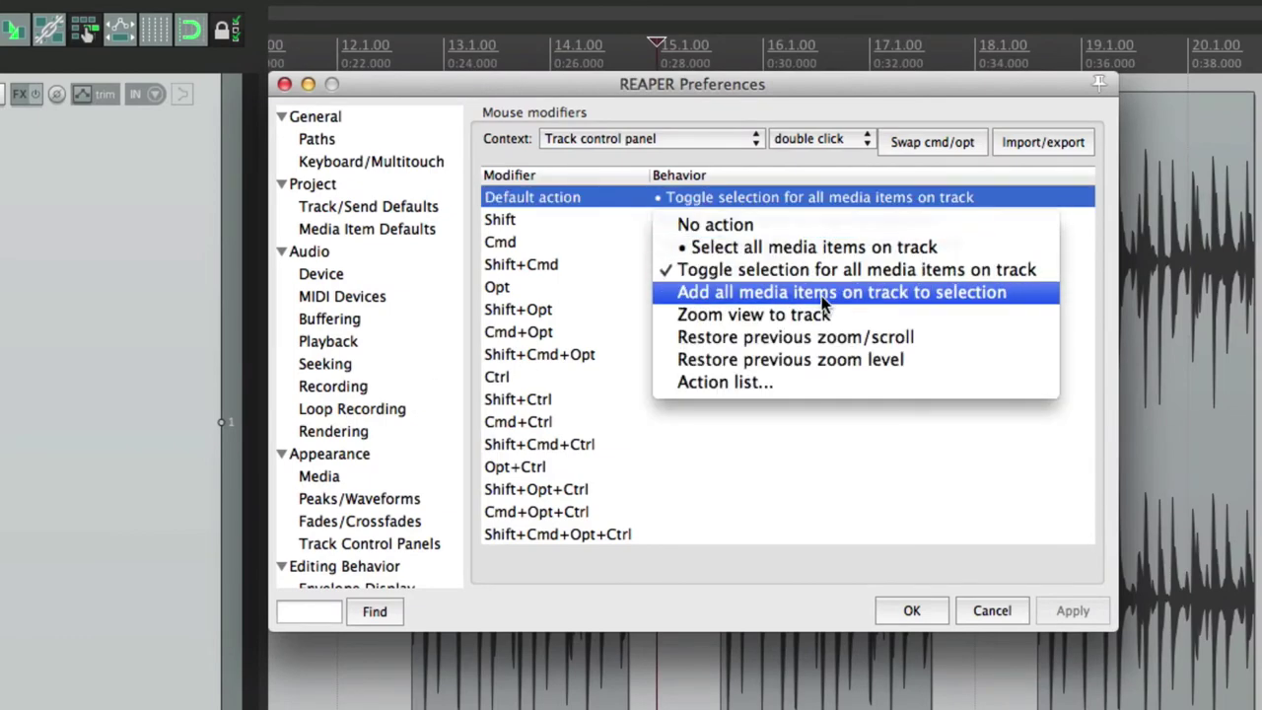
pyautogui.click(928, 332)
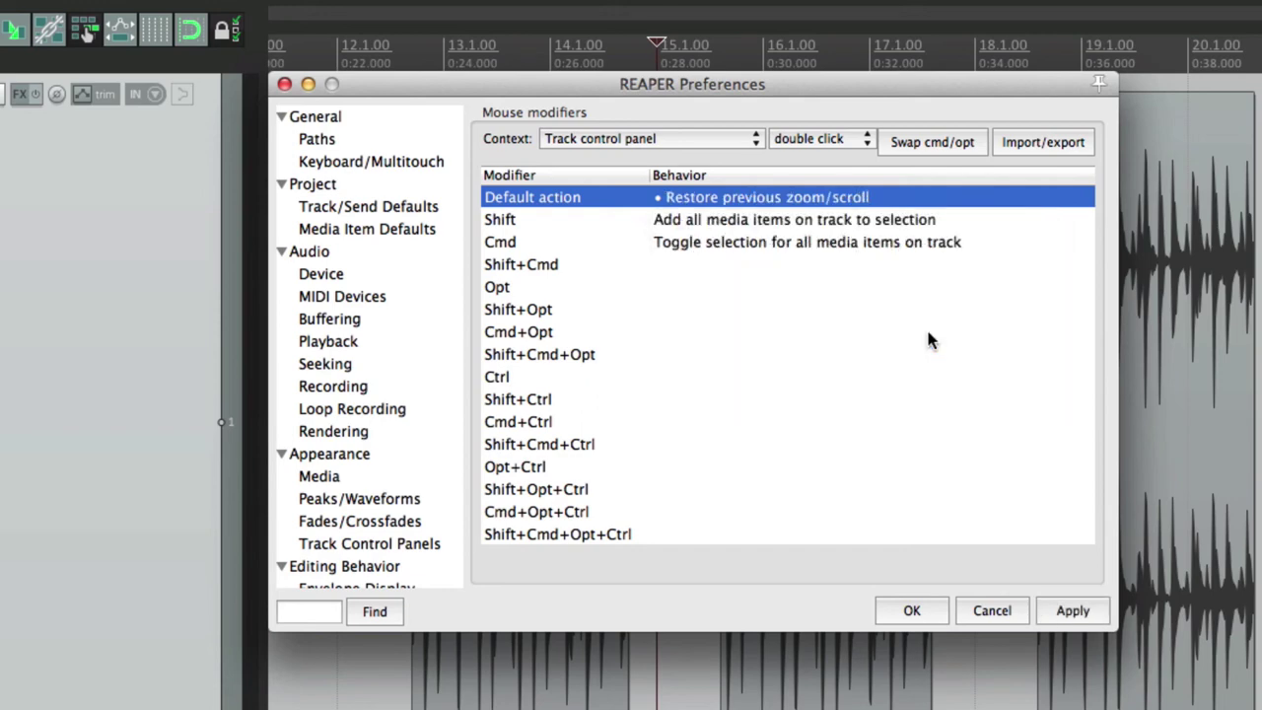
# Step: Set the Ctrl modifier for Track left drag to Marquee zoom
pyautogui.click(640, 139)
pyautogui.click(640, 121)
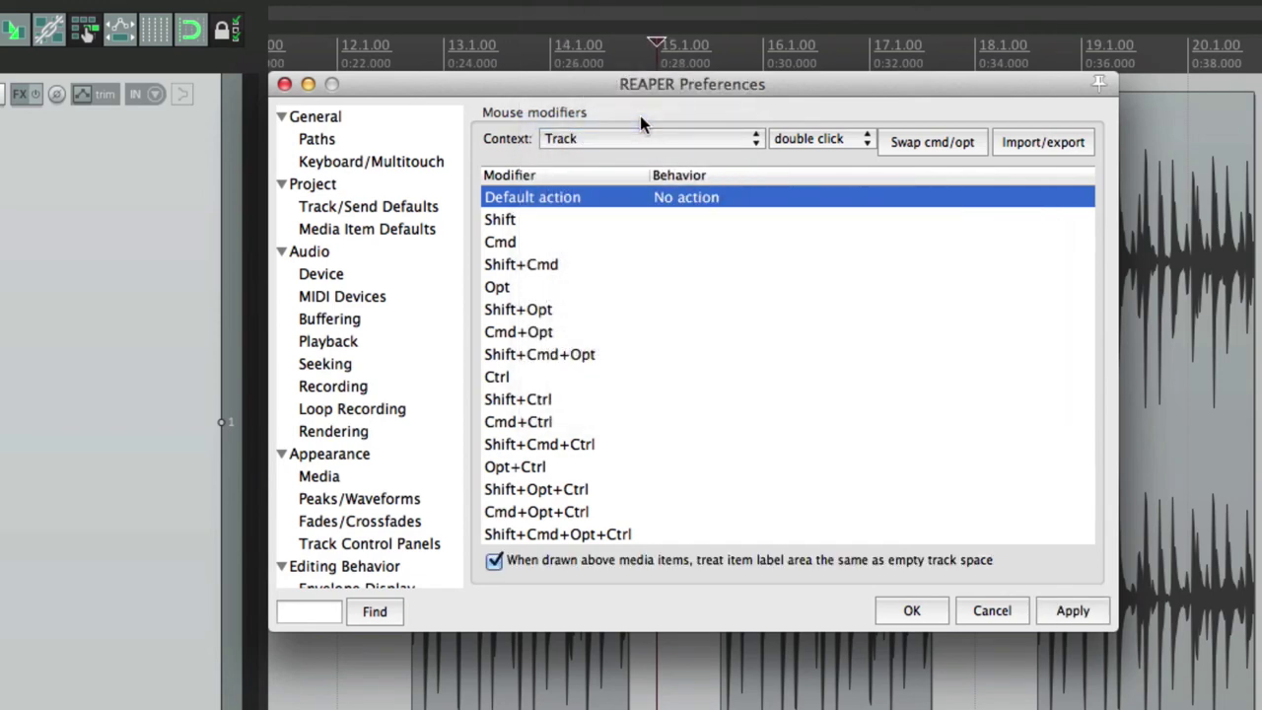
pyautogui.click(817, 139)
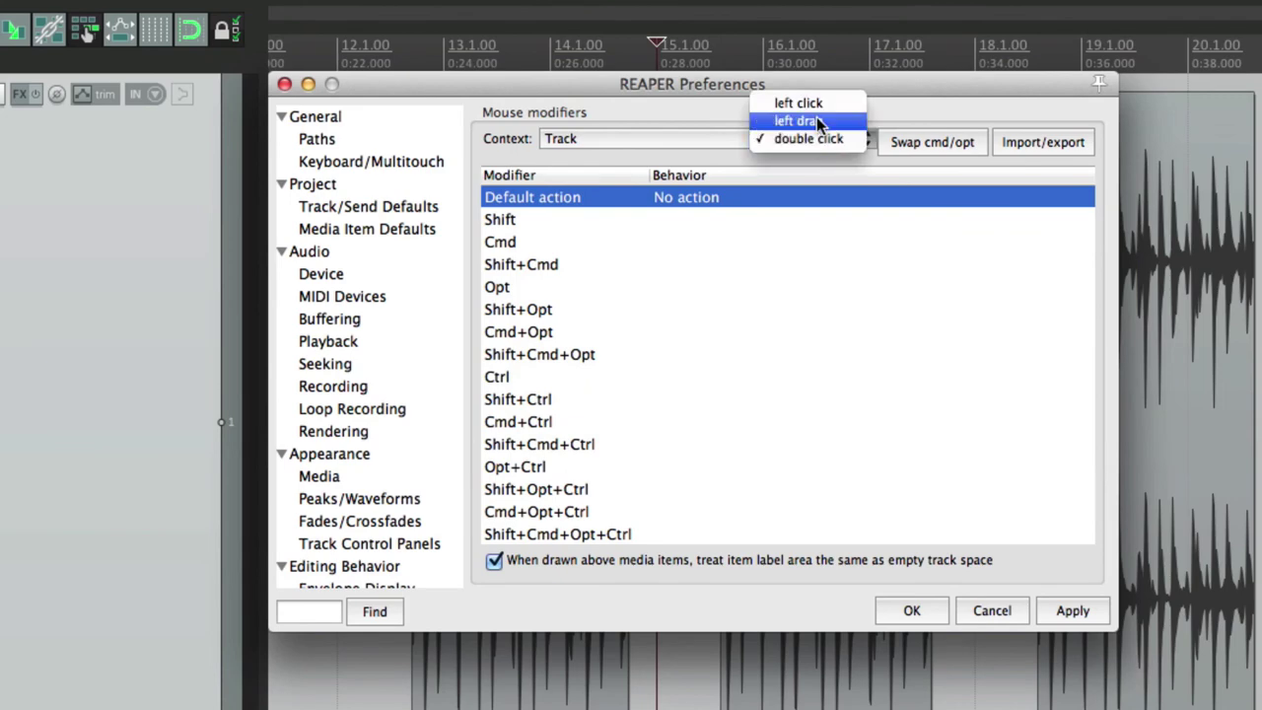
pyautogui.click(816, 120)
pyautogui.doubleClick(703, 384)
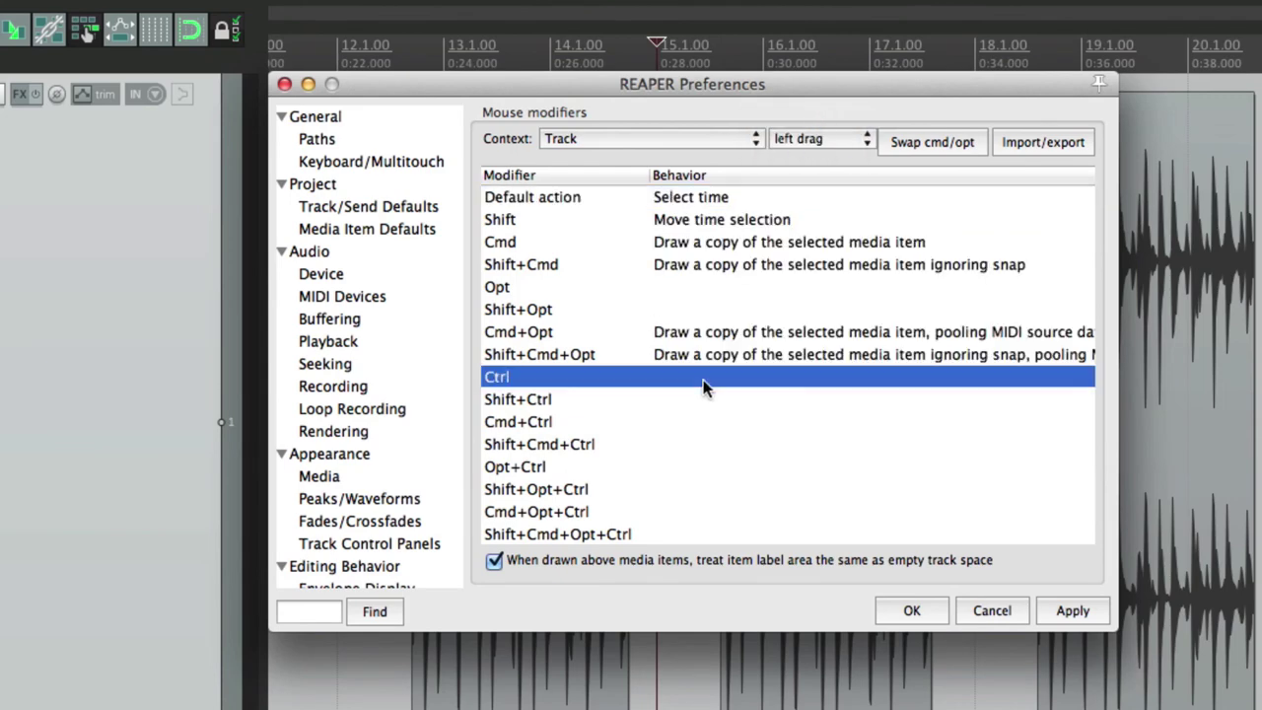
pyautogui.click(832, 676)
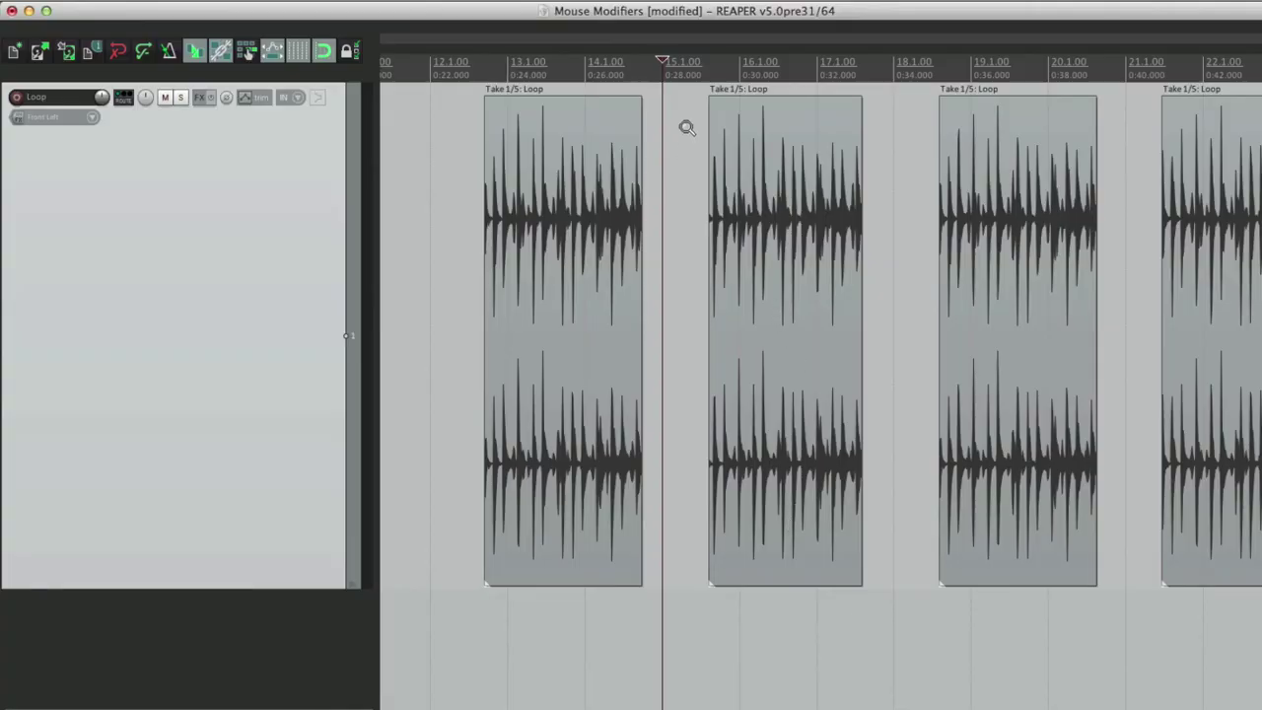
# Step: Marquee zoom twice into the start of the second loop item, then restore the previous zoom view
pyautogui.moveTo(684, 125)
pyautogui.mouseDown()
pyautogui.moveTo(778, 144)
pyautogui.moveTo(774, 167)
pyautogui.mouseUp()
pyautogui.moveTo(596, 171); pyautogui.dragTo(927, 202)
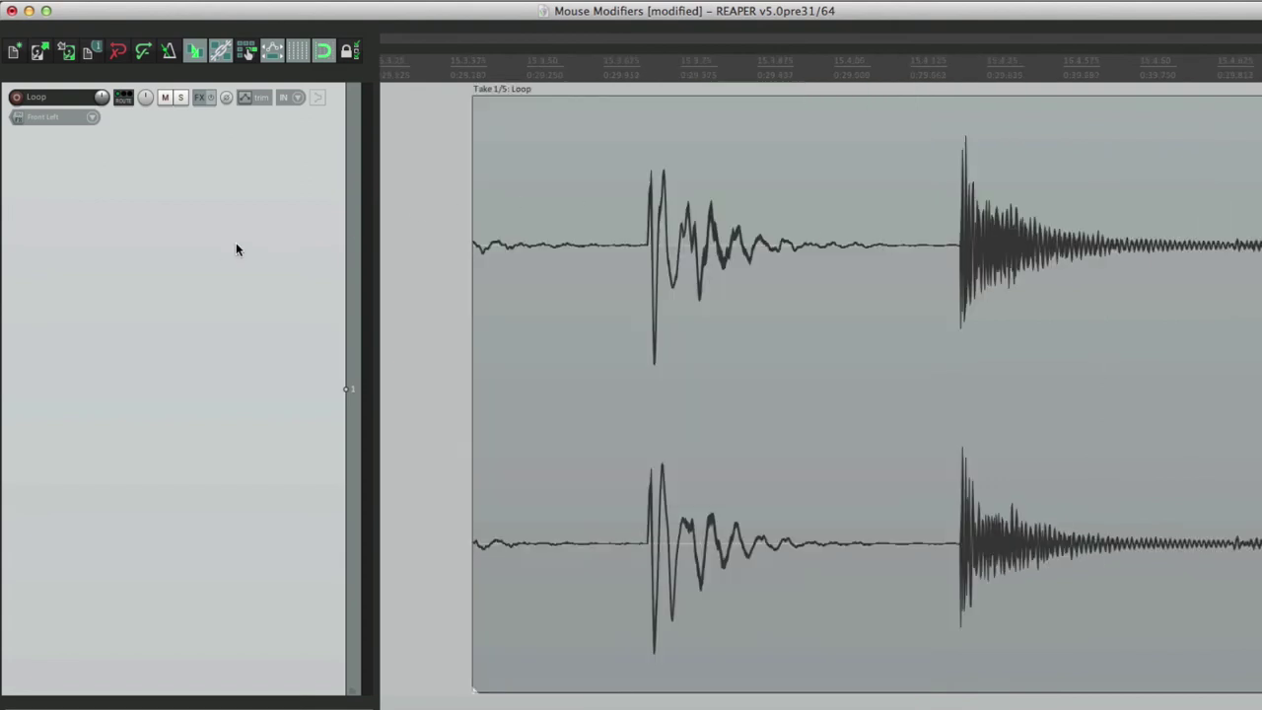
pyautogui.press('z')
pyautogui.press('z')
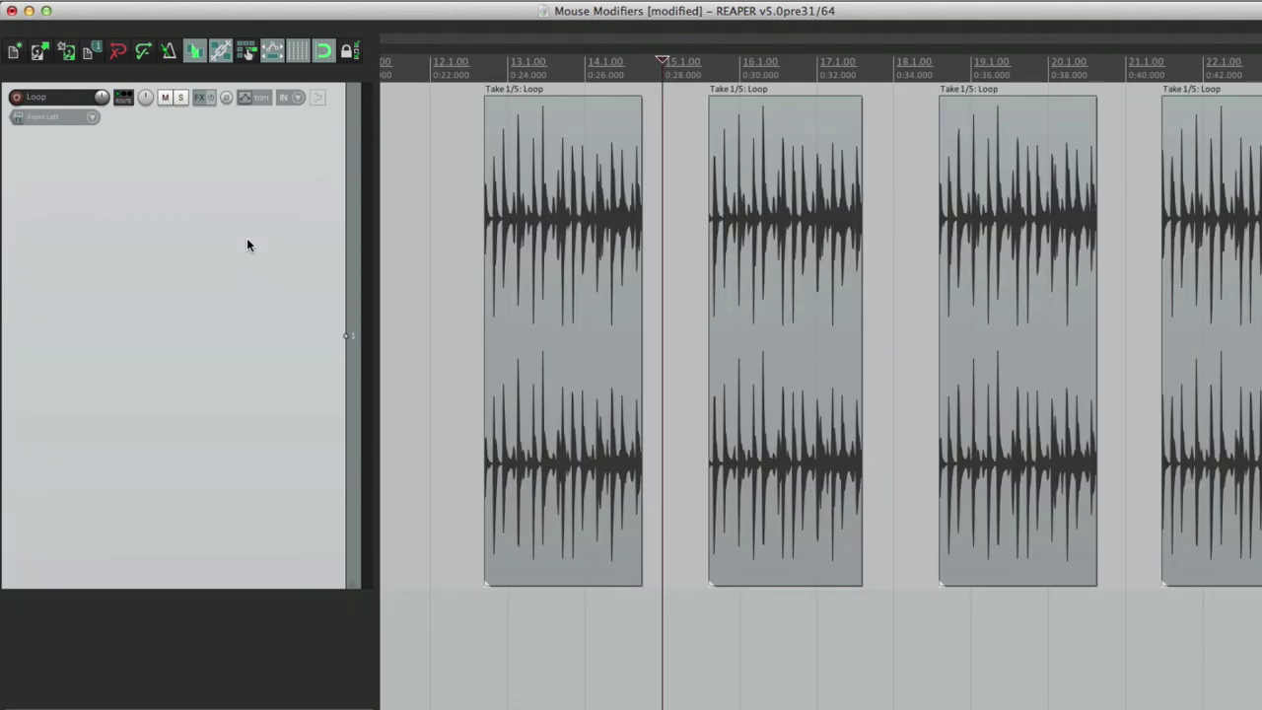
# Step: Set the Default action for Track control panel double click to Options: Toggle locking, filtering the action list for "locking"
pyautogui.press('super+comma')
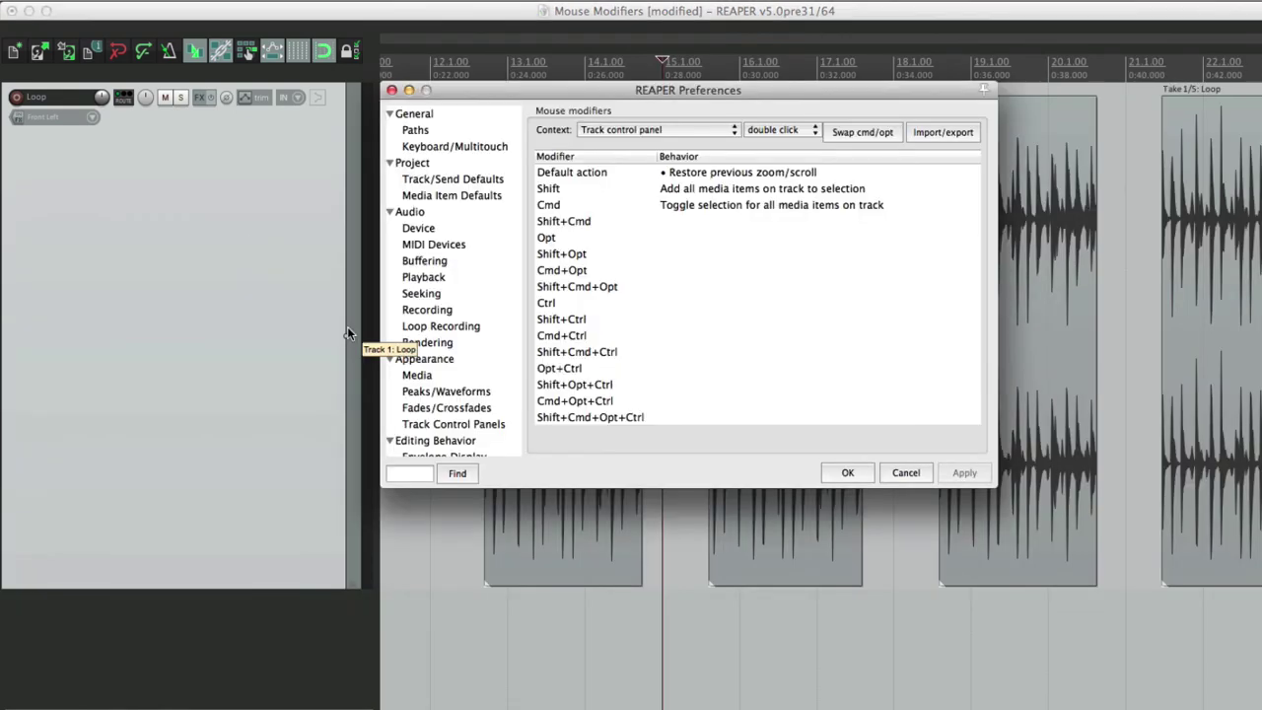
pyautogui.click(756, 196)
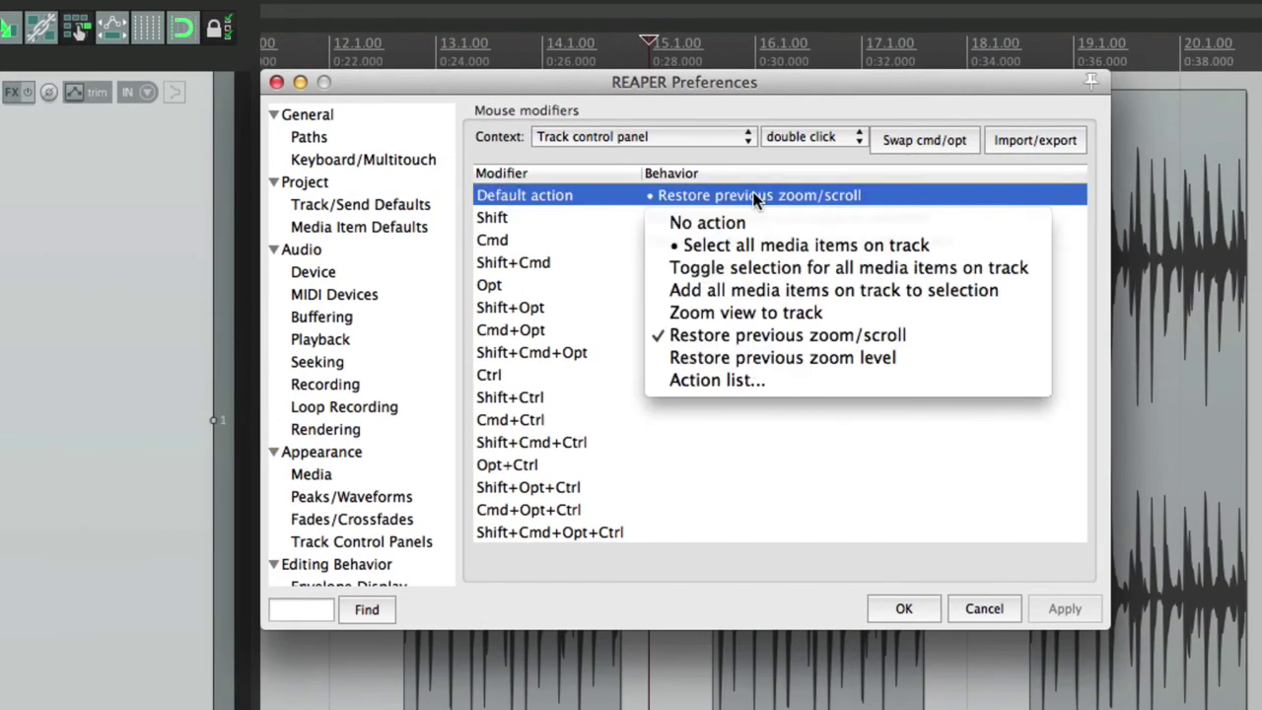
pyautogui.click(793, 384)
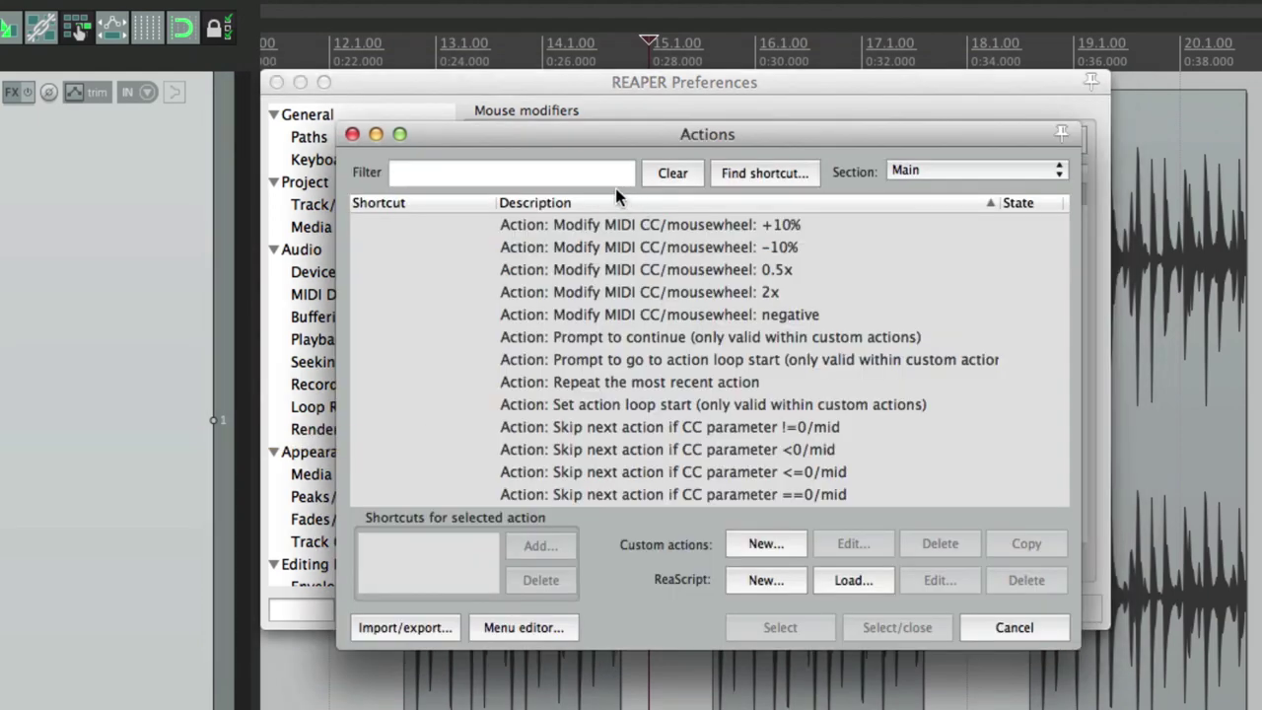
pyautogui.click(601, 179)
pyautogui.write('locking')
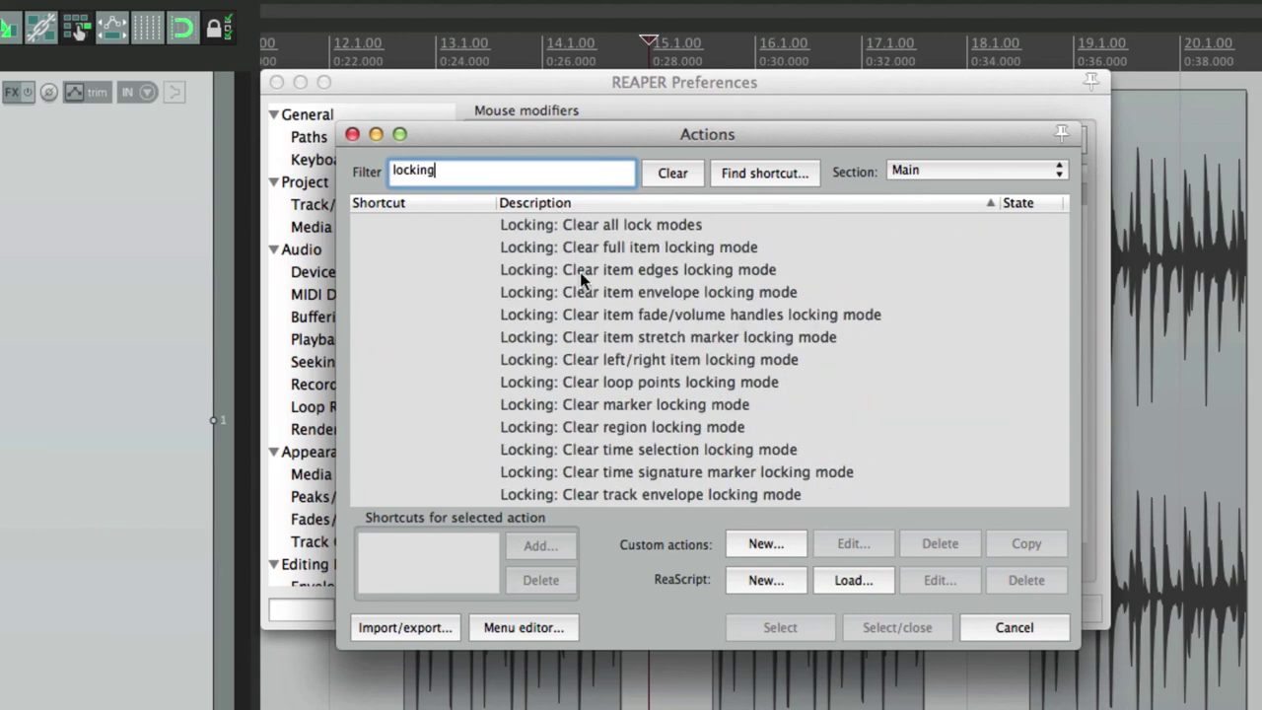
pyautogui.scroll(-10, 582, 281)
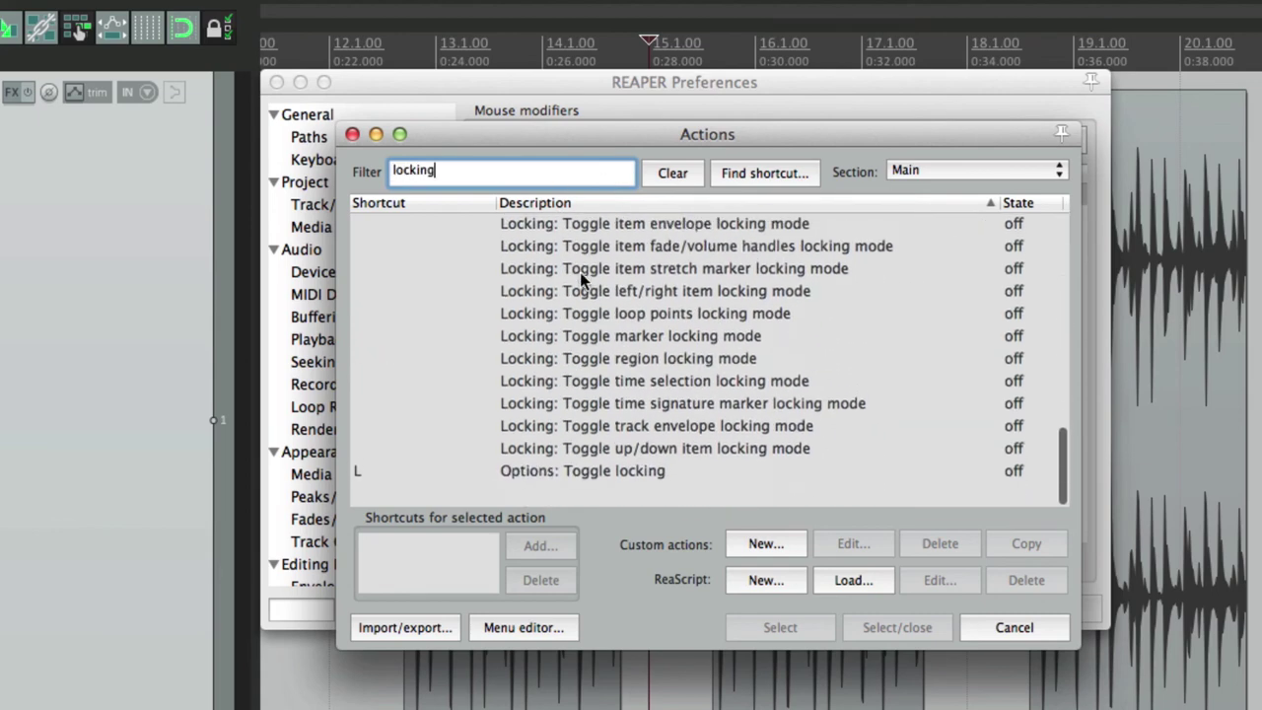
pyautogui.doubleClick(643, 496)
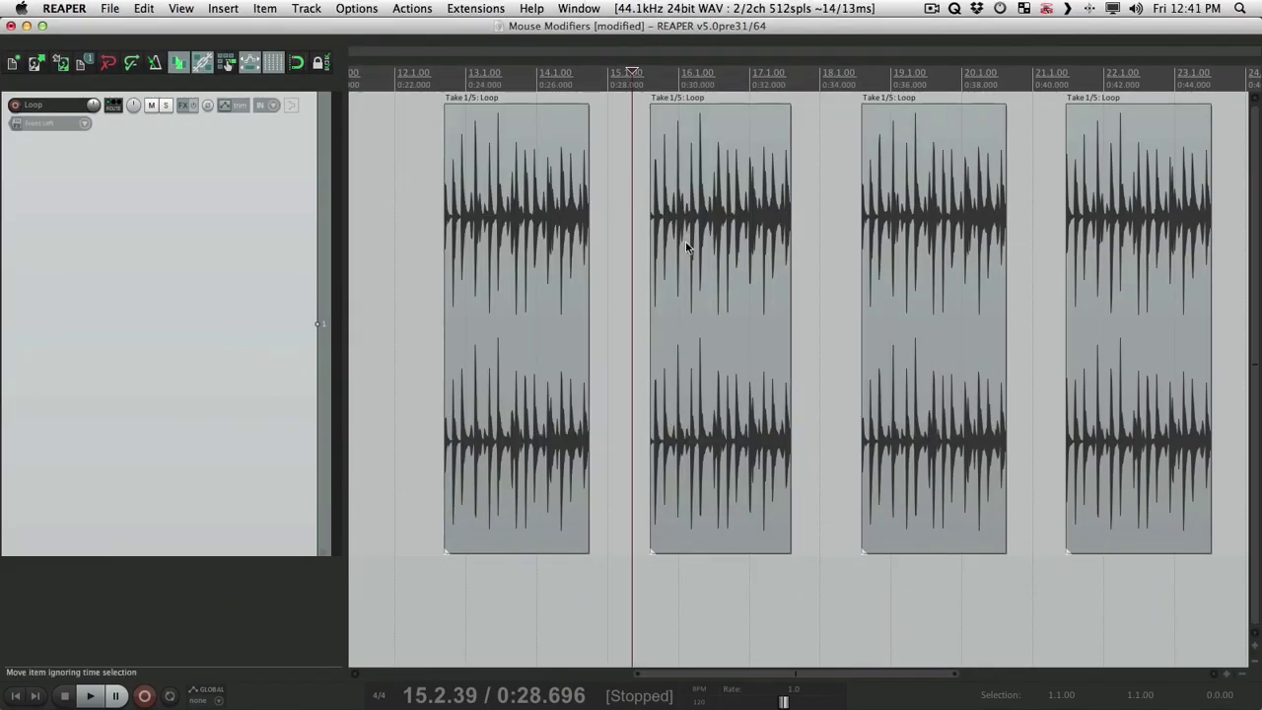
# Step: Move the second loop item slightly later and the first slightly earlier on the timeline, then turn locking on
pyautogui.moveTo(688, 215)
pyautogui.mouseDown()
pyautogui.moveTo(720, 209)
pyautogui.moveTo(695, 209)
pyautogui.moveTo(709, 209)
pyautogui.mouseUp()
pyautogui.moveTo(513, 202)
pyautogui.mouseDown()
pyautogui.moveTo(539, 202)
pyautogui.moveTo(508, 202)
pyautogui.mouseUp()
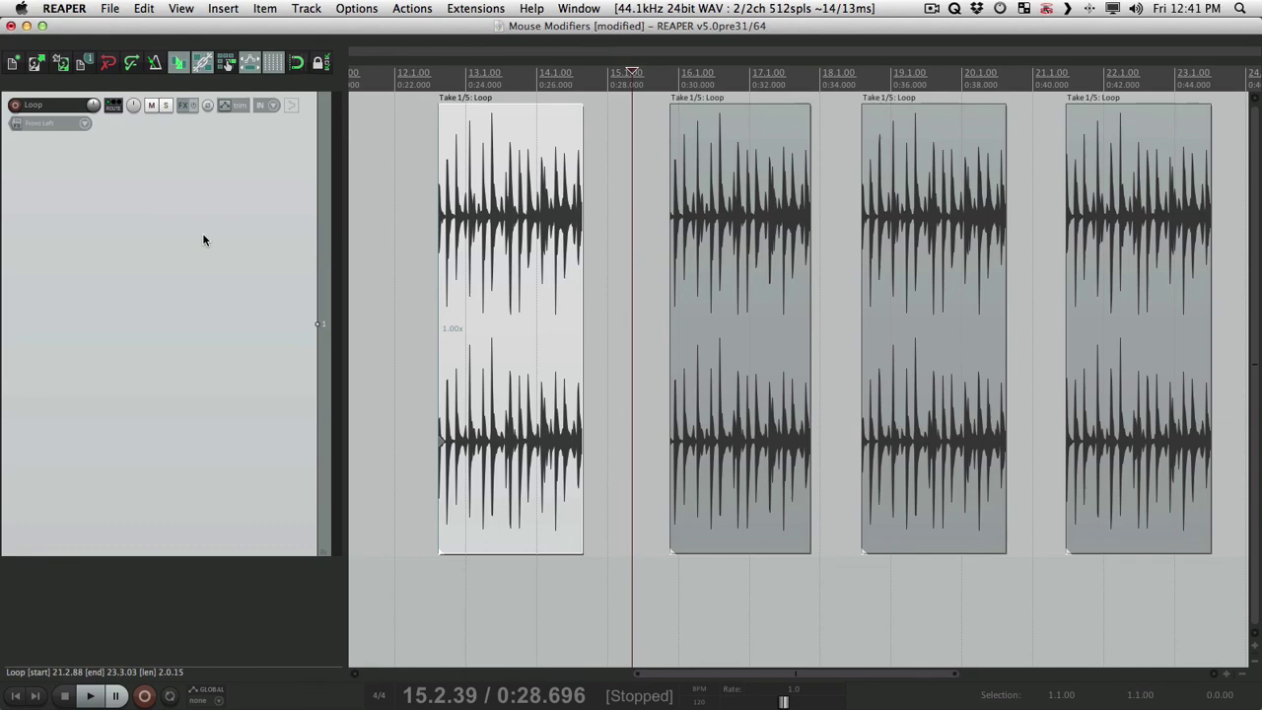
pyautogui.press('l')
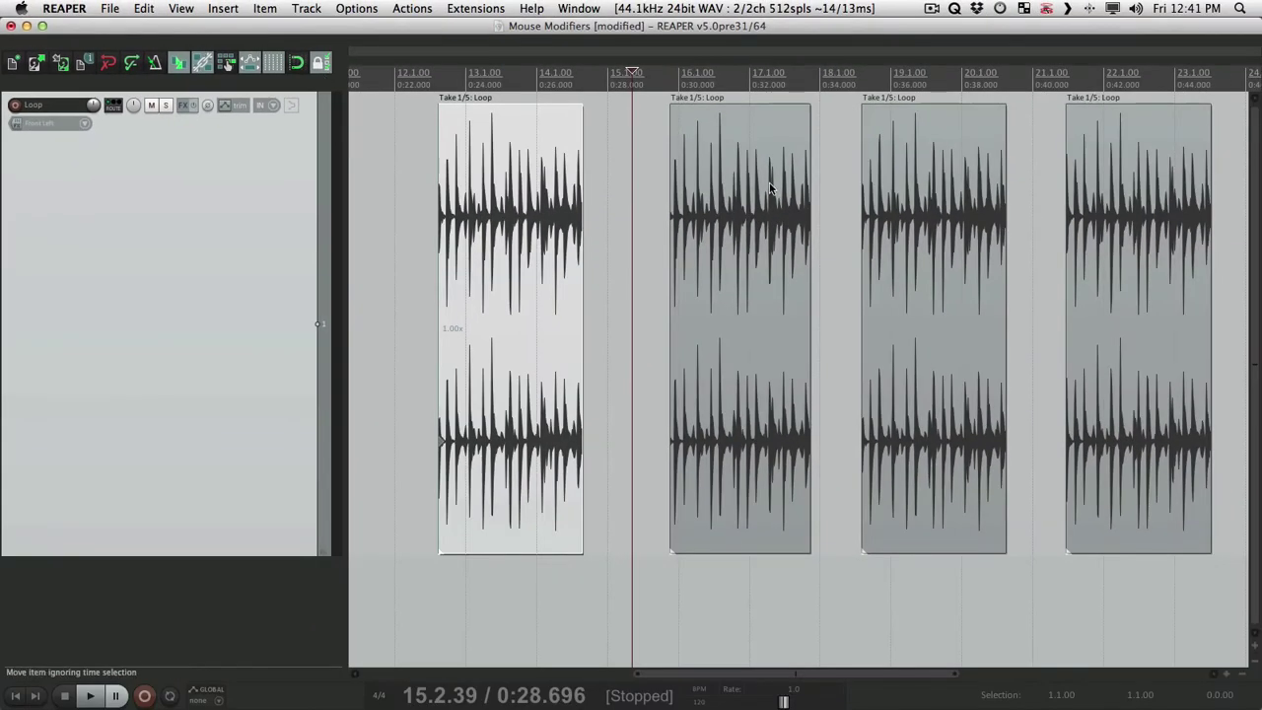
# Step: Try to move each of the four loop items on the timeline with locking on
pyautogui.click(734, 193)
pyautogui.click(882, 186)
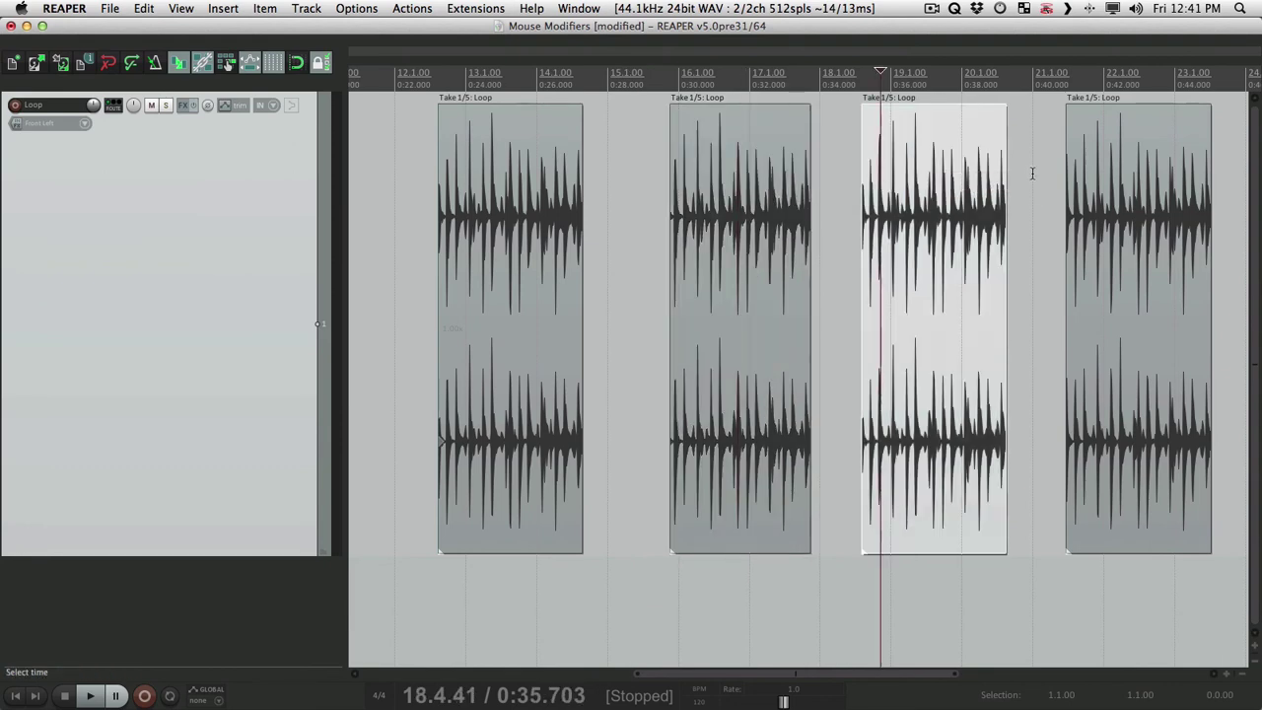
pyautogui.click(1085, 189)
pyautogui.click(521, 202)
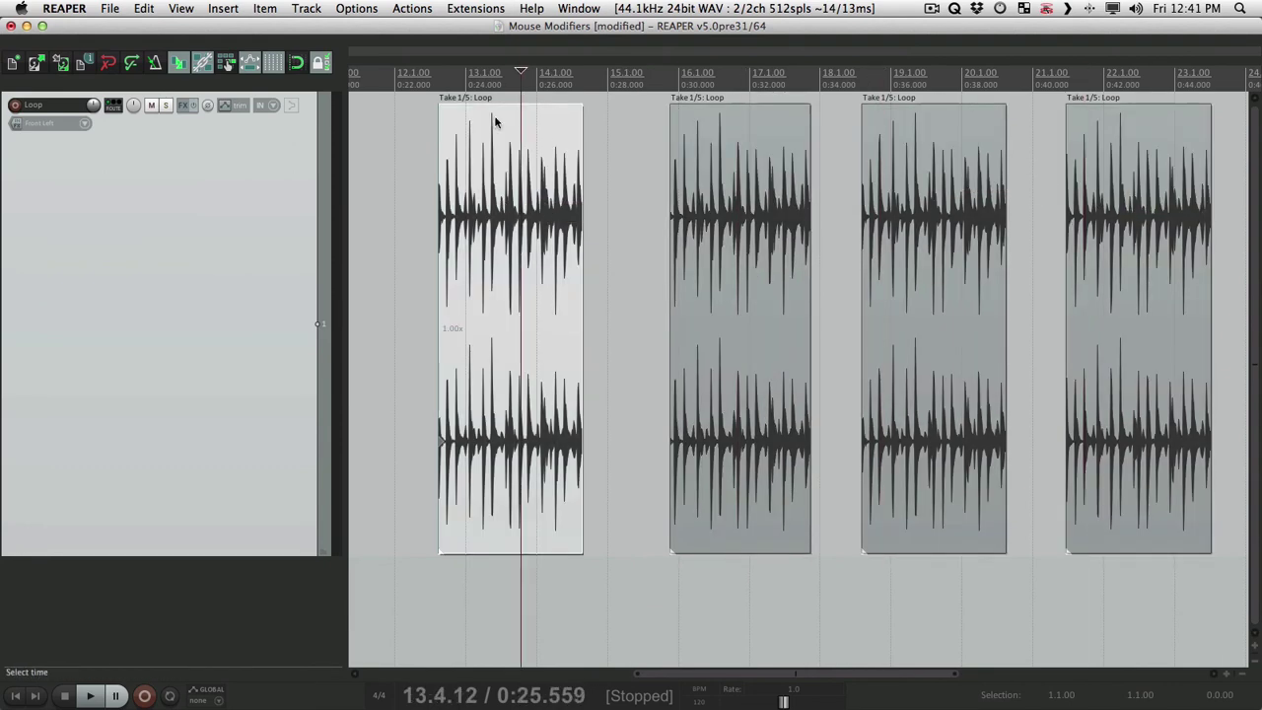
# Step: Check which item movements are prevented in the Lock Settings and try again to move the second and third loop items
pyautogui.rightClick(319, 63)
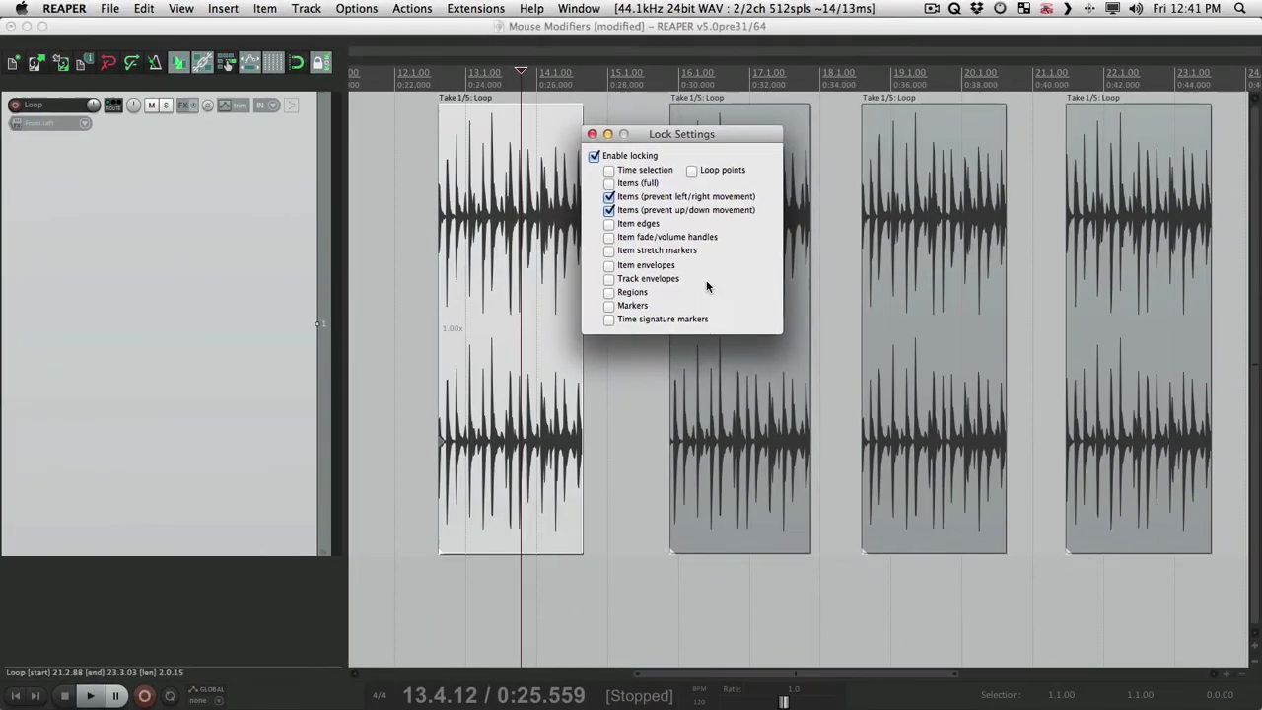
pyautogui.press('Escape')
pyautogui.moveTo(797, 247); pyautogui.dragTo(696, 208)
pyautogui.moveTo(905, 198); pyautogui.dragTo(905, 197)
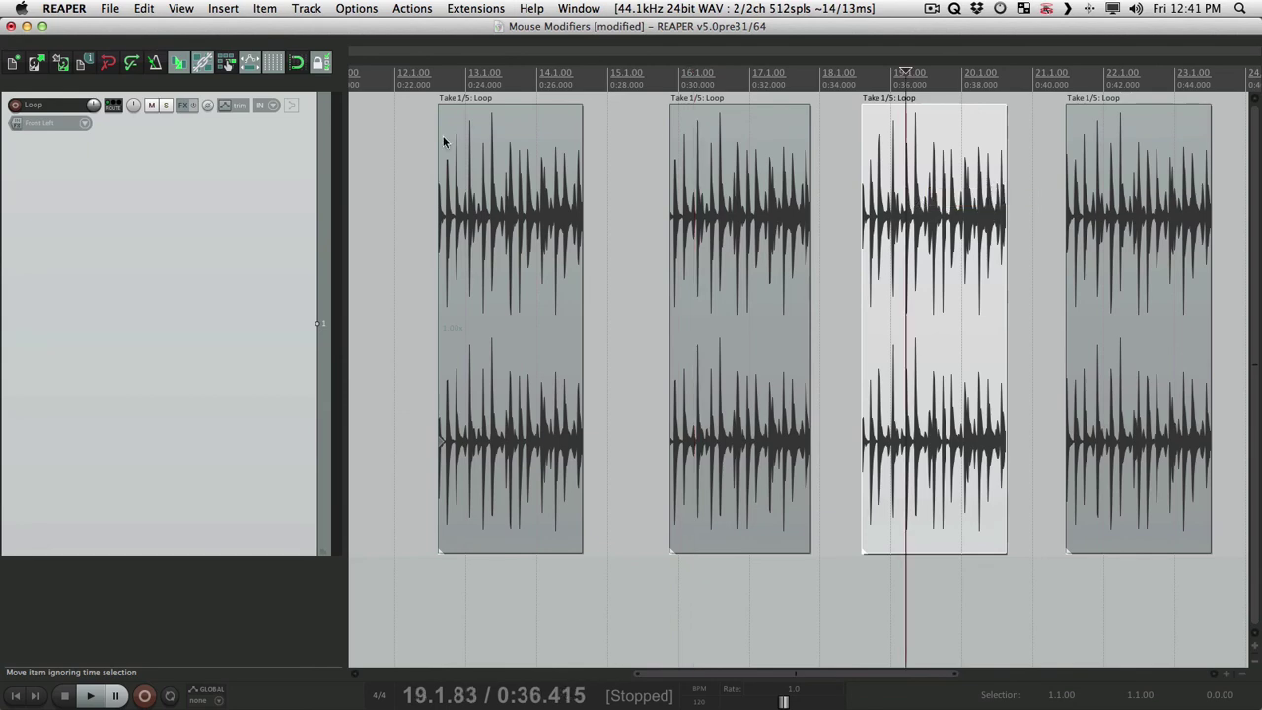
# Step: Turn locking off and move the second, third and fourth loop items slightly earlier, then toggle locking on and off again
pyautogui.moveTo(716, 218); pyautogui.dragTo(706, 225)
pyautogui.moveTo(904, 235); pyautogui.dragTo(882, 235)
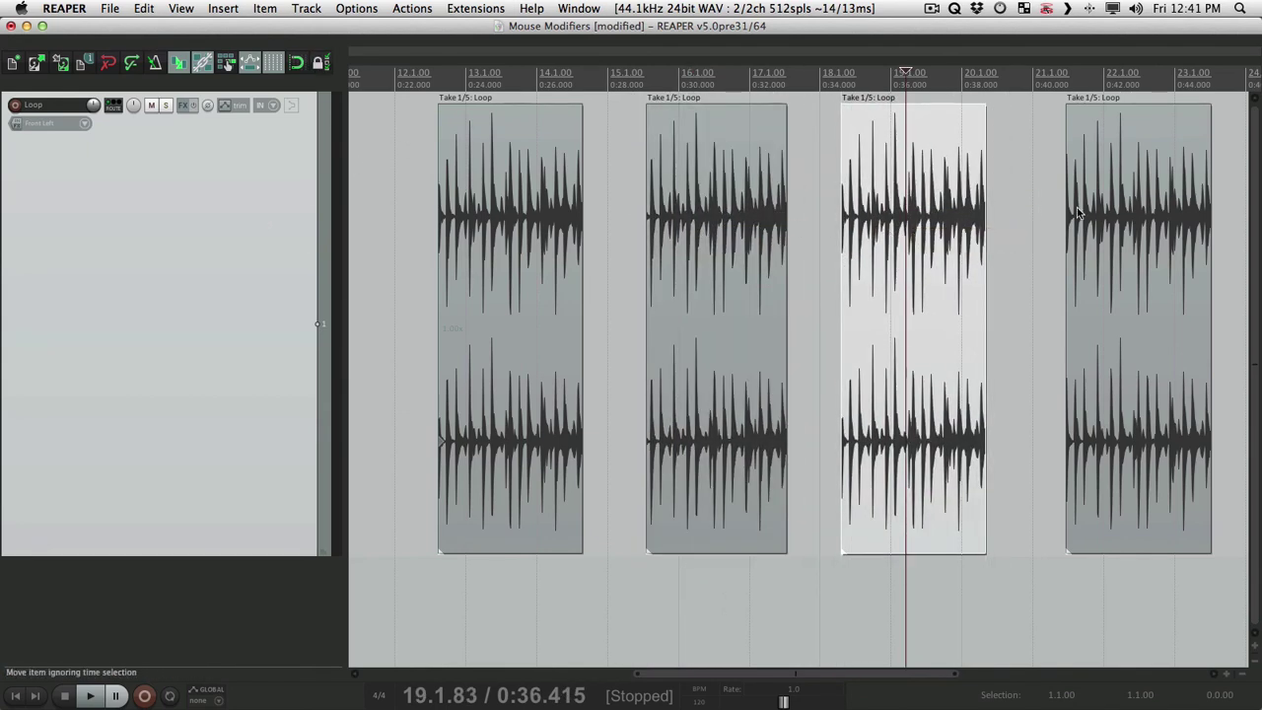
pyautogui.moveTo(1078, 212)
pyautogui.mouseDown()
pyautogui.moveTo(1043, 211)
pyautogui.moveTo(1063, 212)
pyautogui.mouseUp()
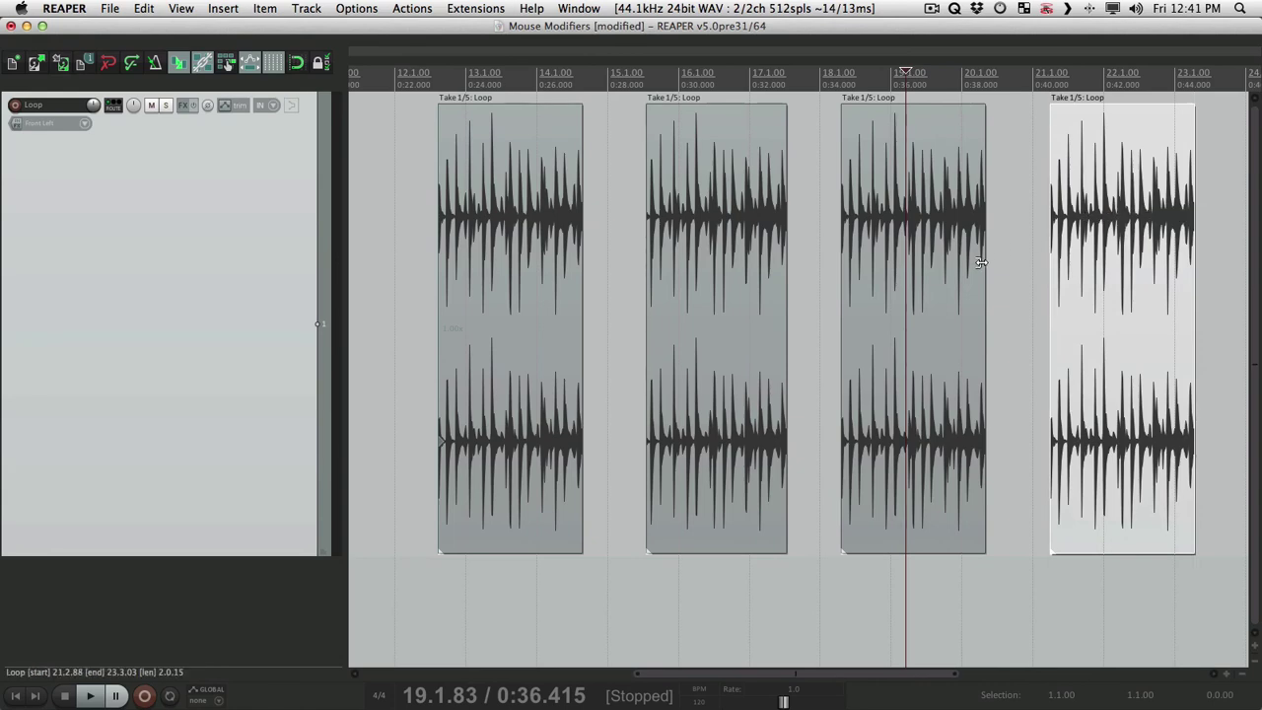
pyautogui.press('l')
pyautogui.press('l')
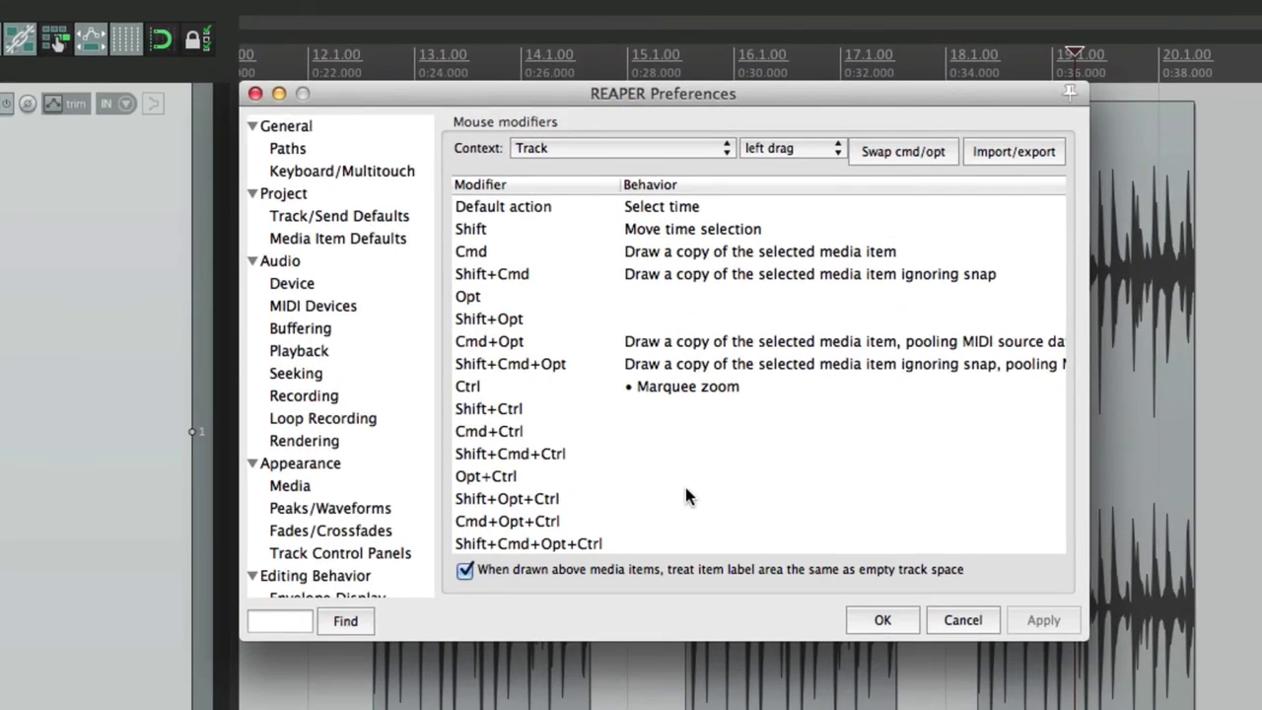
# Step: Switch the mouse modifiers context to Ruler and check its left drag behaviors
pyautogui.click(633, 149)
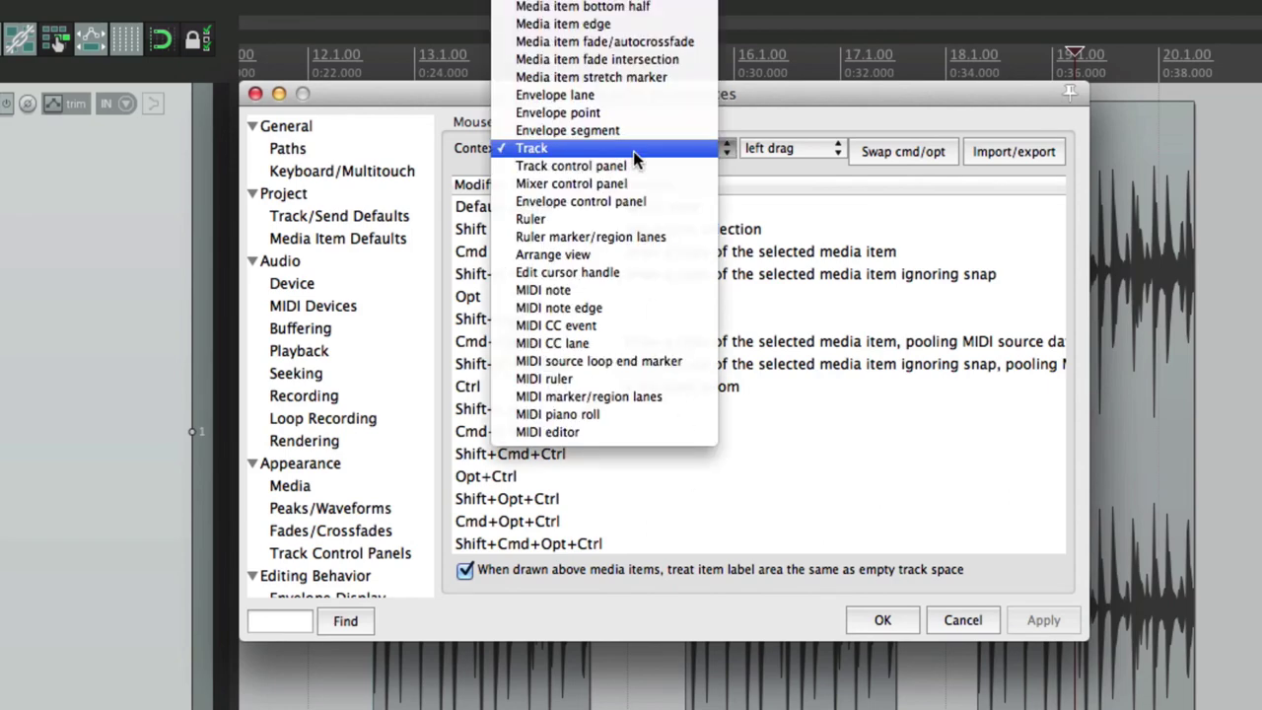
pyautogui.click(648, 218)
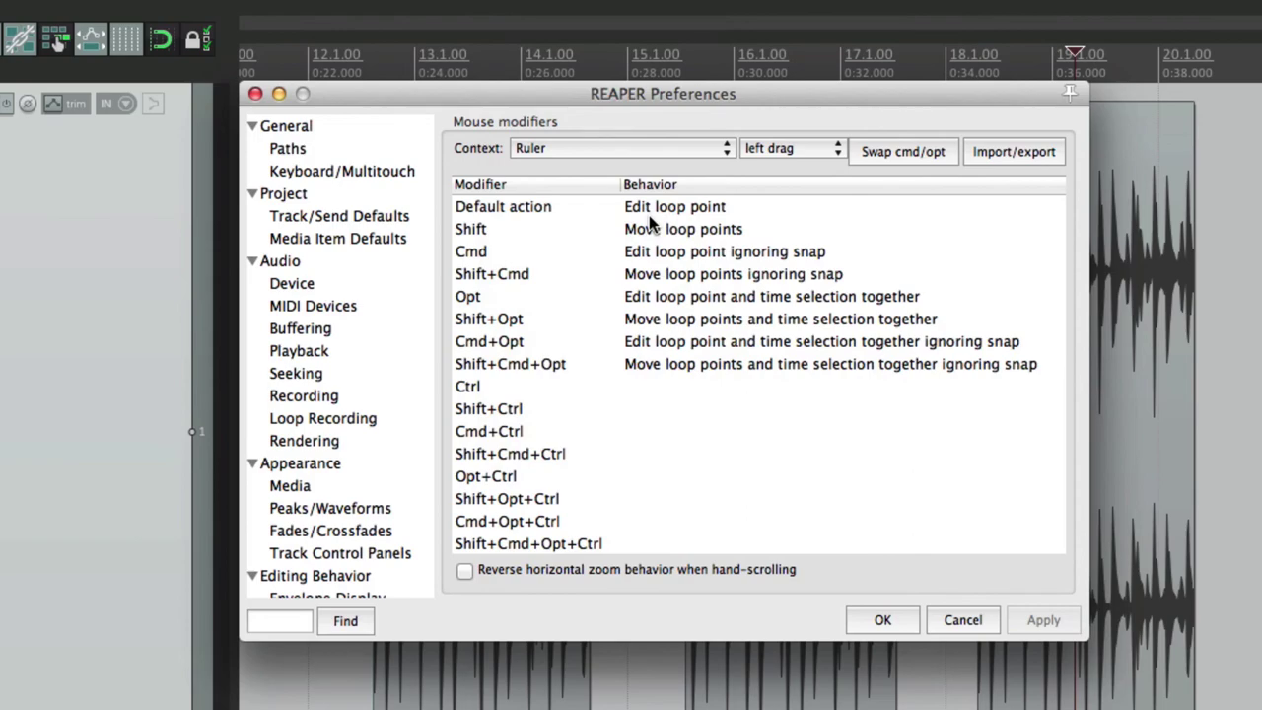